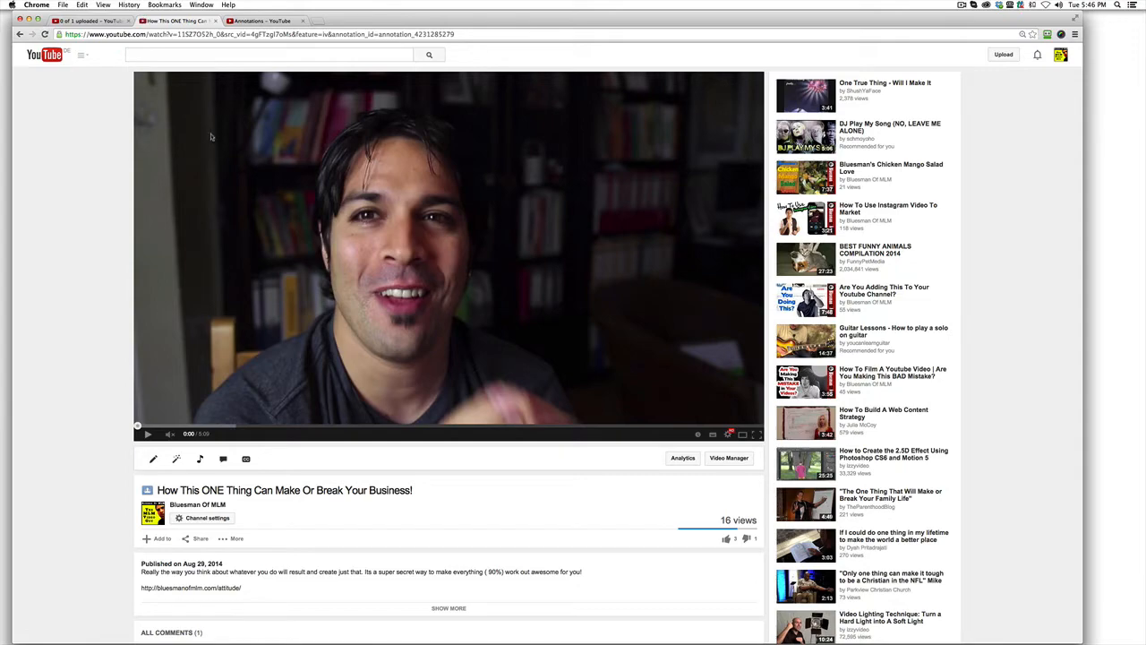
- Open the YouTube annotations guide and review its overview, common uses, best practices, spotlight and InVideo Programming sections
click(260, 23)
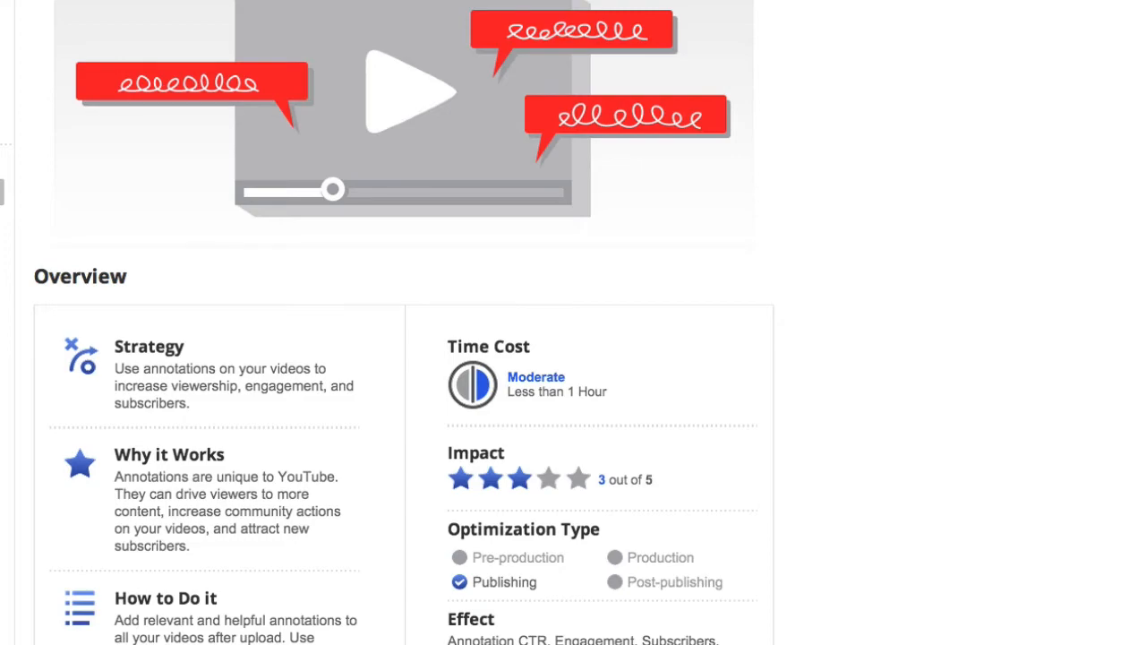
scroll(21, 409, down, 8)
scroll(20, 409, up, 9)
scroll(23, 412, down, 10)
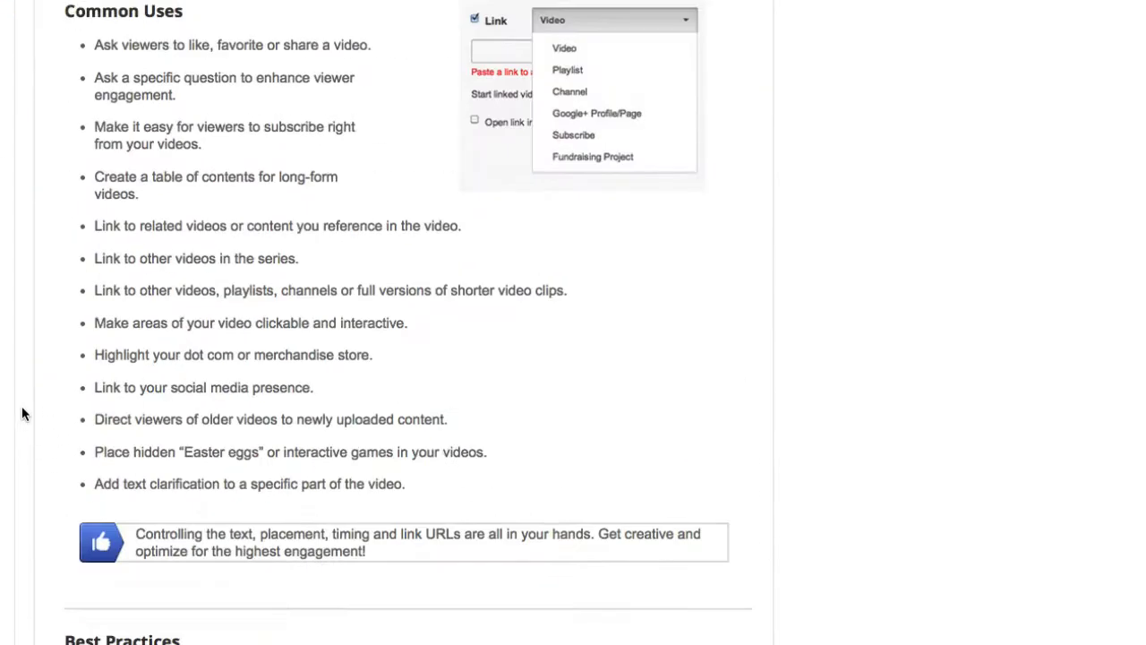
scroll(22, 412, down, 2)
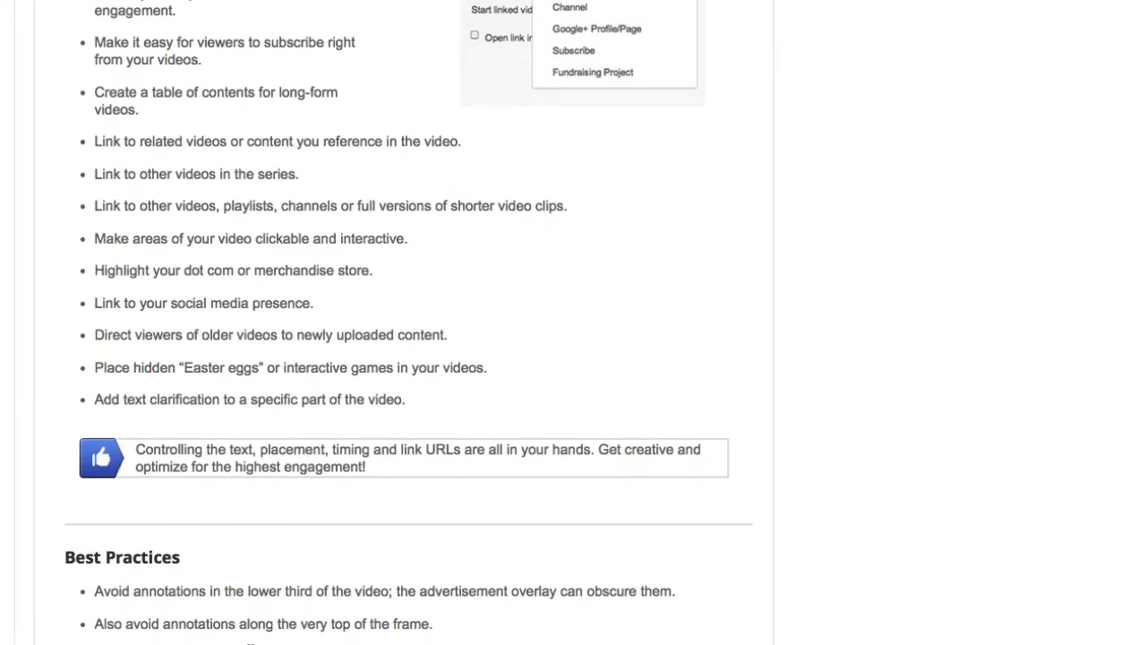
scroll(215, 520, down, 8)
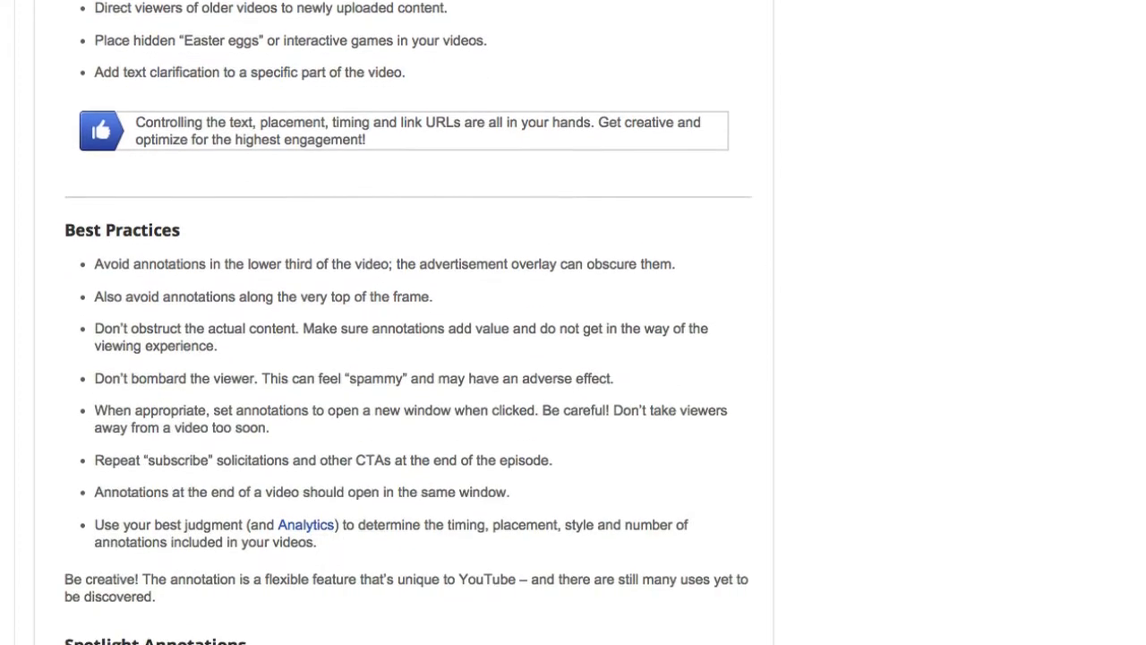
scroll(198, 555, down, 2)
scroll(198, 555, down, 1)
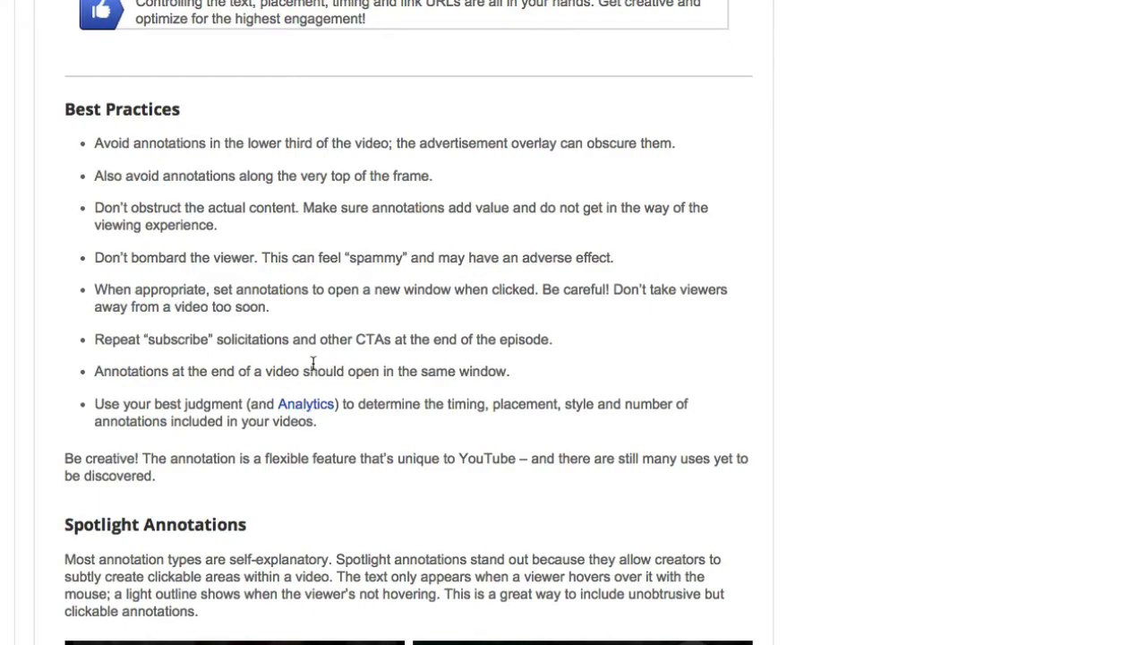
scroll(310, 340, down, 10)
scroll(309, 345, down, 20)
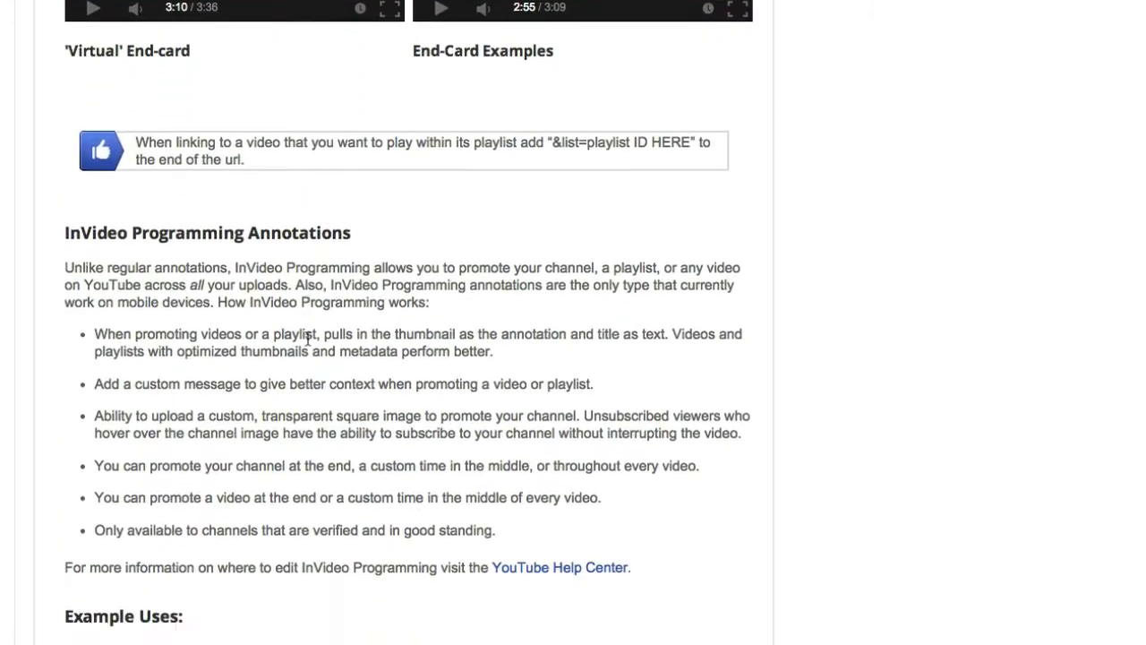
scroll(307, 342, up, 18)
scroll(307, 344, down, 11)
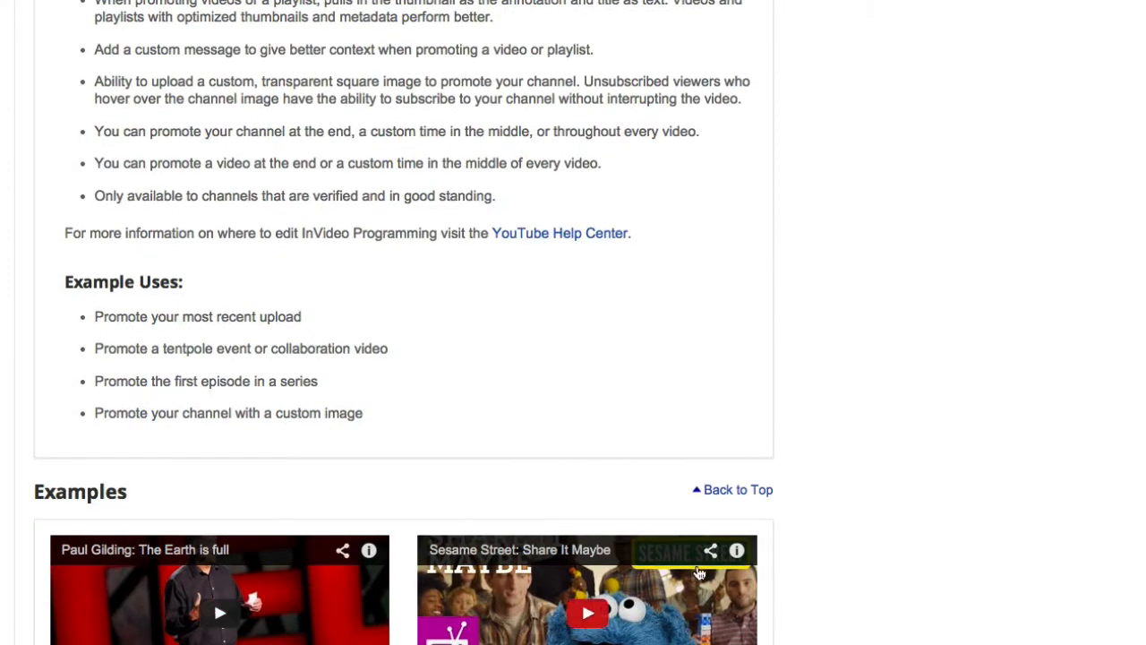
scroll(283, 384, down, 3)
scroll(283, 383, up, 20)
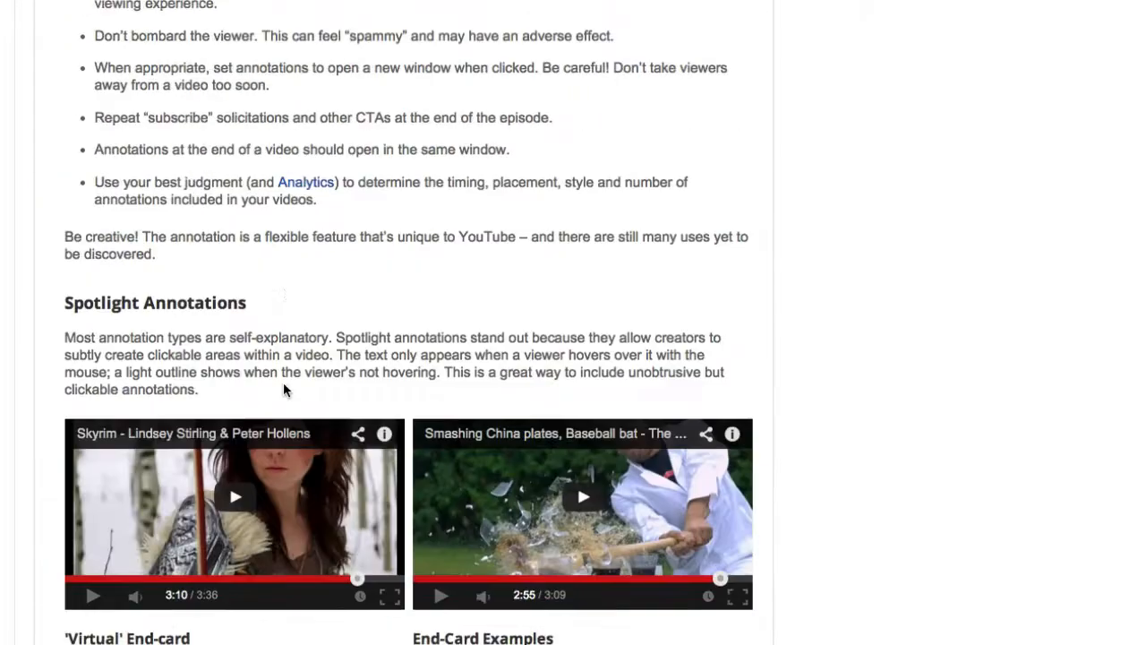
scroll(283, 383, up, 5)
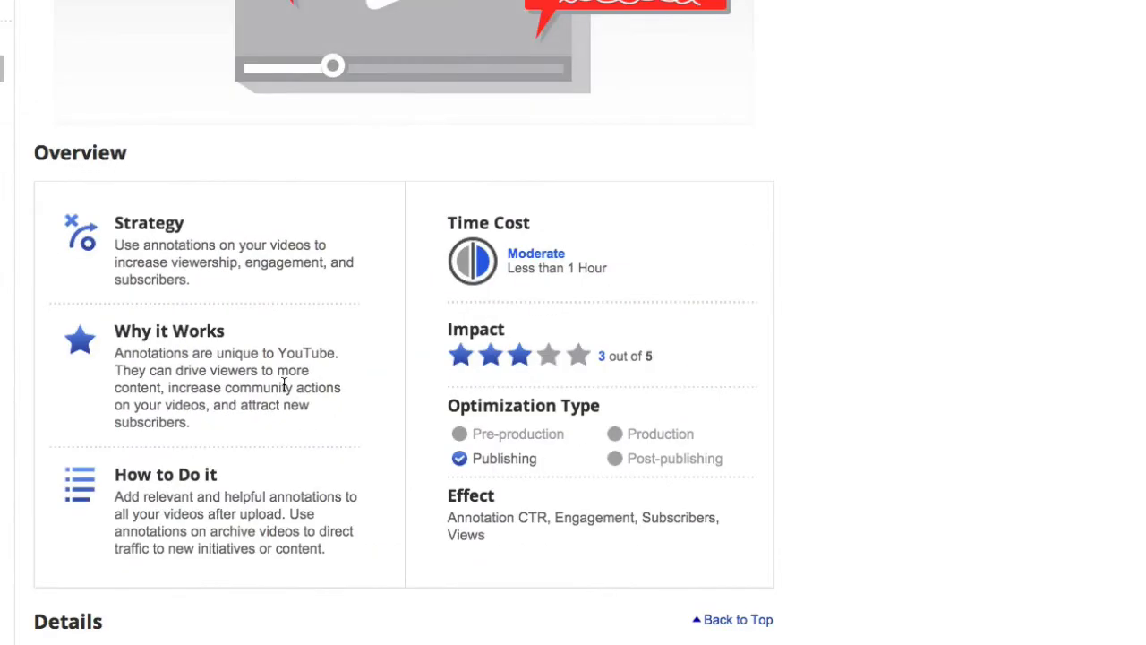
scroll(283, 384, up, 3)
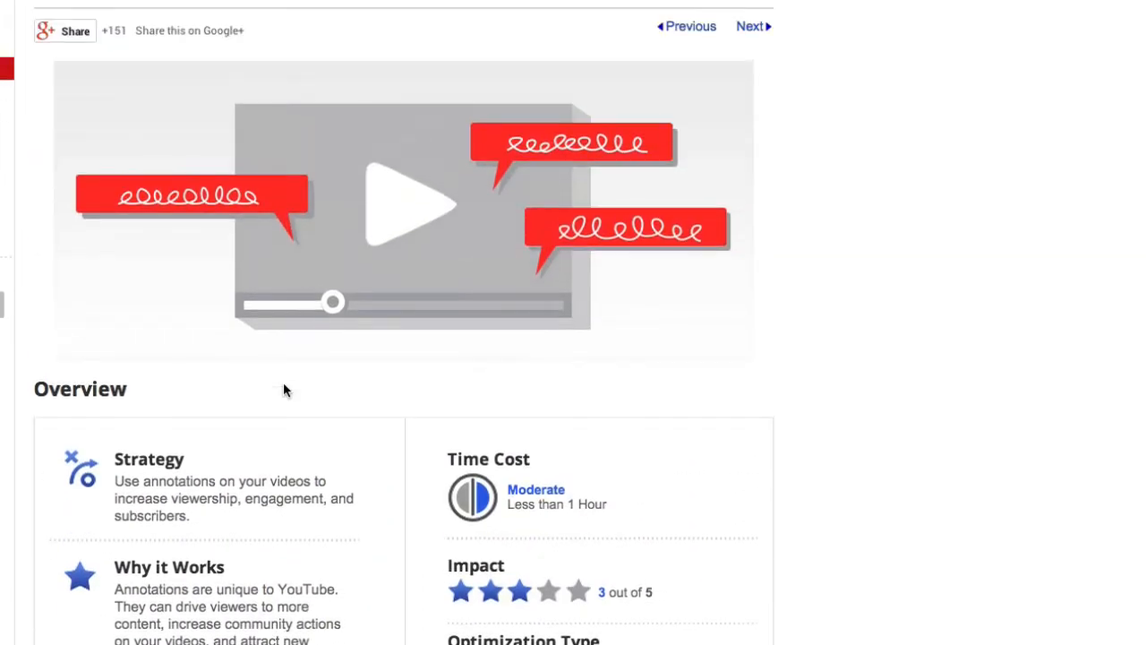
scroll(294, 391, down, 1)
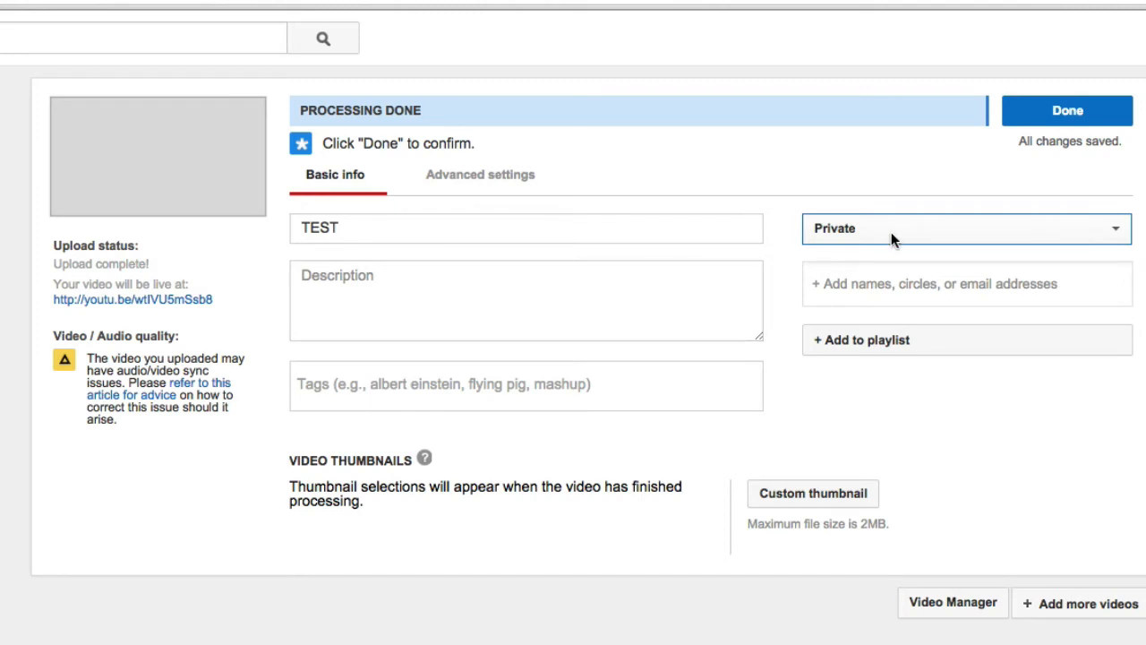
- Finish the private TEST upload, then go to the video's page and open its annotations editor
click(1079, 118)
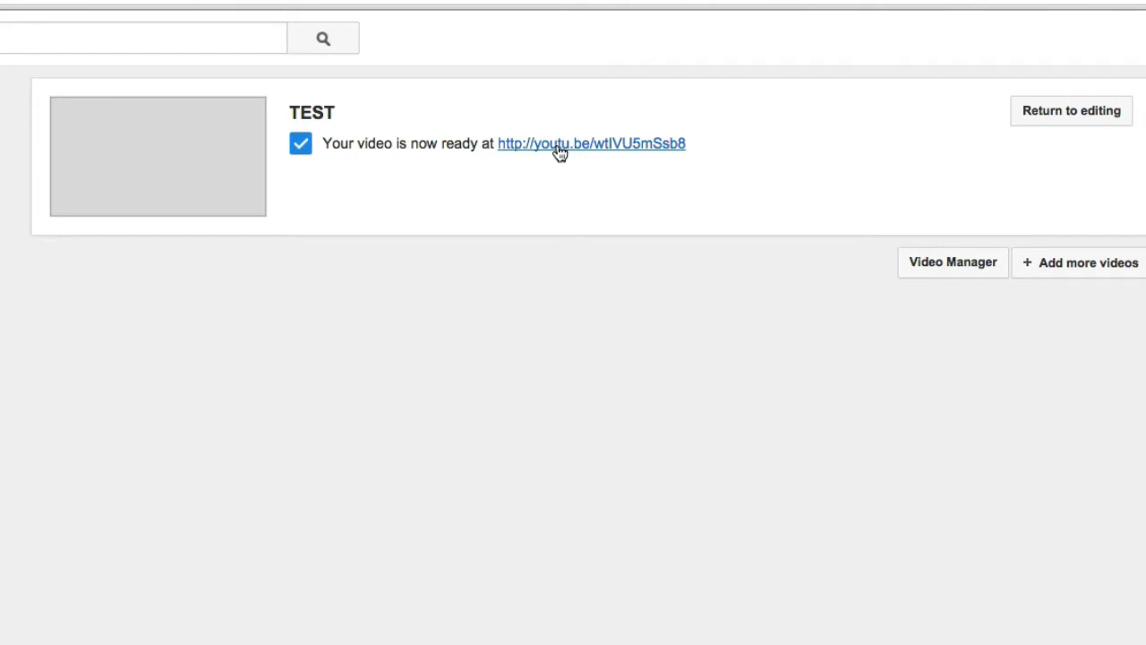
click(559, 146)
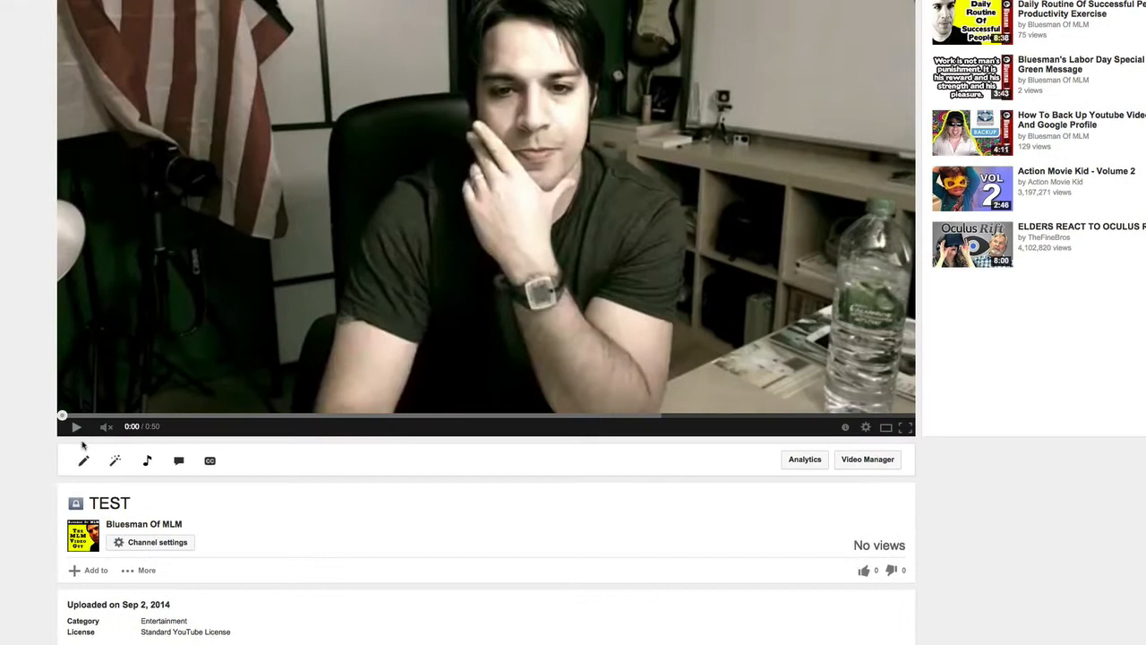
scroll(83, 448, down, 1)
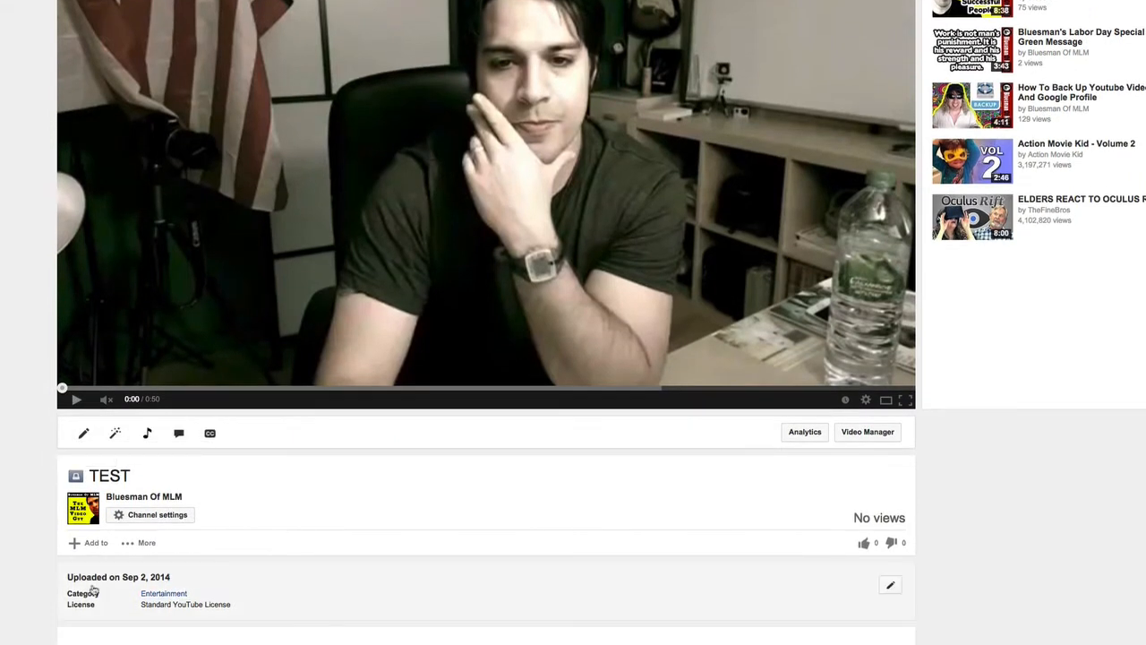
scroll(79, 479, down, 1)
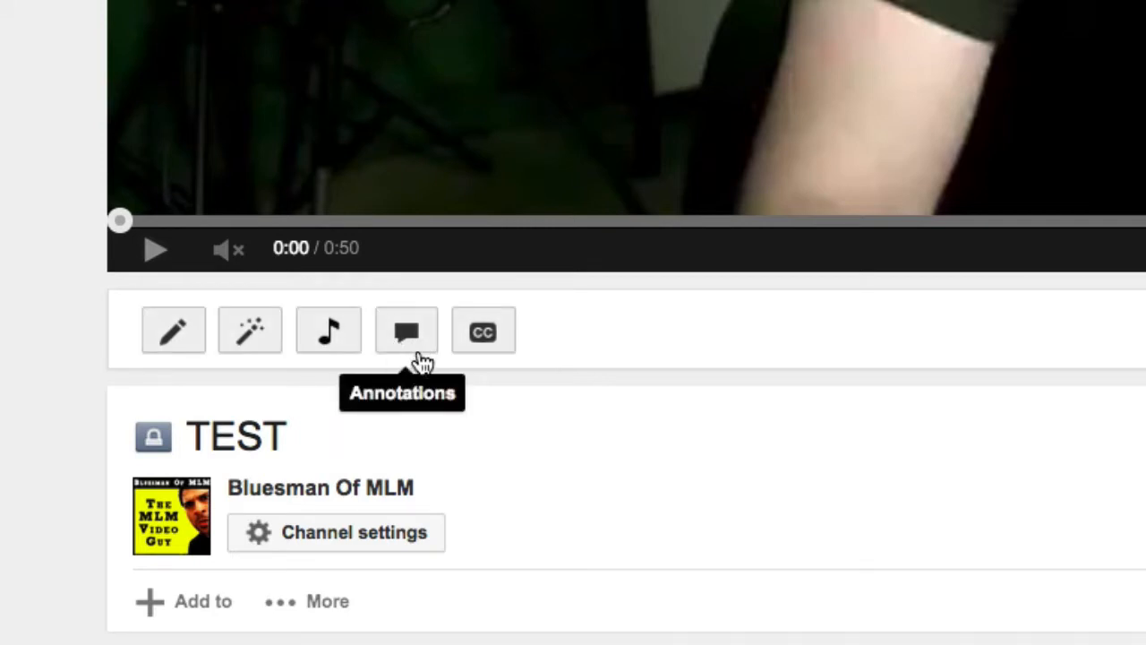
click(410, 348)
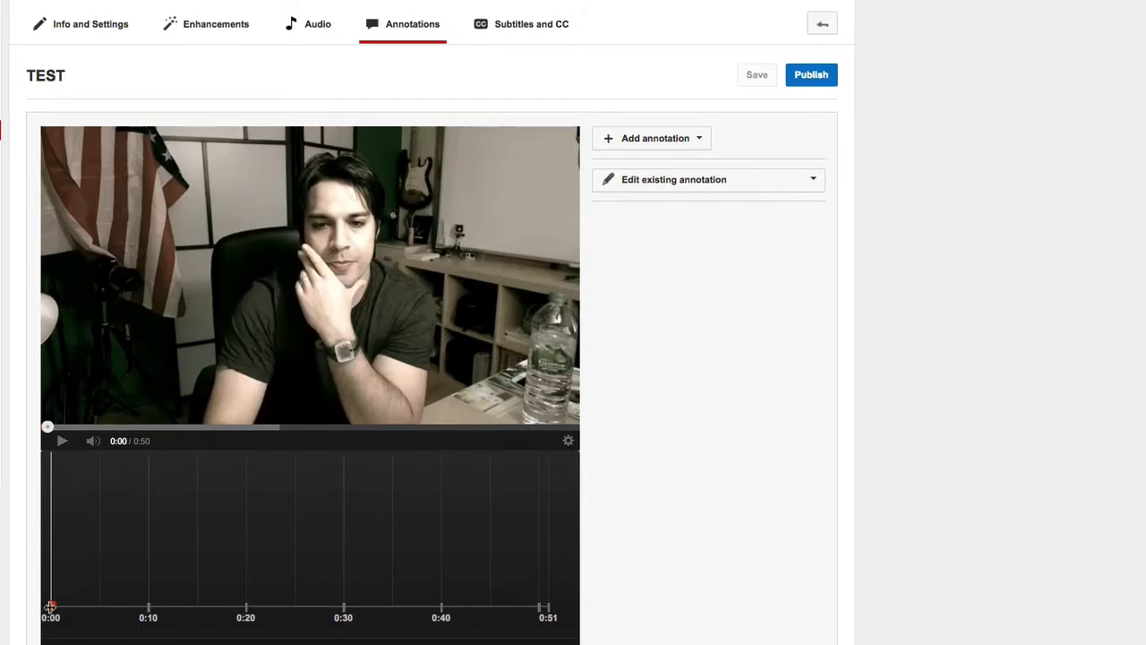
- Add a speech bubble annotation starting at 0:10 on the video's timeline
drag(52, 607, 146, 609)
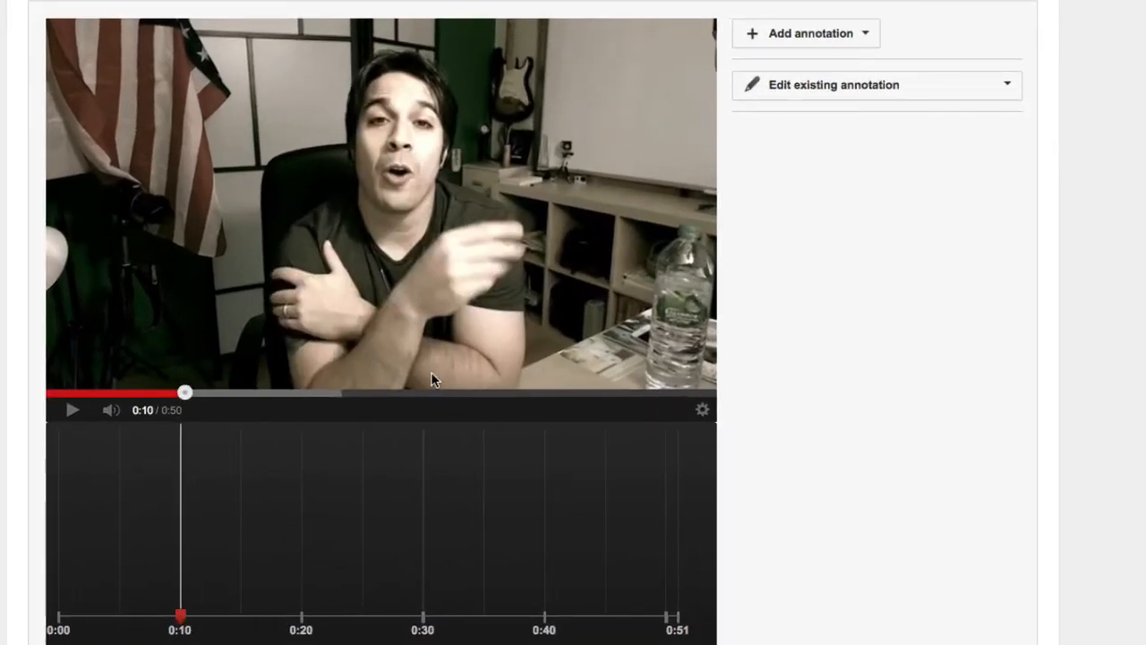
click(829, 37)
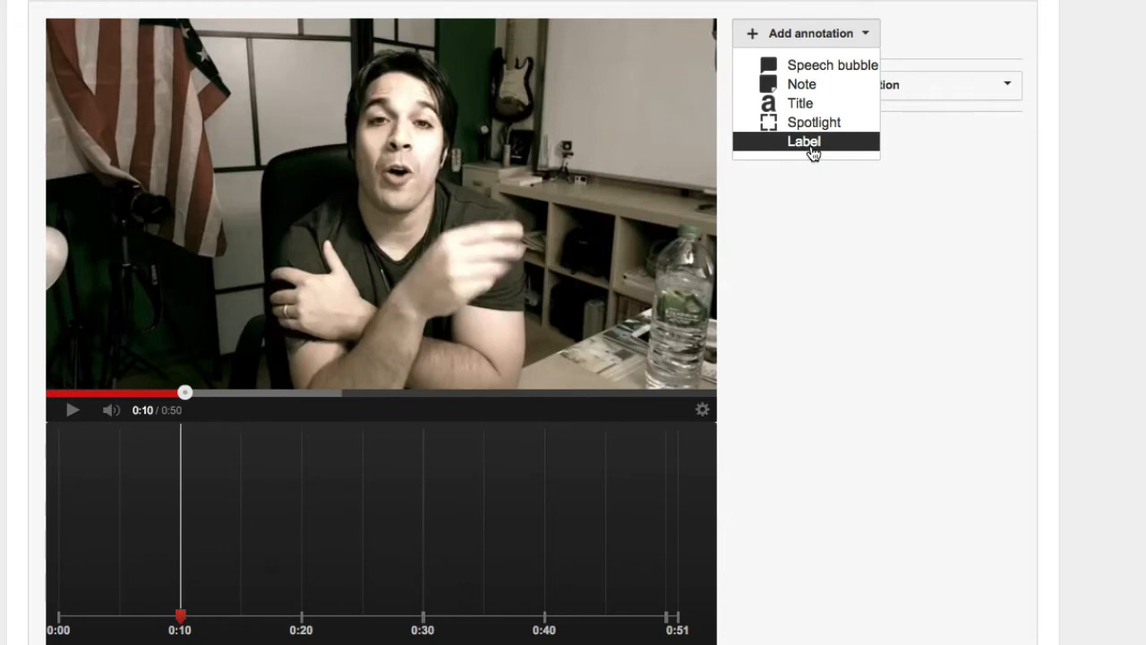
click(819, 69)
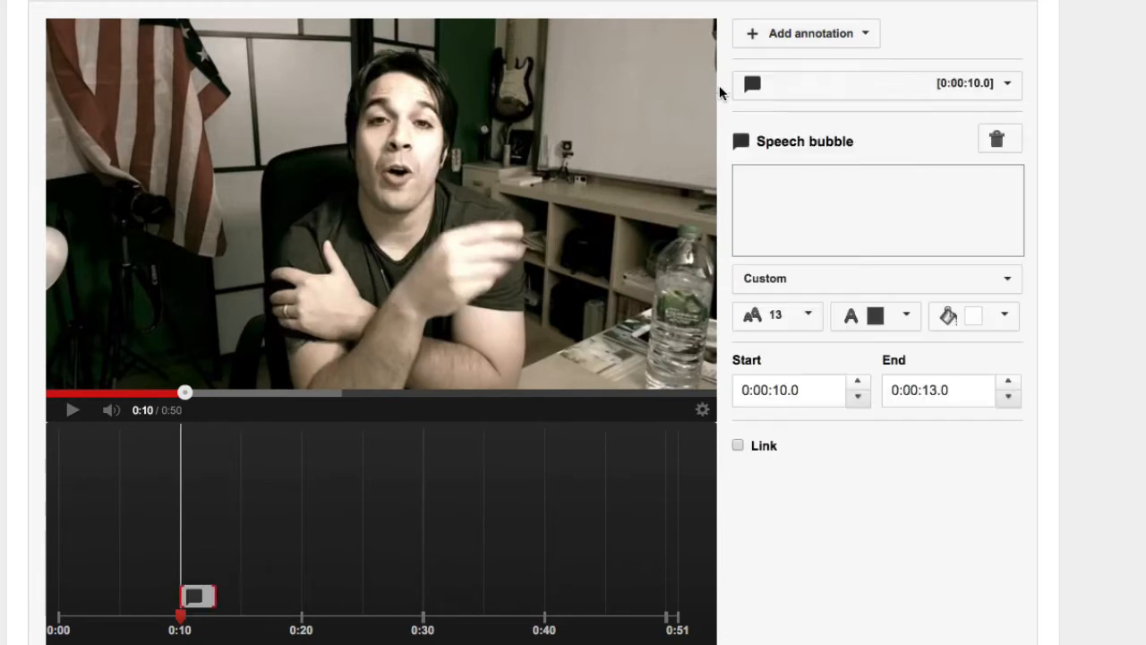
- Enlarge the speech bubble and place it over the flag in the video frame, with its tail aimed at the speaker
drag(176, 106, 348, 103)
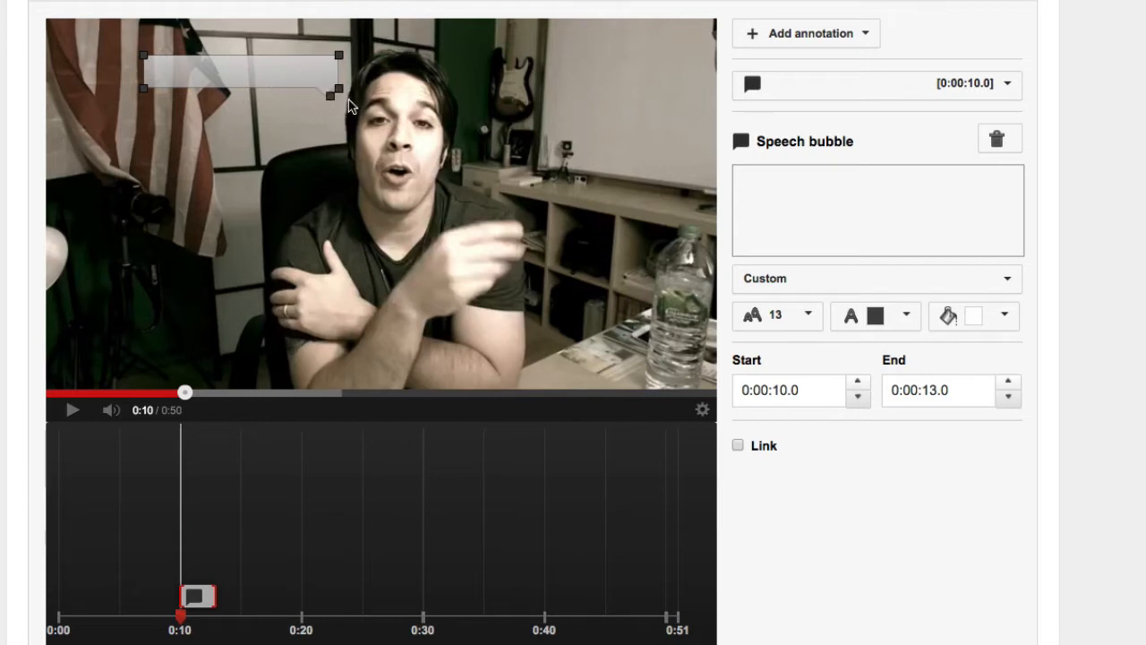
drag(274, 80, 307, 150)
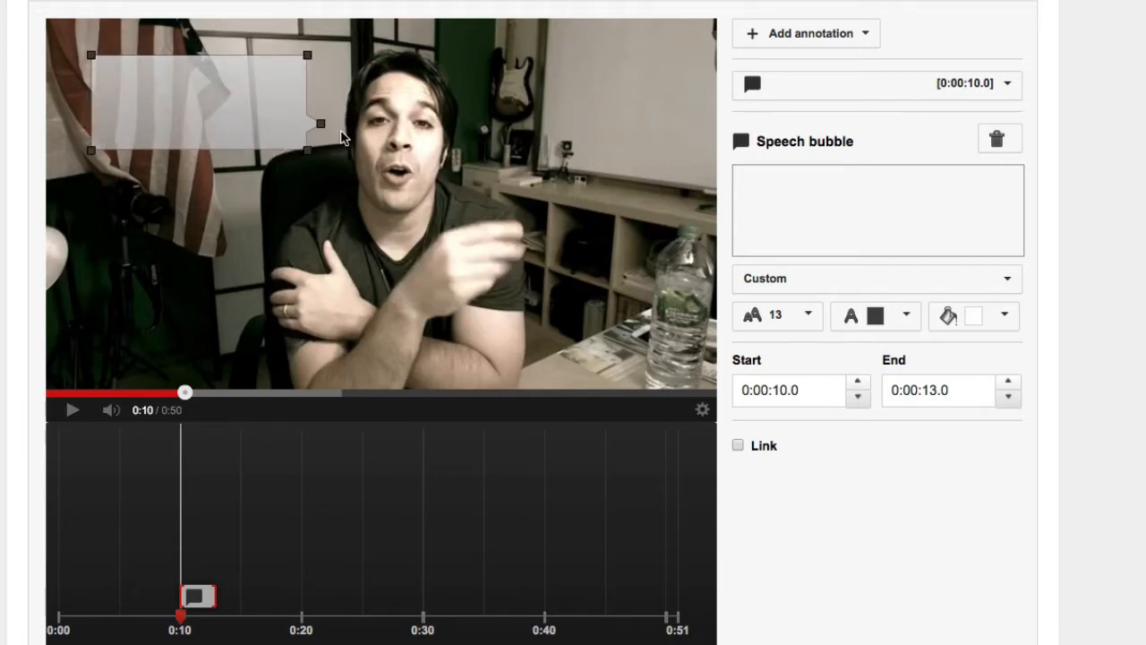
drag(216, 107, 199, 96)
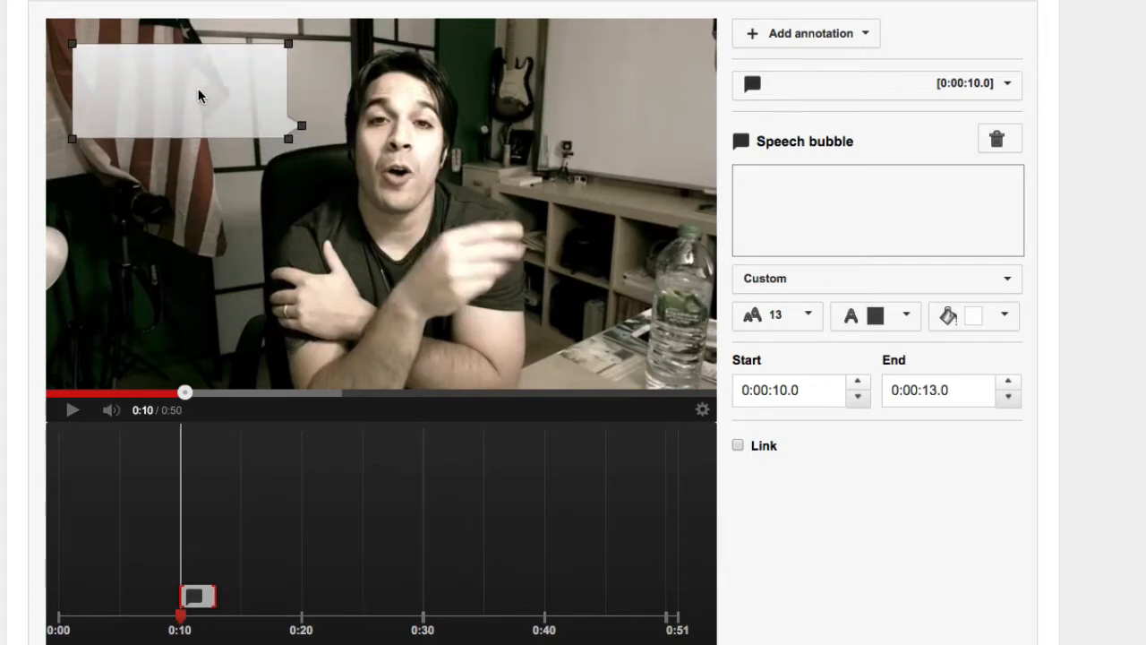
- Enter "Here I am adding text" as the speech bubble's text
click(798, 212)
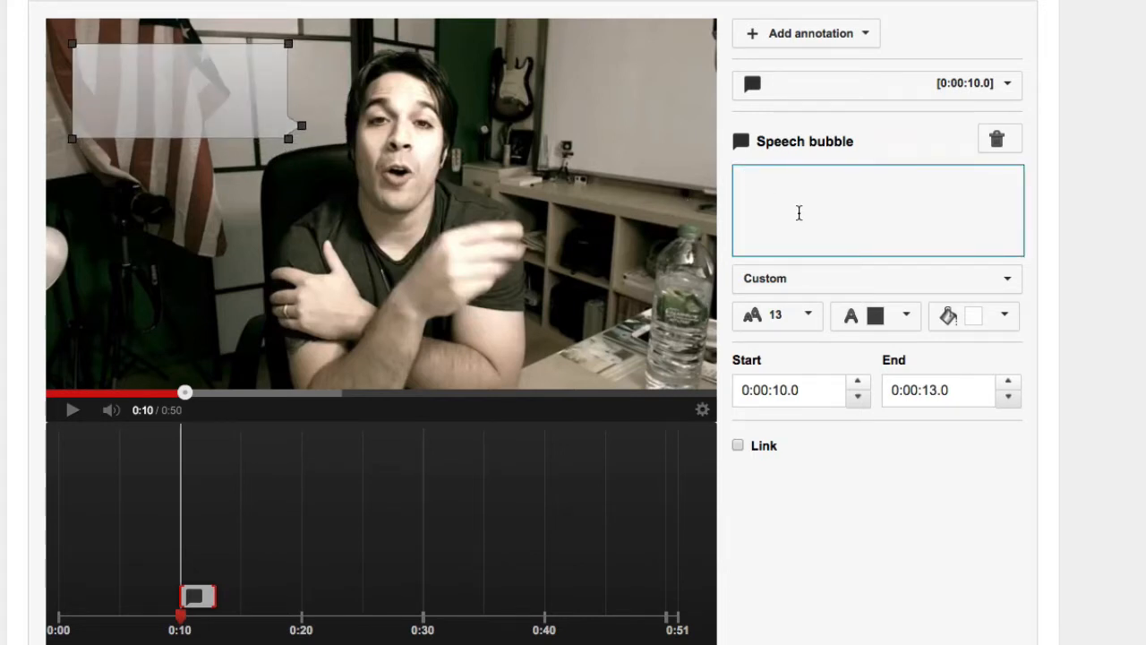
text(Here I am a)
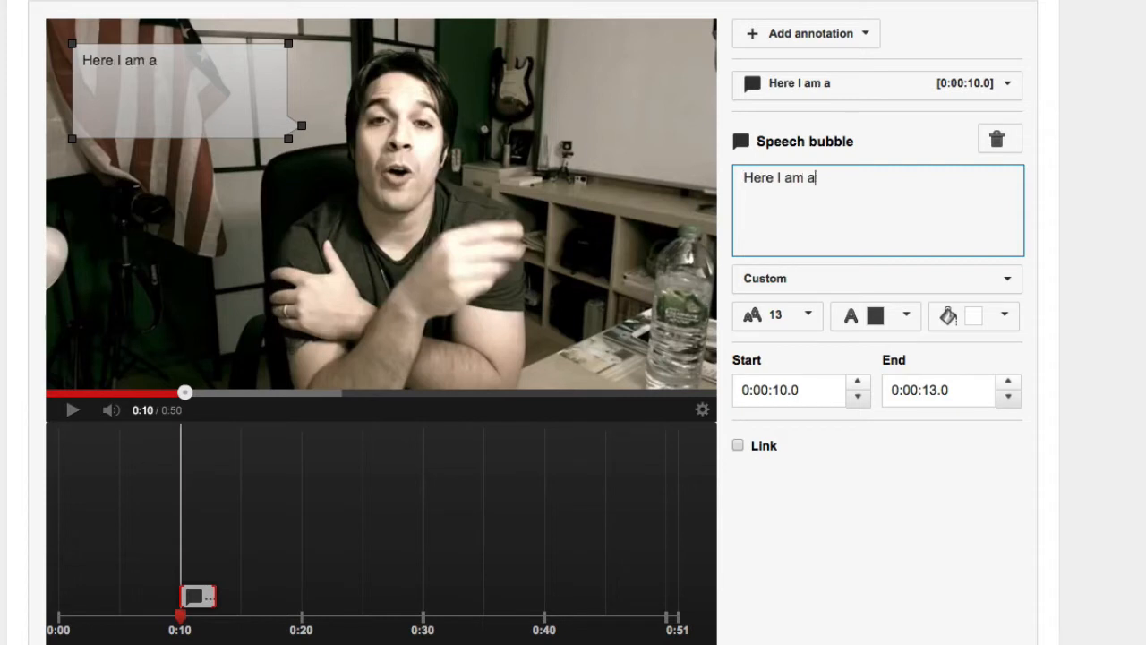
text(dding text)
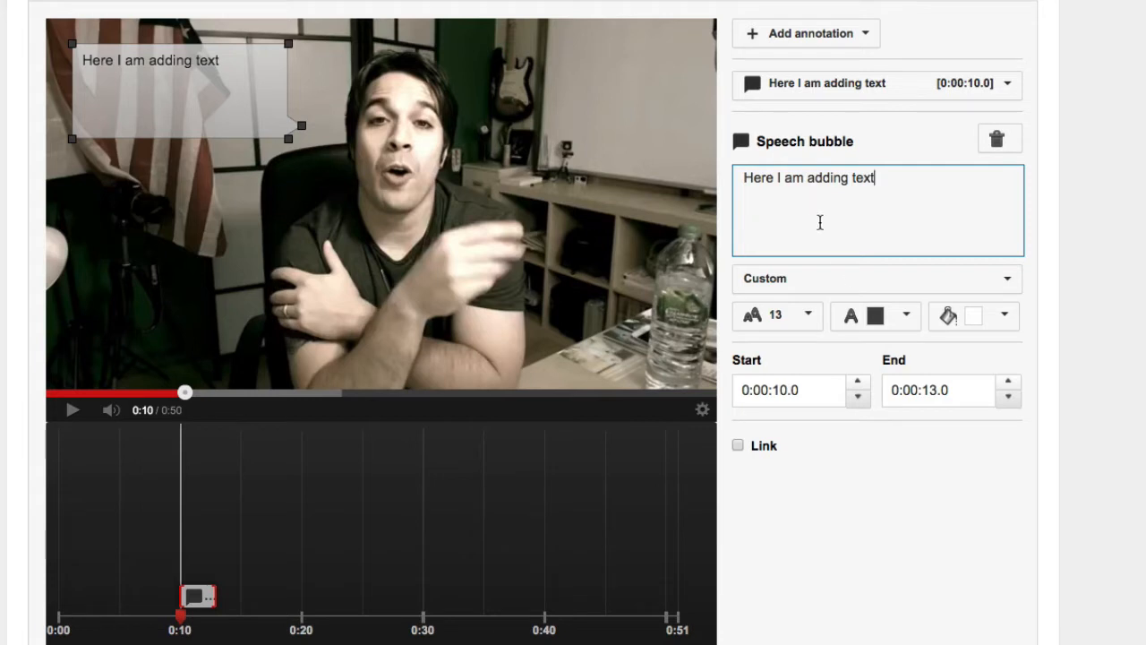
- Compare the Impact and Normal styles on the speech bubble and keep Impact
click(900, 281)
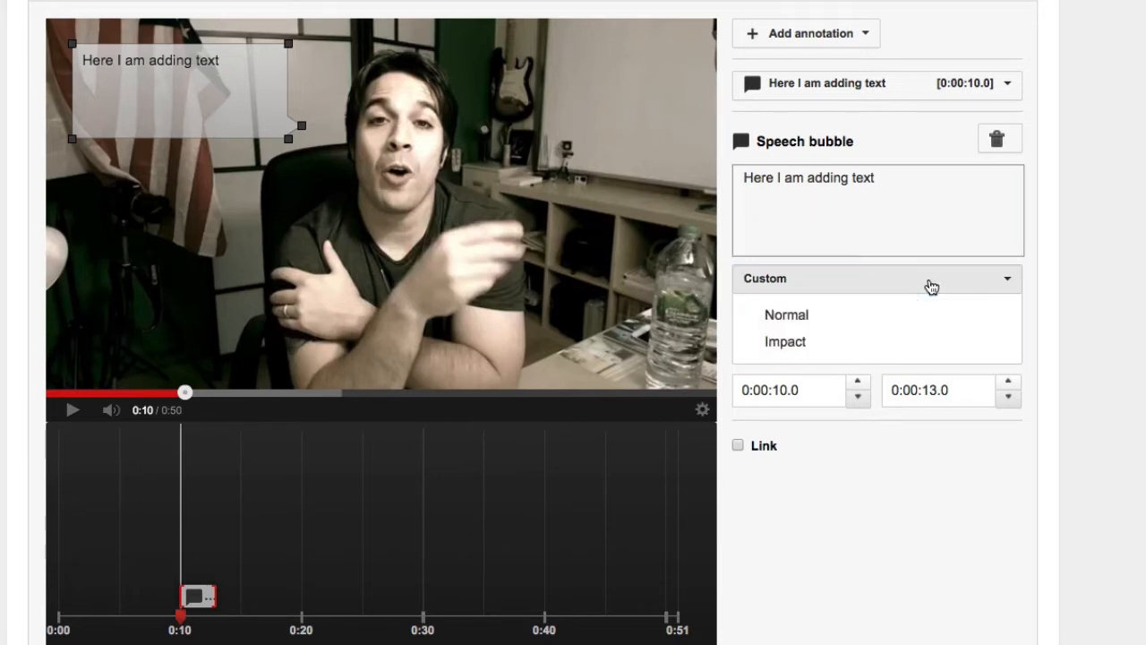
click(801, 342)
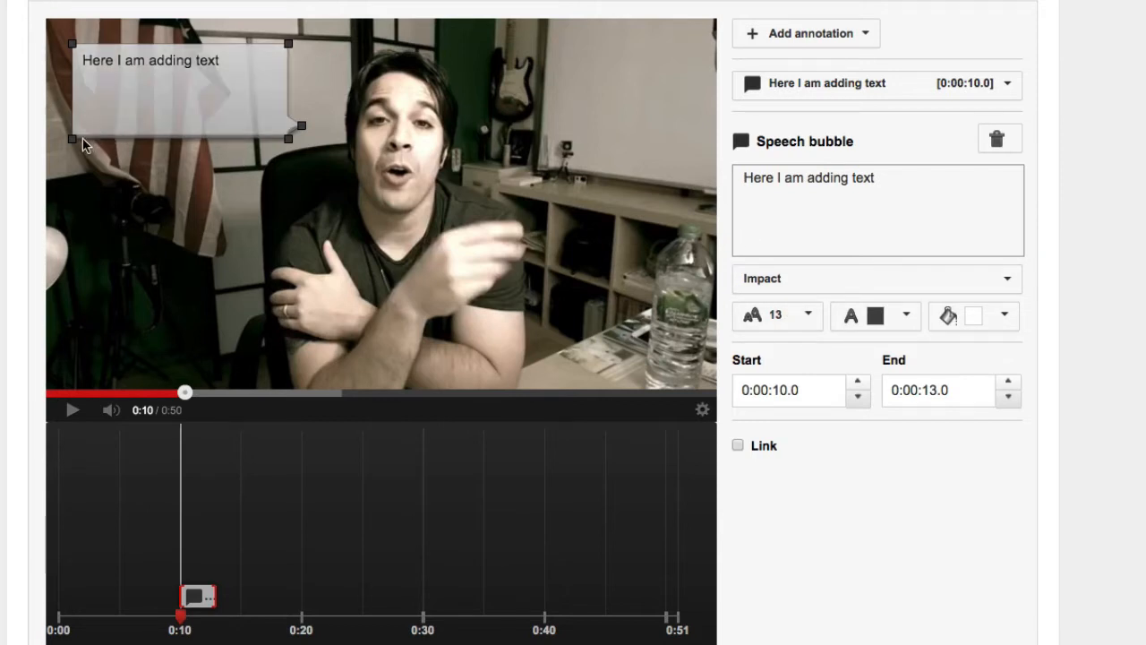
click(816, 278)
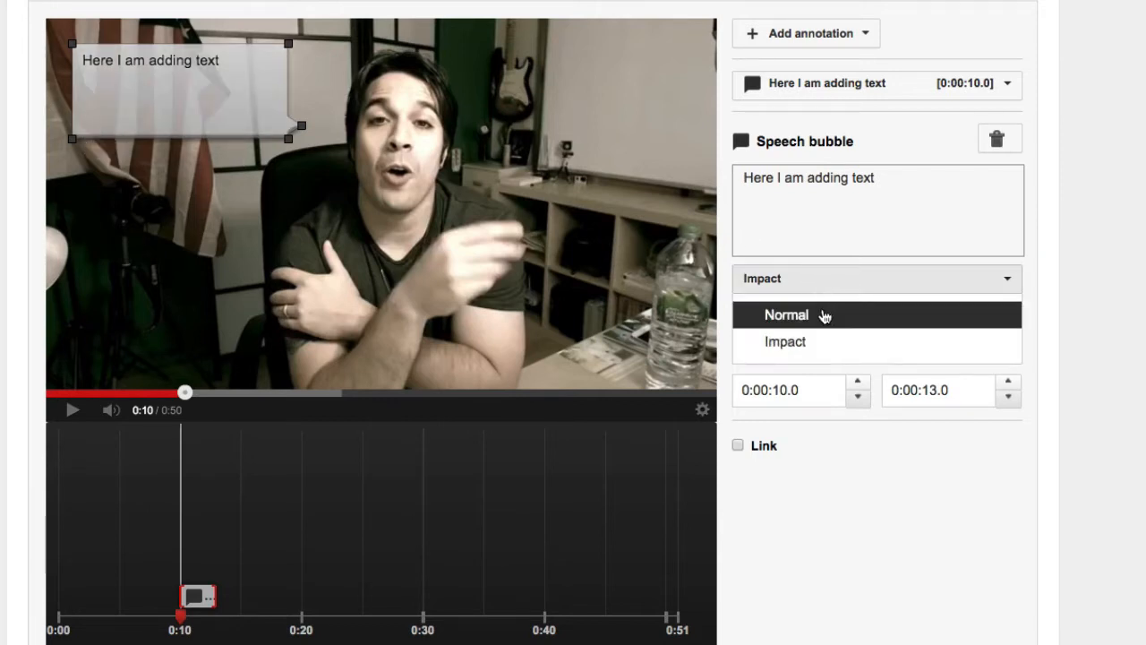
click(822, 313)
click(855, 278)
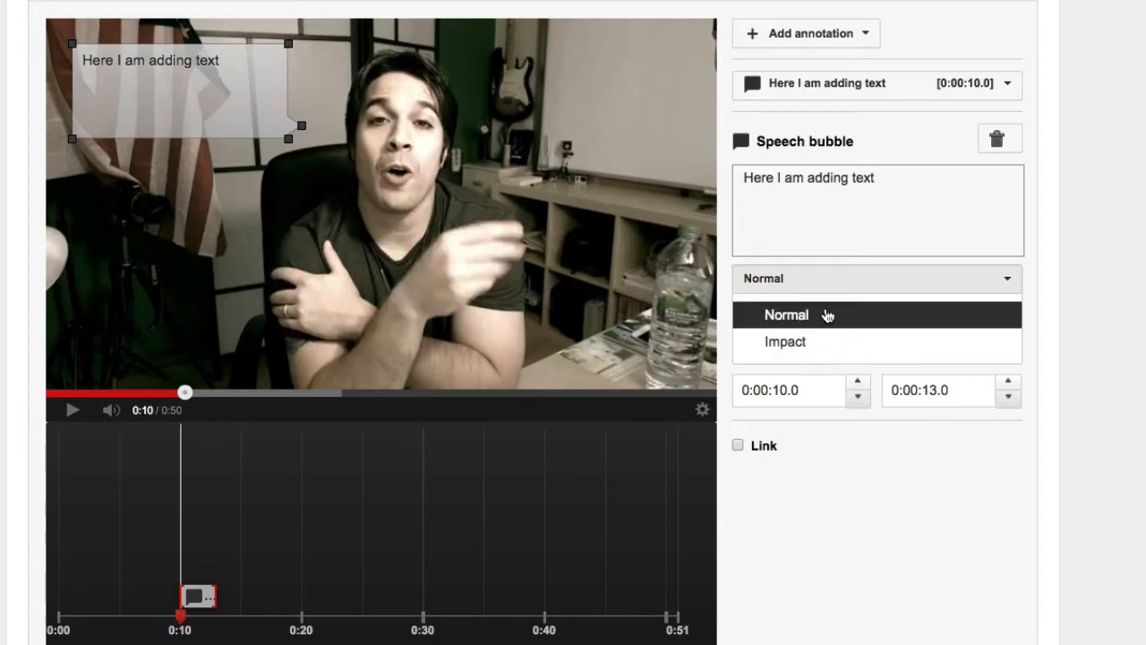
click(800, 340)
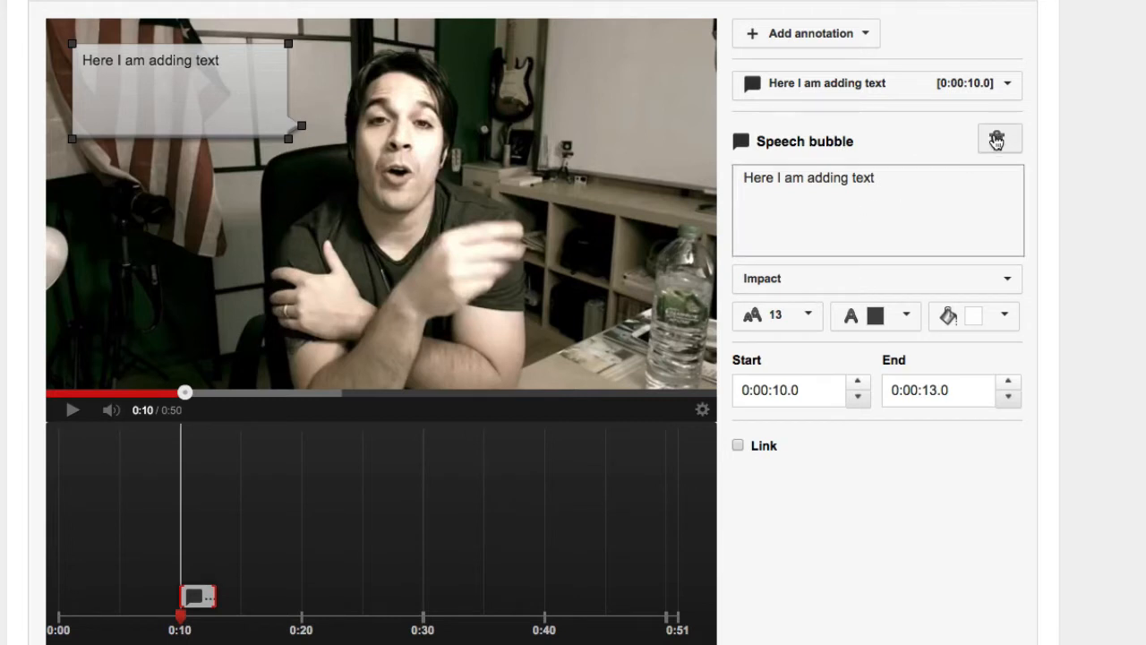
- Set the speech bubble's font size to 28 and its text colour to white
click(817, 329)
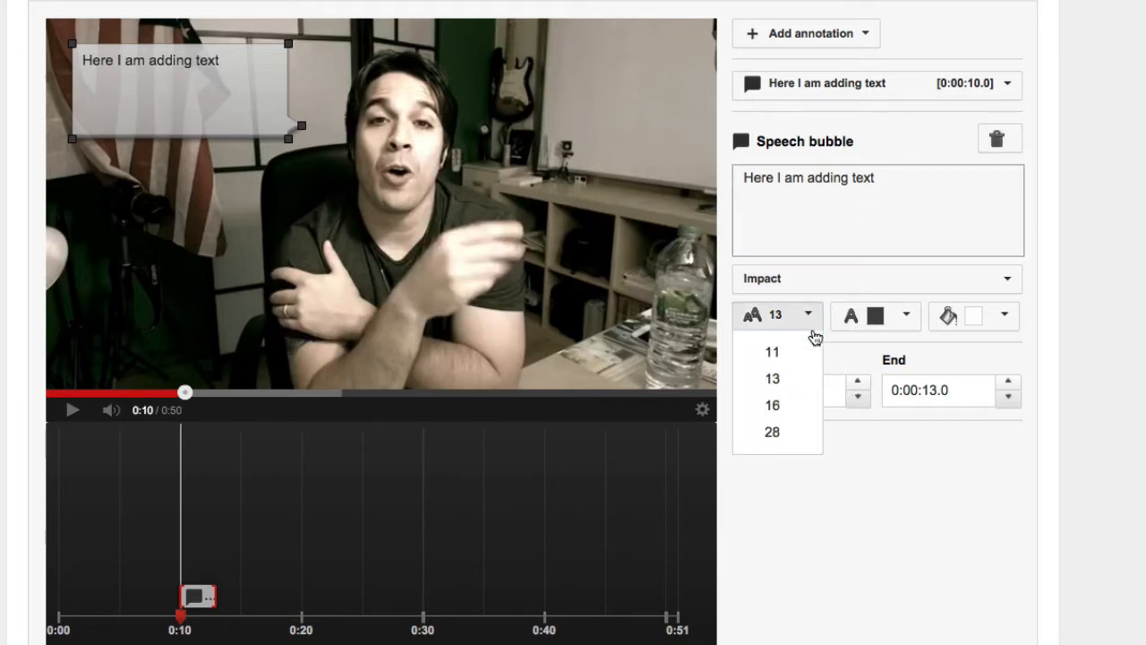
click(777, 431)
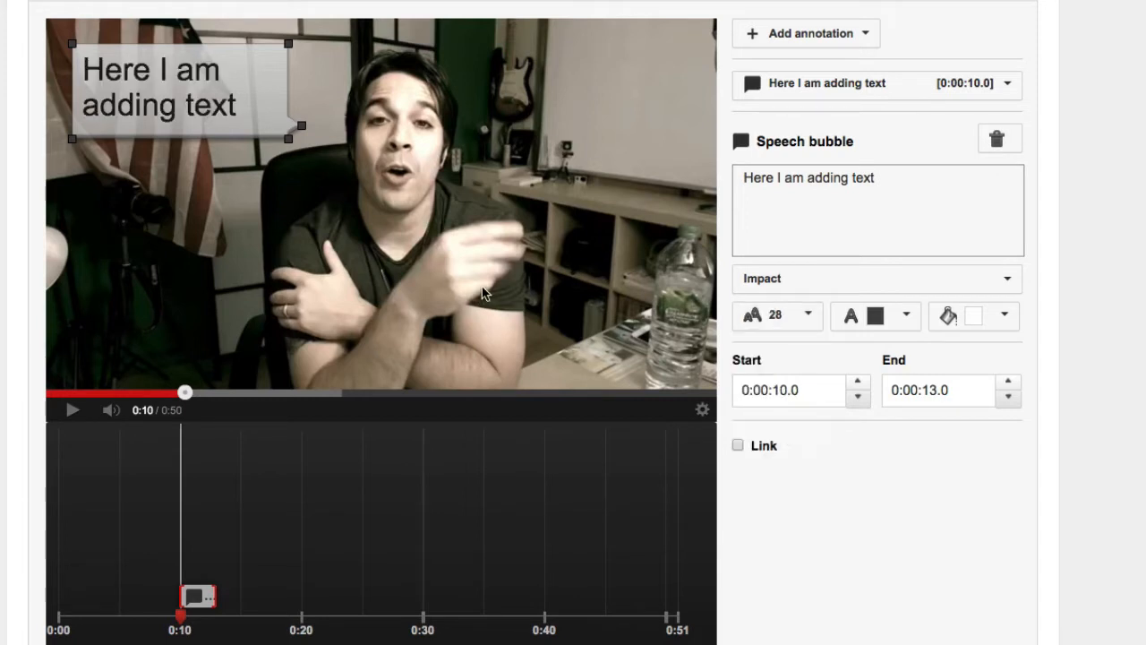
click(885, 320)
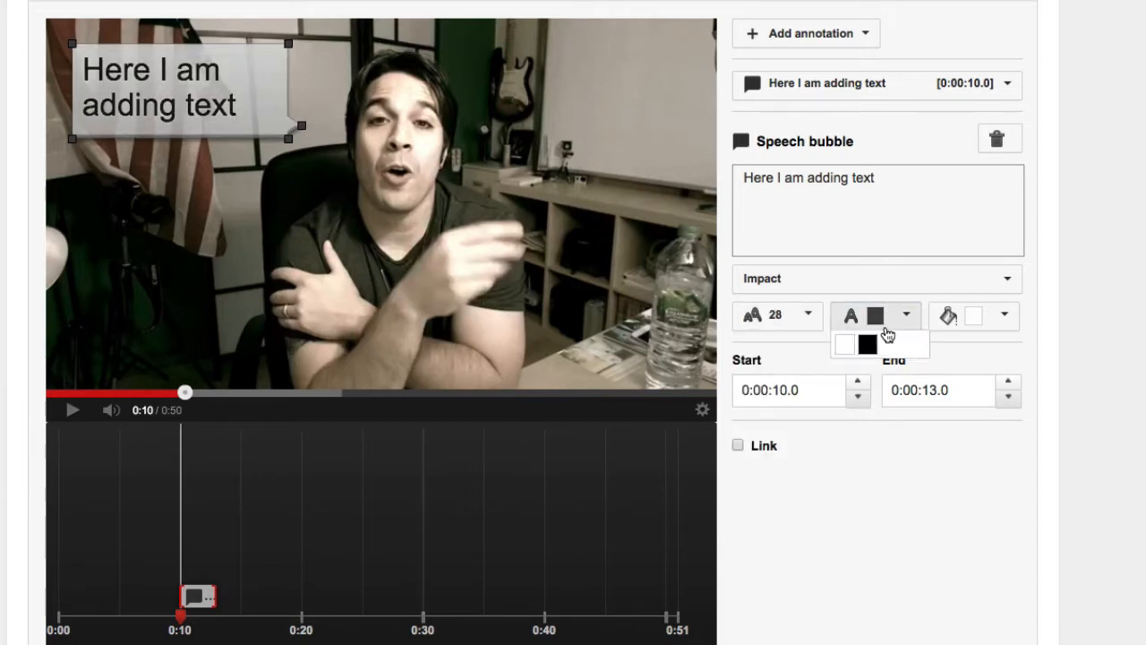
click(841, 344)
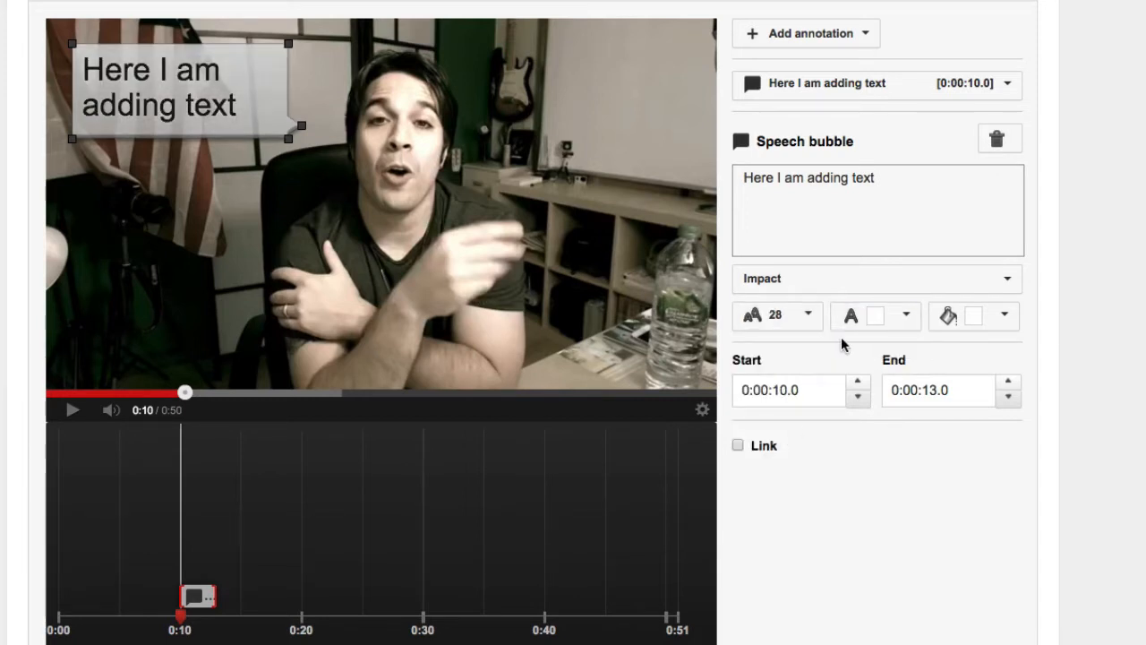
- Try red and yellow background colours on the speech bubble and return the background to white
click(1007, 318)
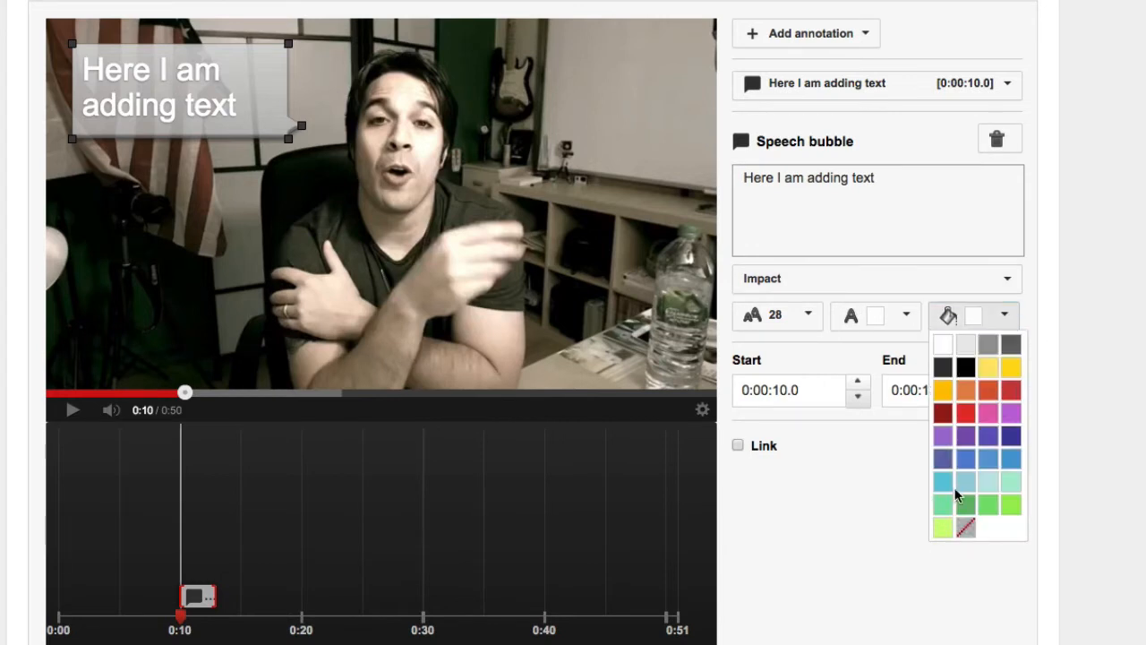
click(1010, 390)
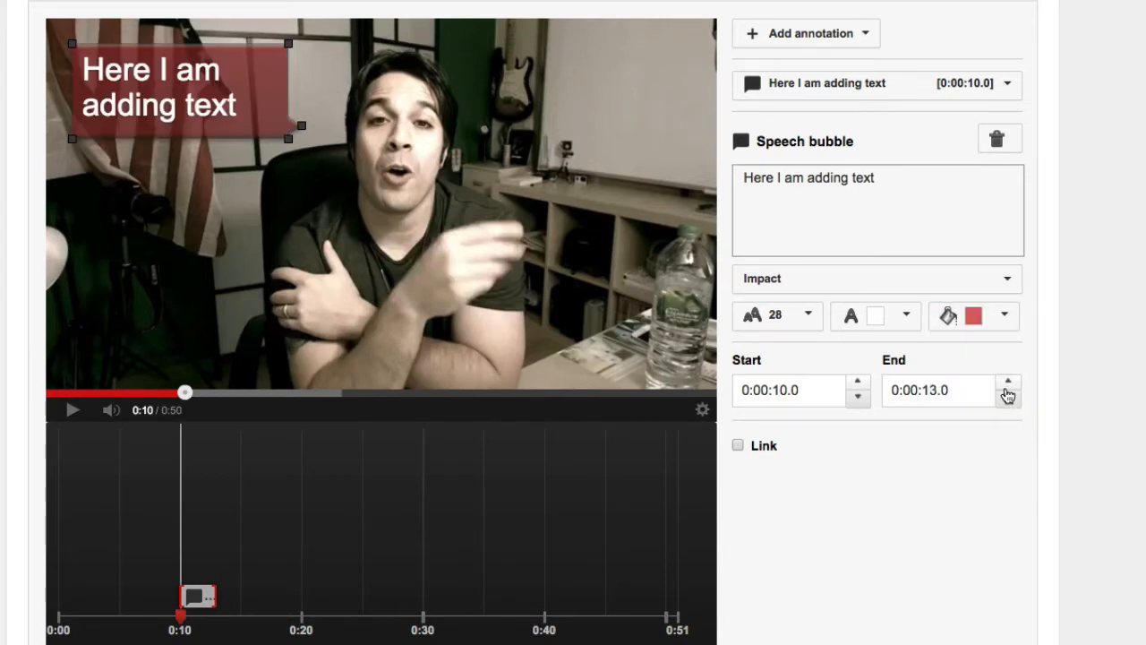
click(1007, 315)
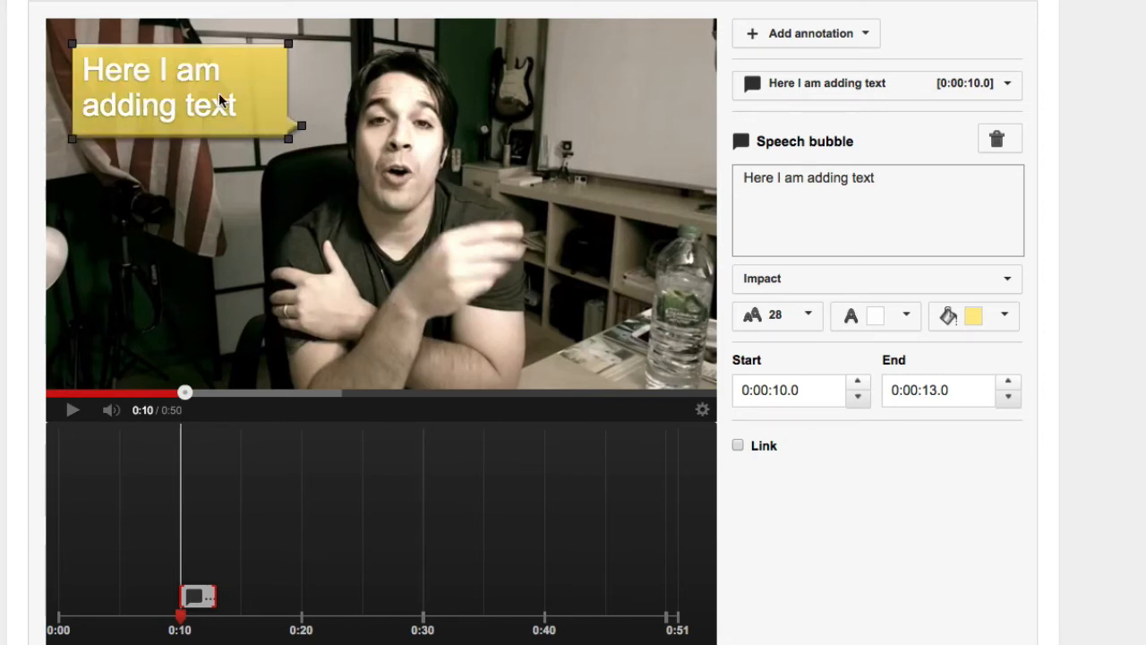
click(1008, 328)
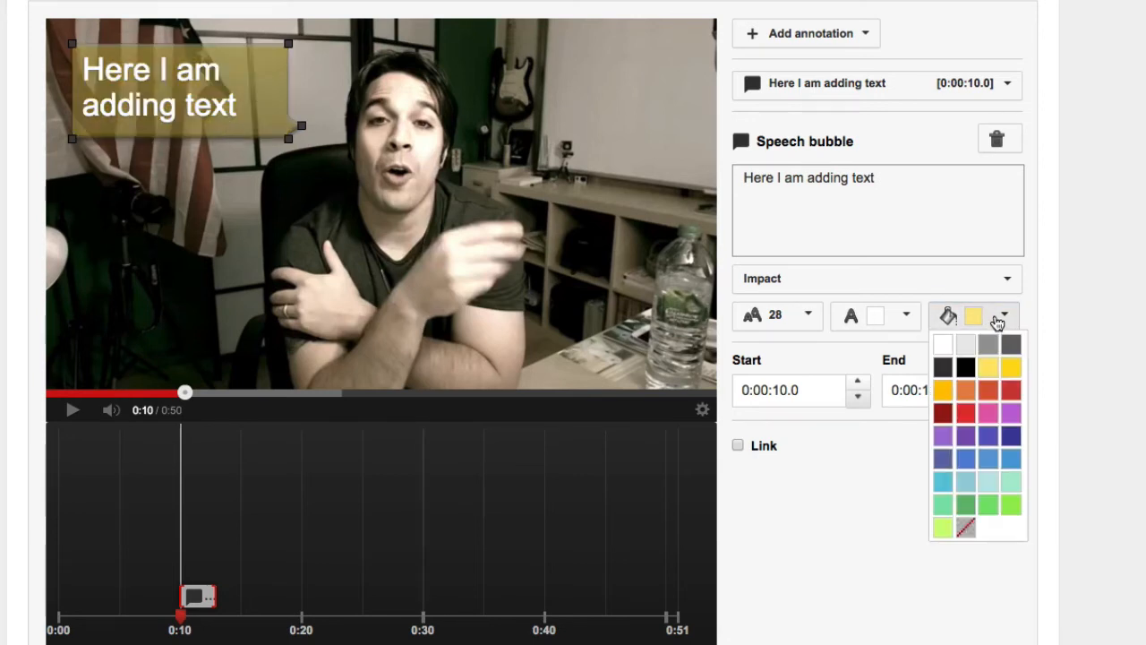
click(951, 348)
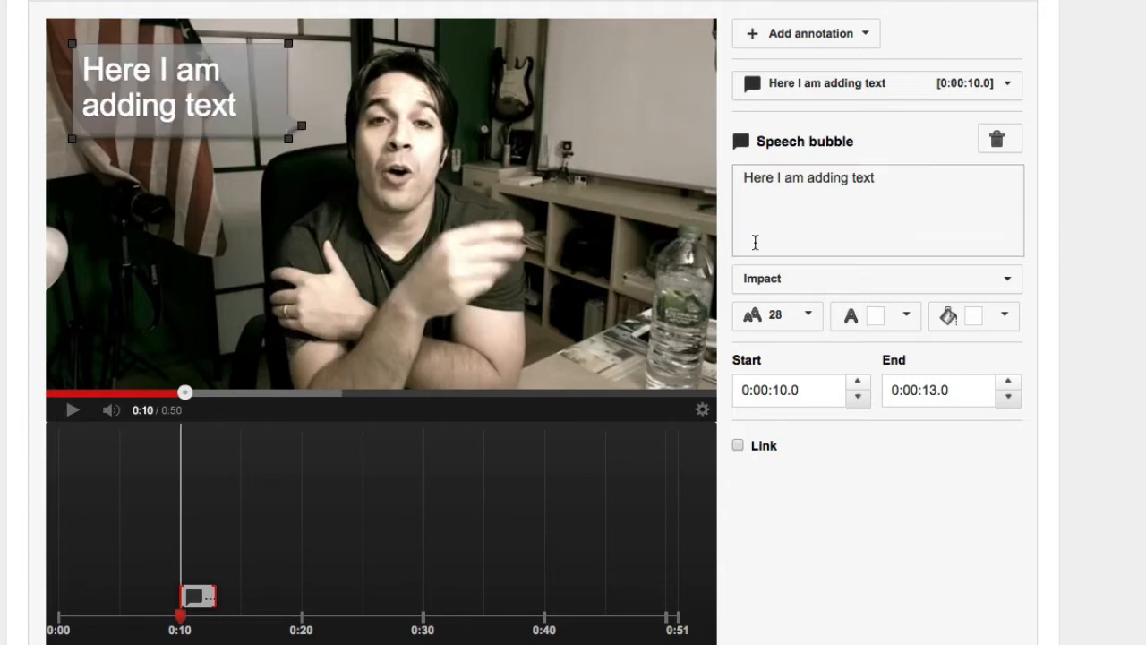
- Set the speech bubble's text colour to dark grey and move its tail up to the middle of the bubble's side
click(893, 328)
click(869, 346)
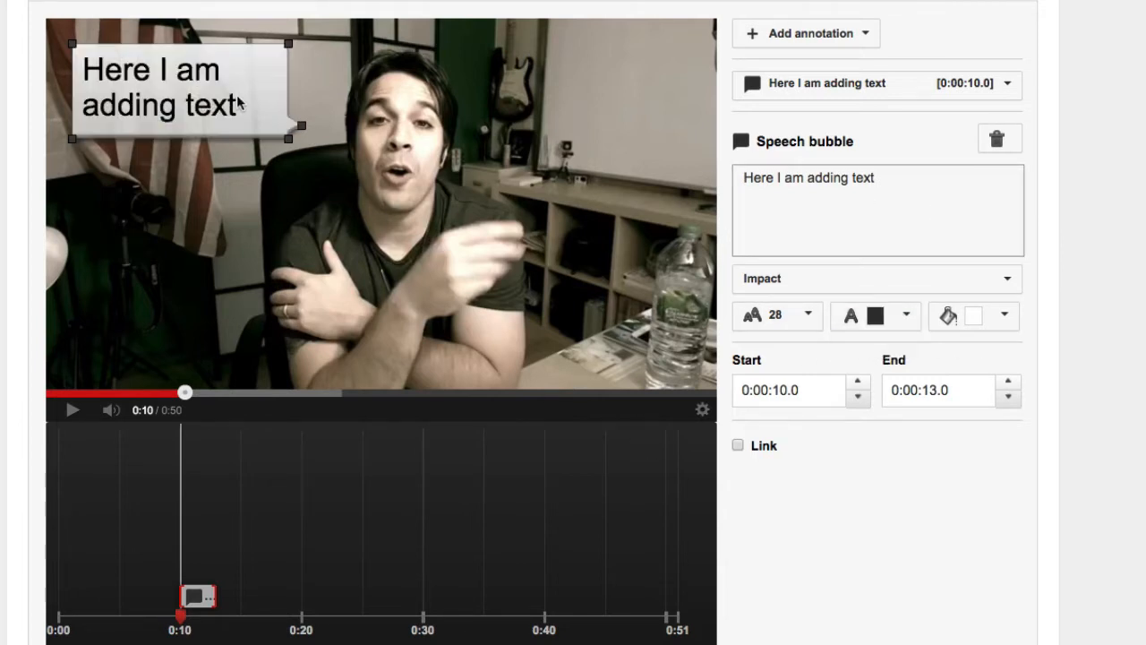
drag(302, 126, 302, 94)
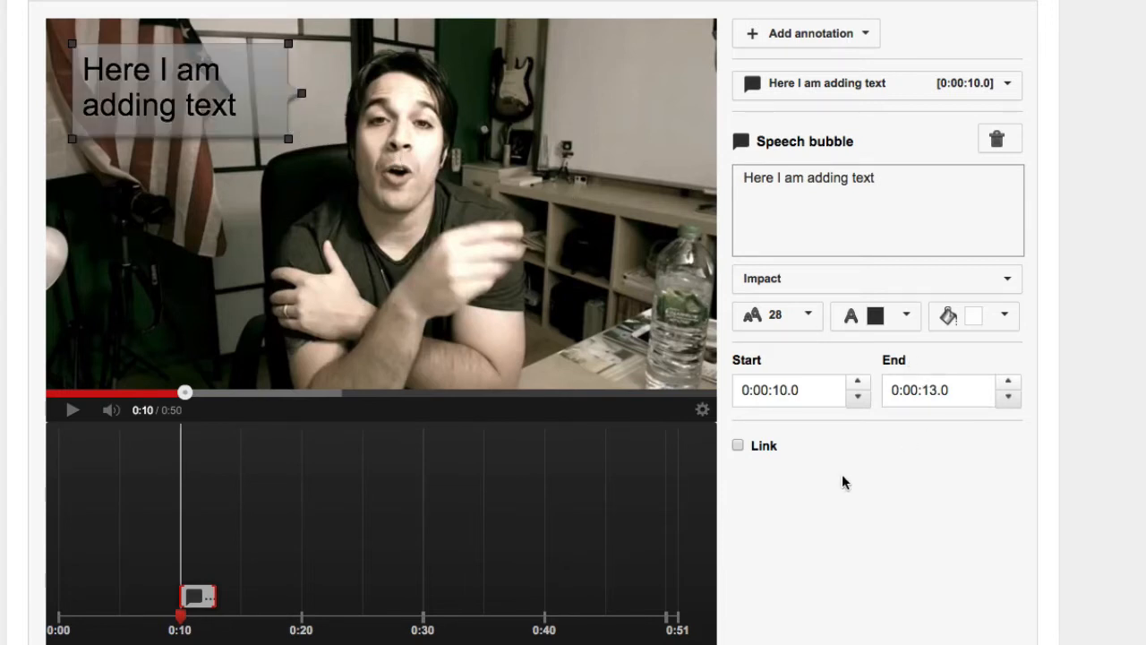
- Try enabling a link of the Subscribe type on the speech bubble
click(738, 446)
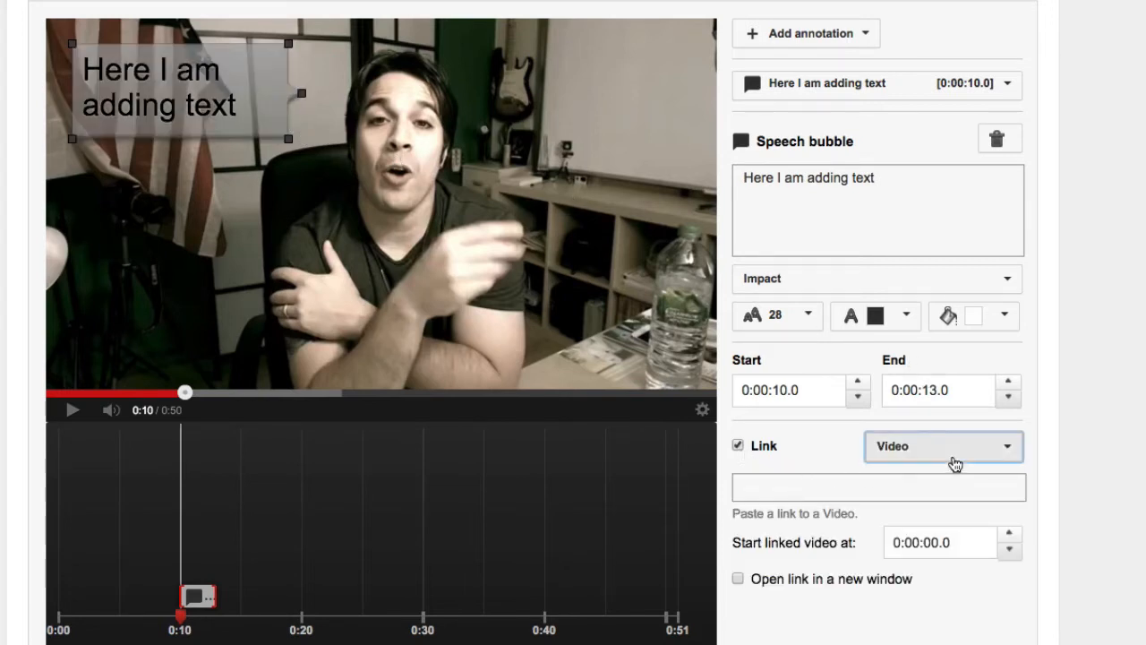
click(955, 462)
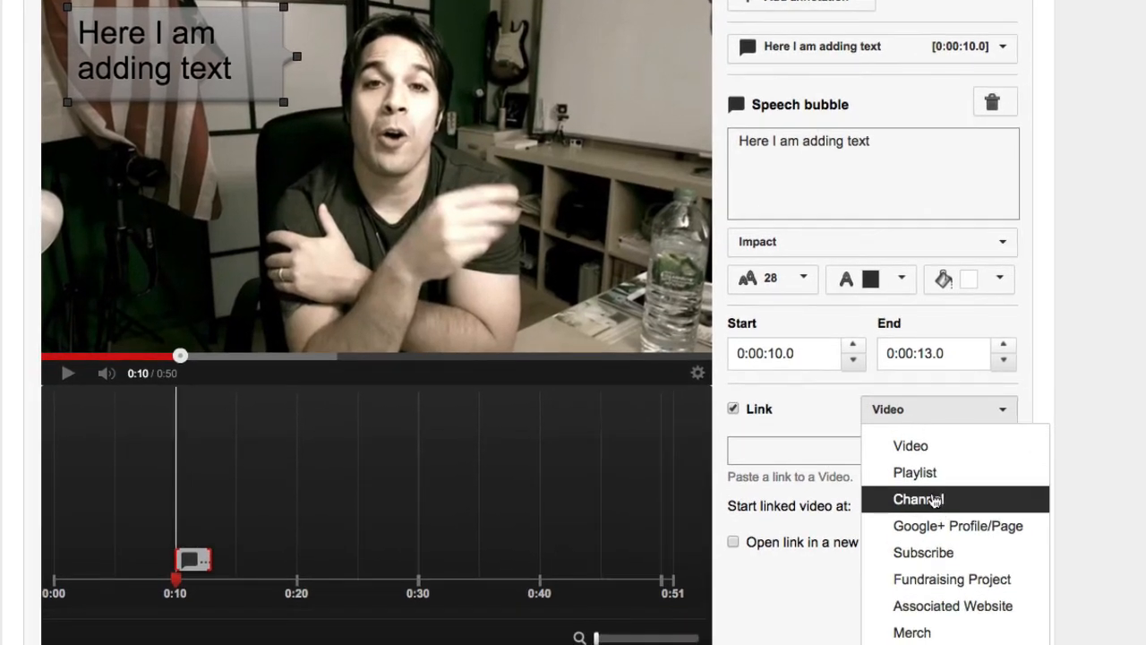
click(936, 554)
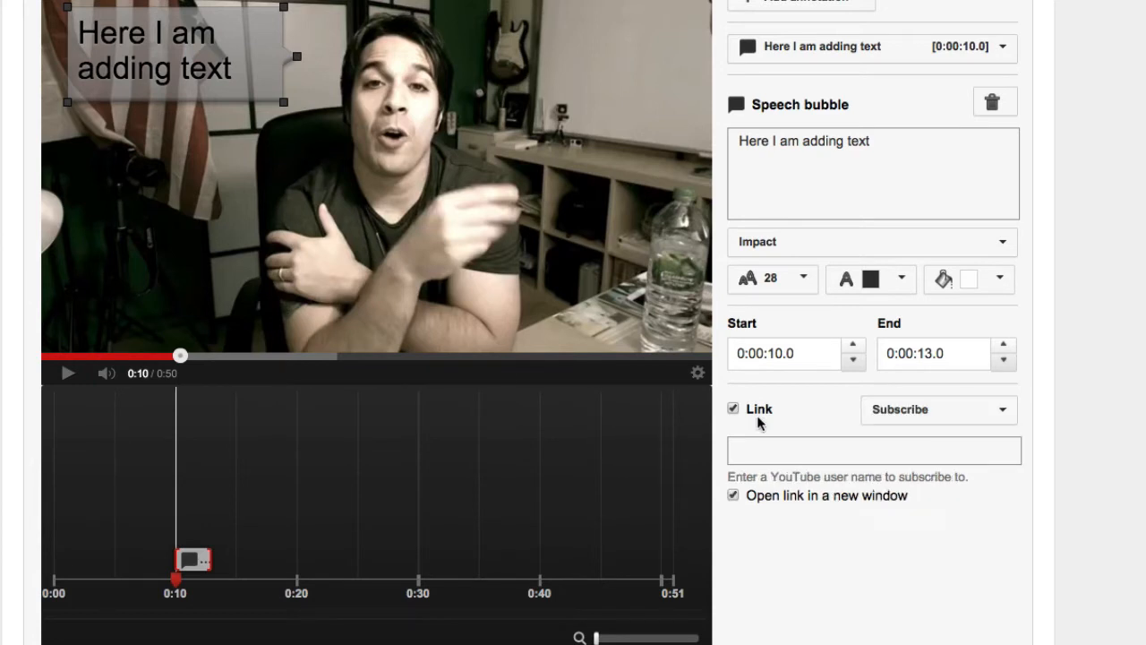
- Replace the speech bubble's text with "Hey Subscribe Here" and reshape the bubble into a single-line strip across the flag
click(186, 57)
drag(906, 171, 680, 111)
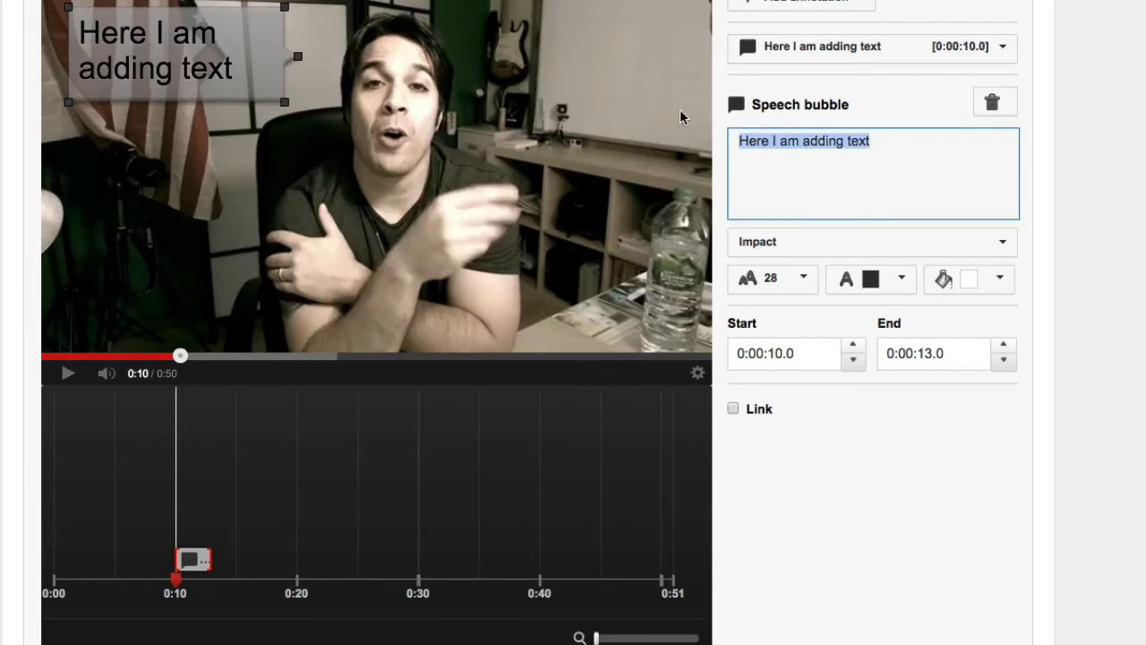
text(Hey Subsc)
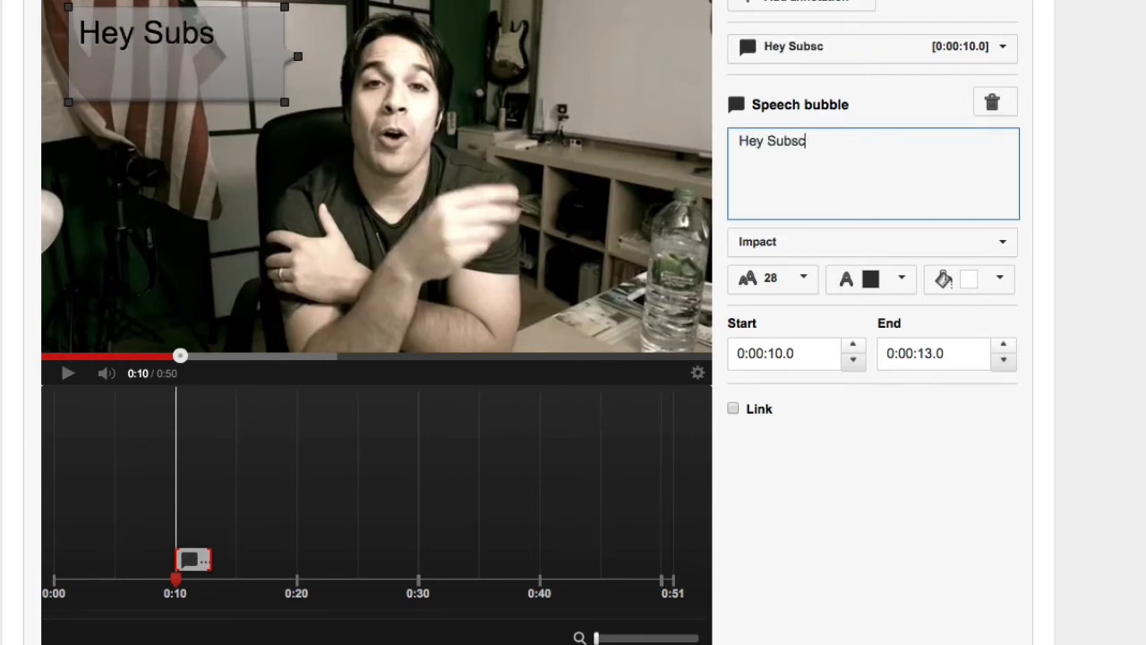
text(ribe Here)
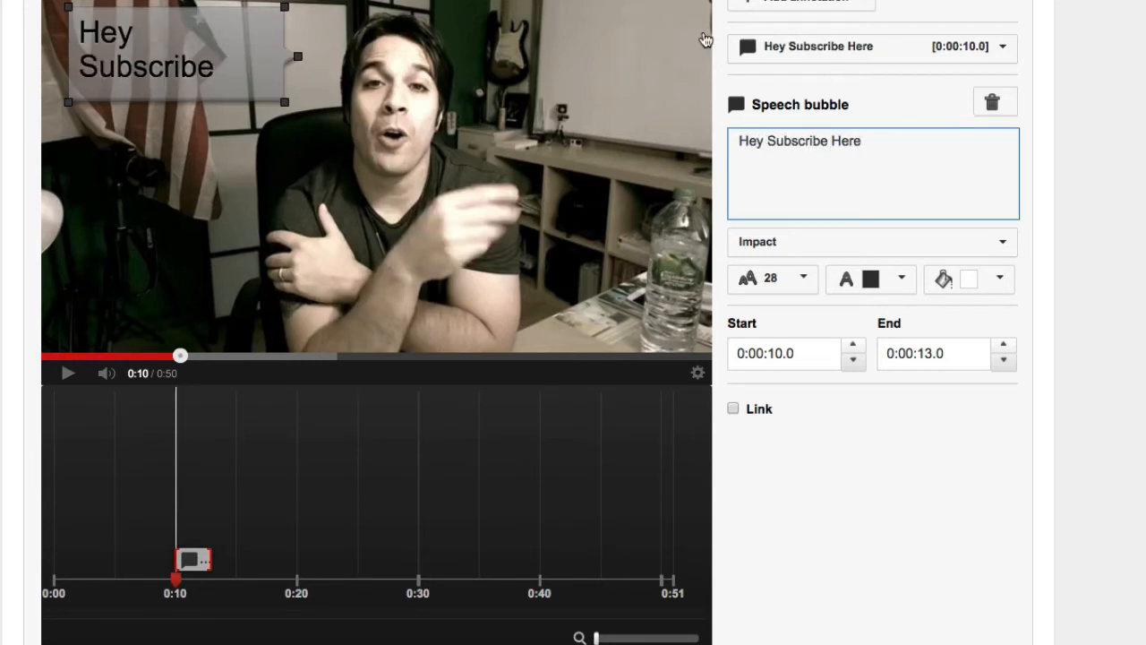
drag(286, 104, 332, 59)
drag(246, 42, 231, 107)
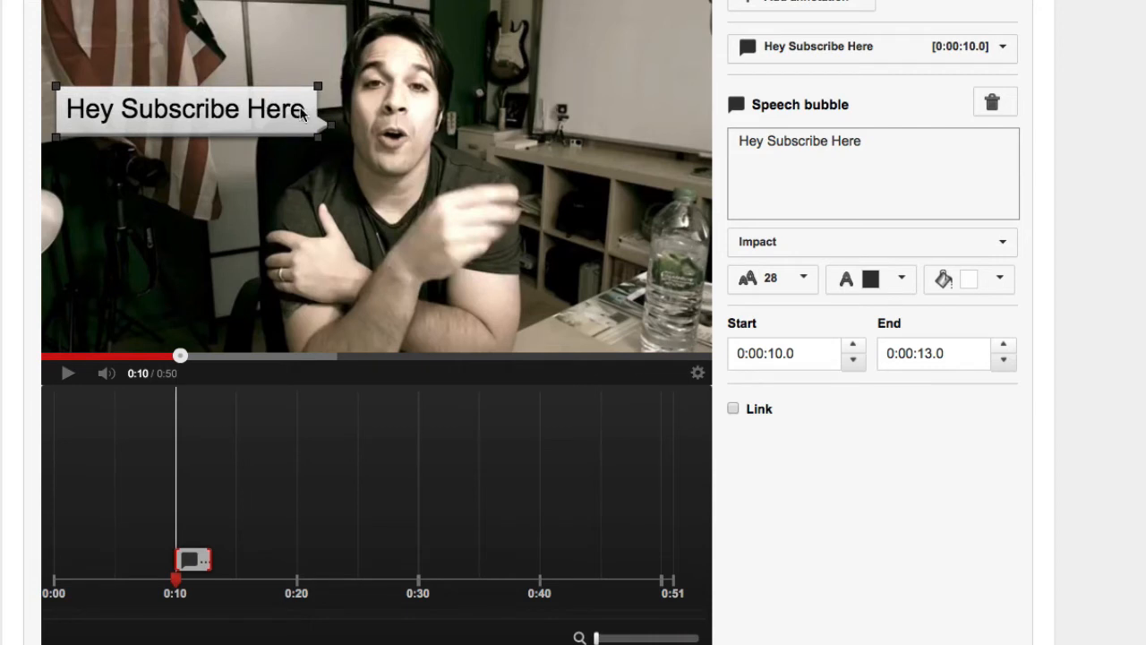
- Append "(click here)" to the speech bubble's text after "Hey Subscribe Here"
click(886, 150)
text((click Here)
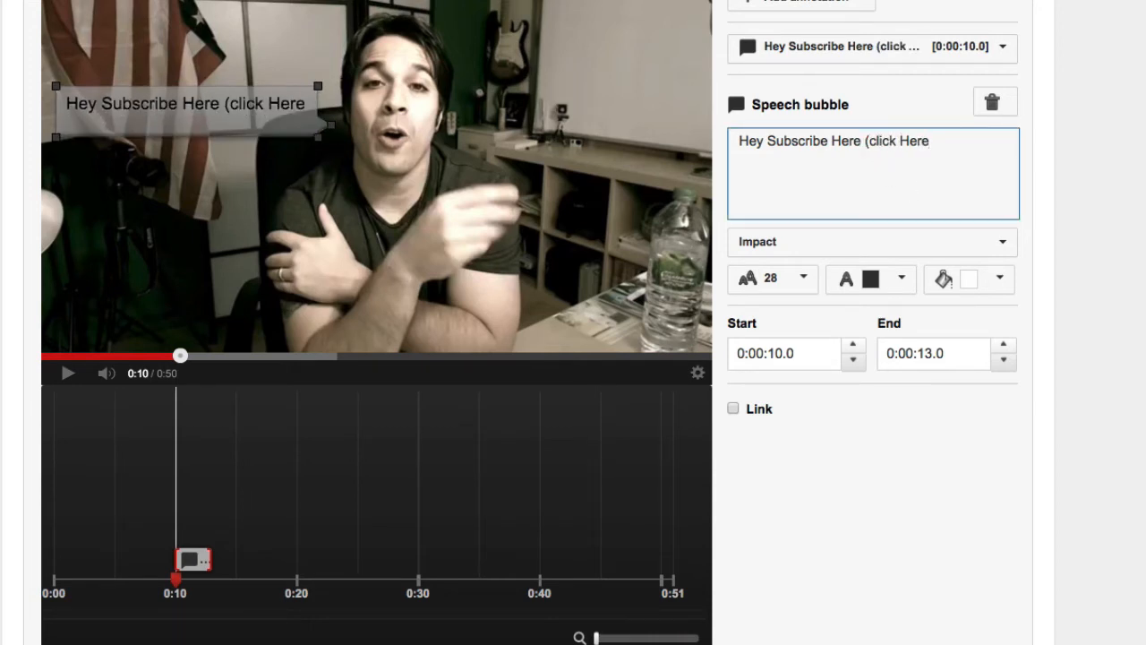
key(BackSpace)
key(BackSpace)
key(BackSpace)
text(here)
key(BackSpace)
key(BackSpace)
key(BackSpace)
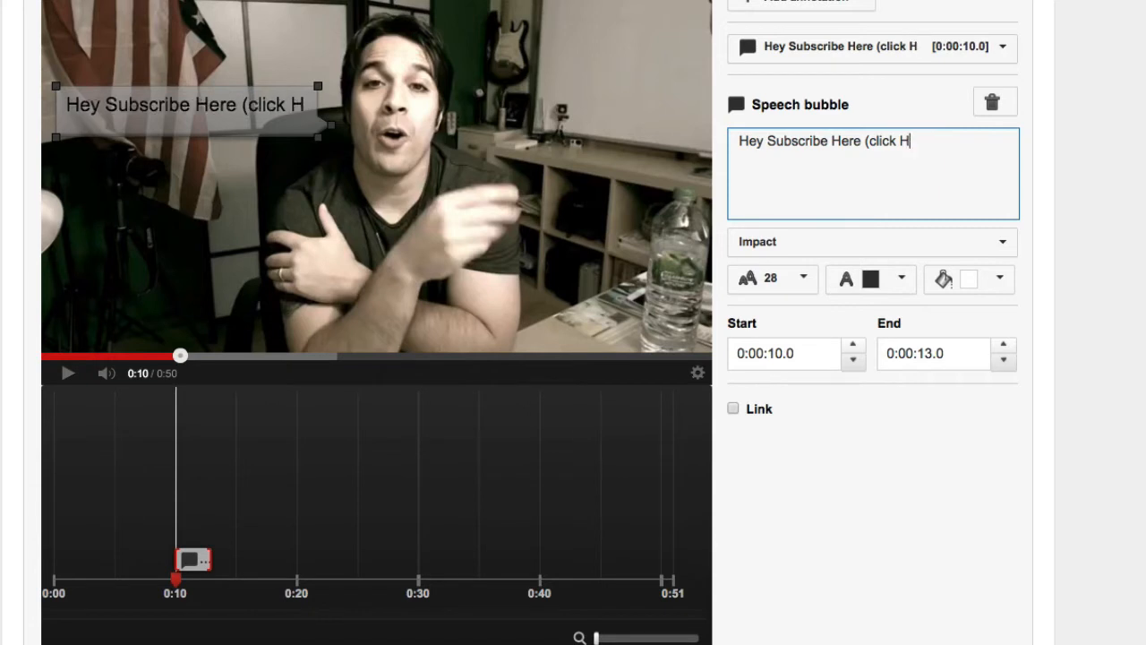
key(BackSpace)
text(here)
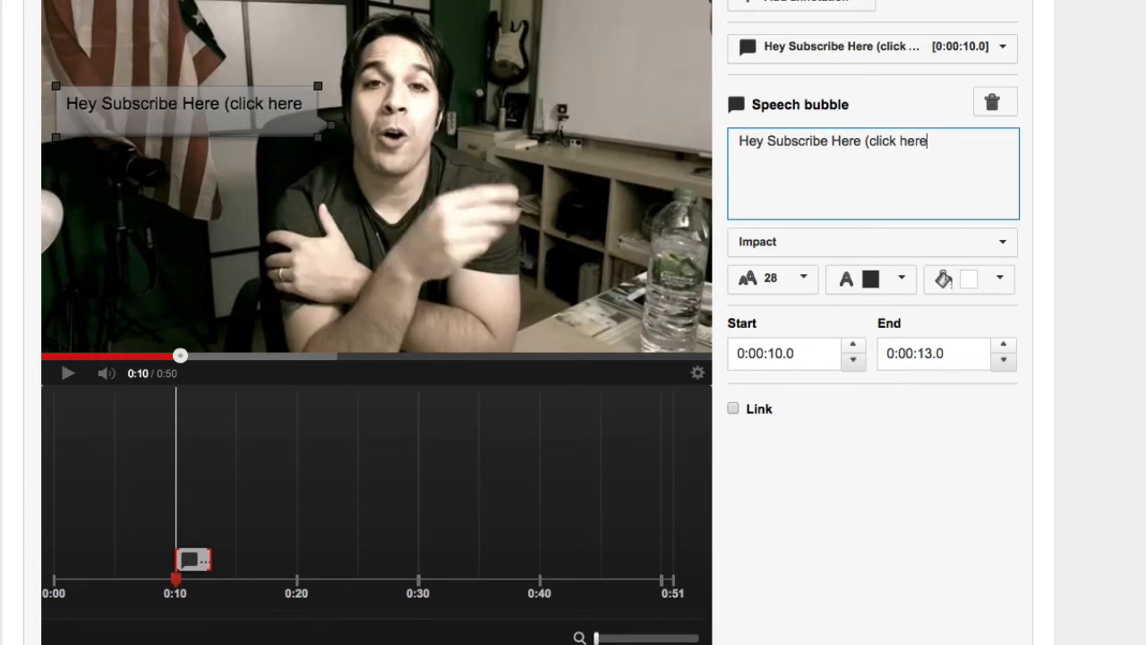
text())
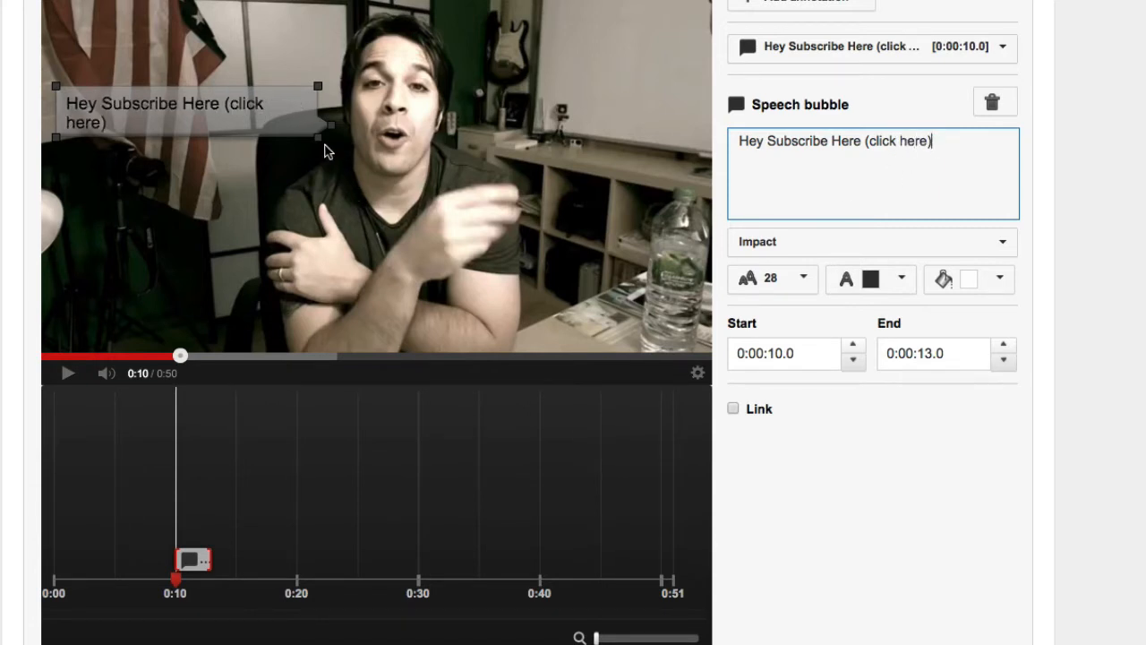
- Widen the speech bubble to fit its text on one line and place it in the upper-left corner of the video frame
drag(320, 139, 341, 127)
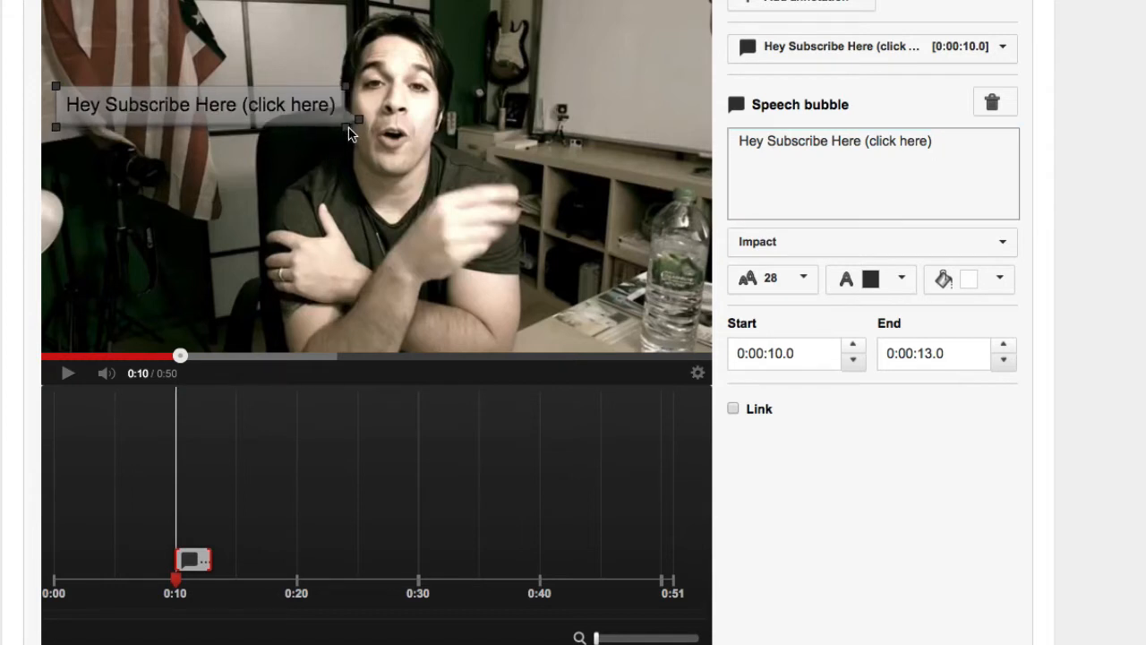
mouse_move(238, 117)
mouse_down()
mouse_move(226, 116)
mouse_move(226, 49)
mouse_up()
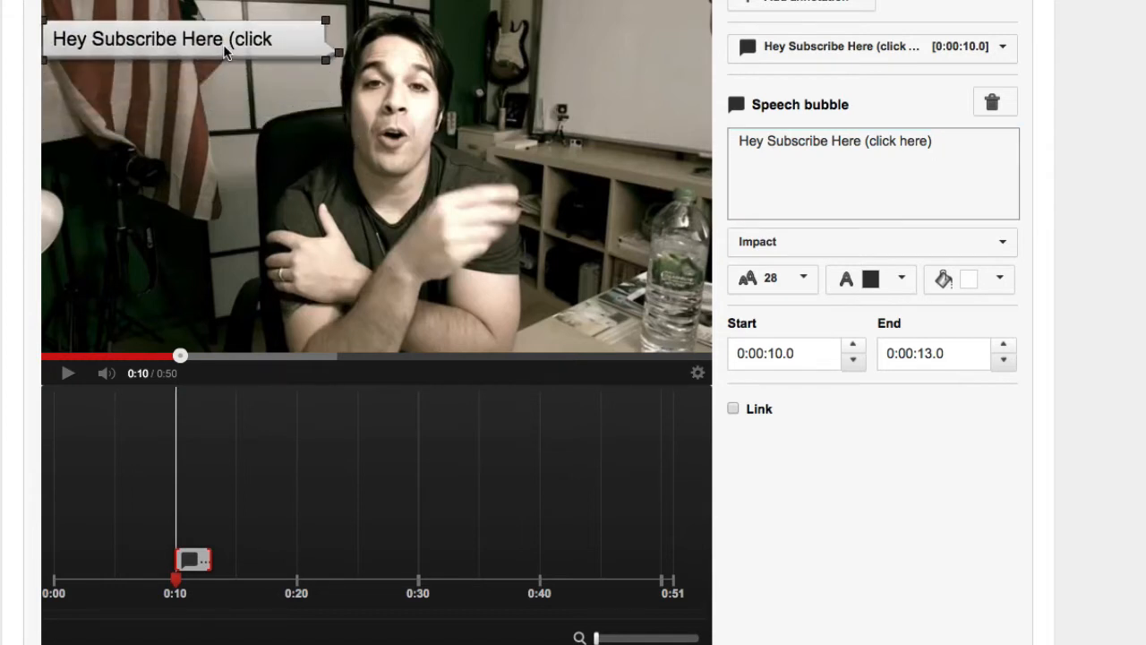
drag(324, 59, 337, 59)
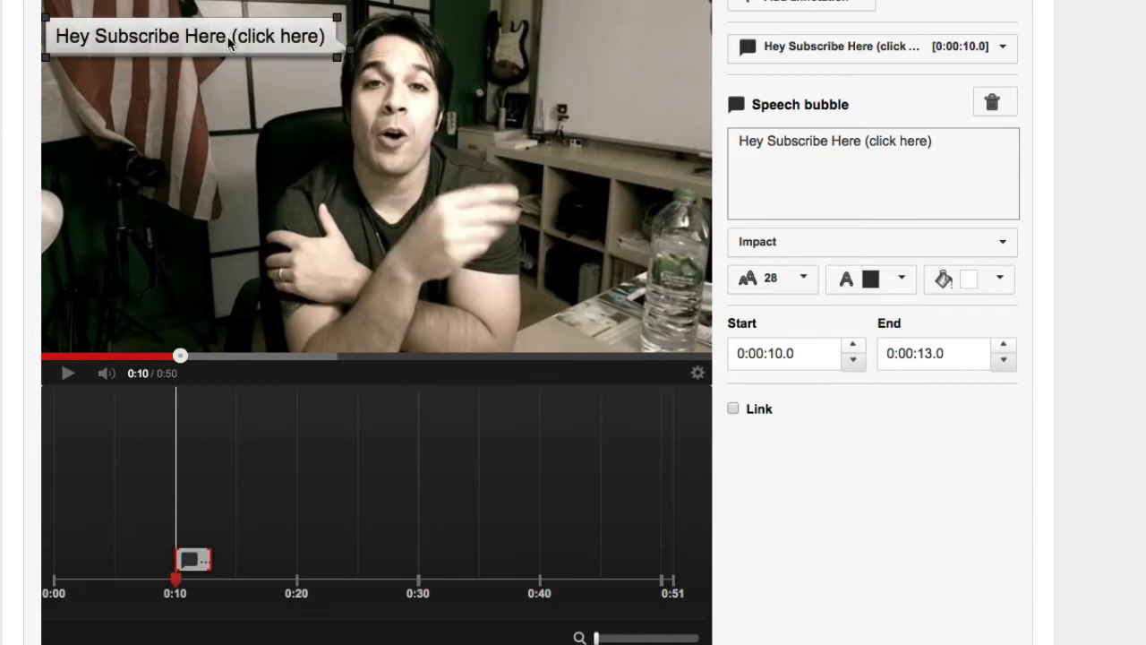
- Enable a Subscribe link on the speech bubble for the YouTube user name "bluesmanofmlm"
click(734, 409)
click(916, 415)
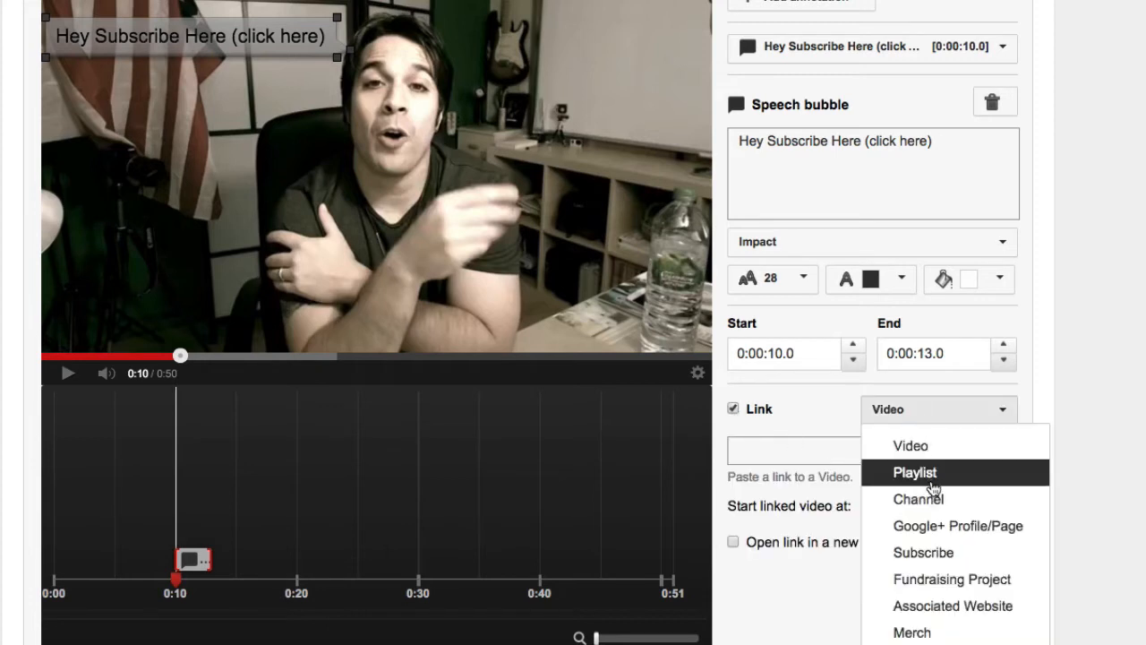
click(951, 552)
click(826, 451)
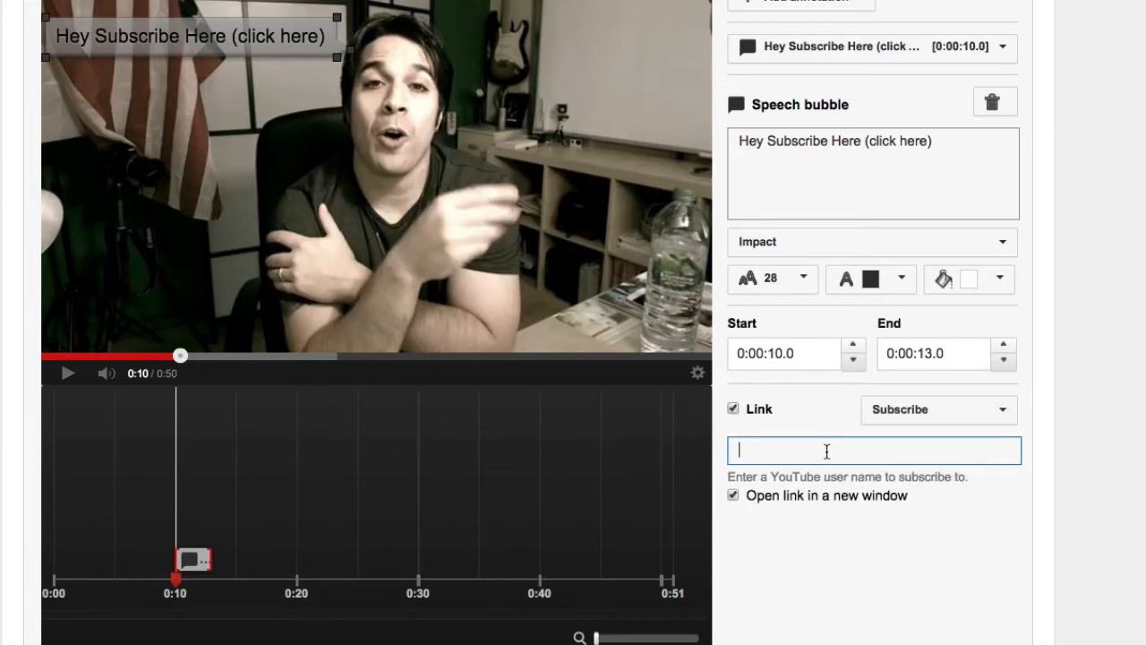
text(bluesman)
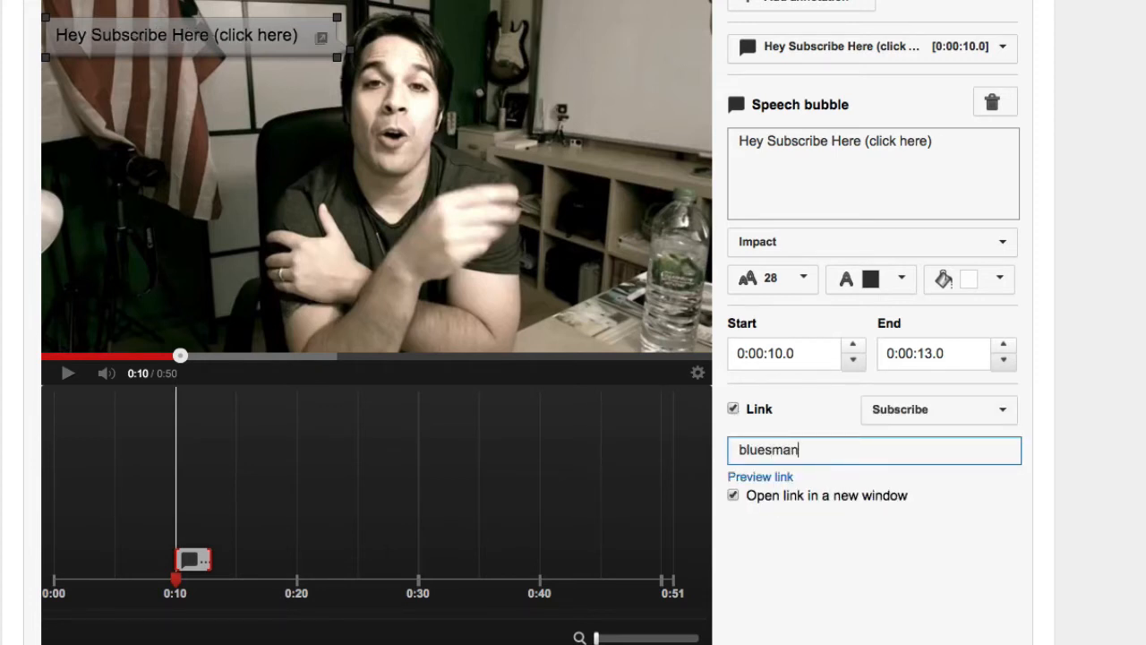
text(ofmlm)
- Preview the speech bubble's subscribe link, examine the full address of the opened channel page, and return to the annotations editor
click(777, 479)
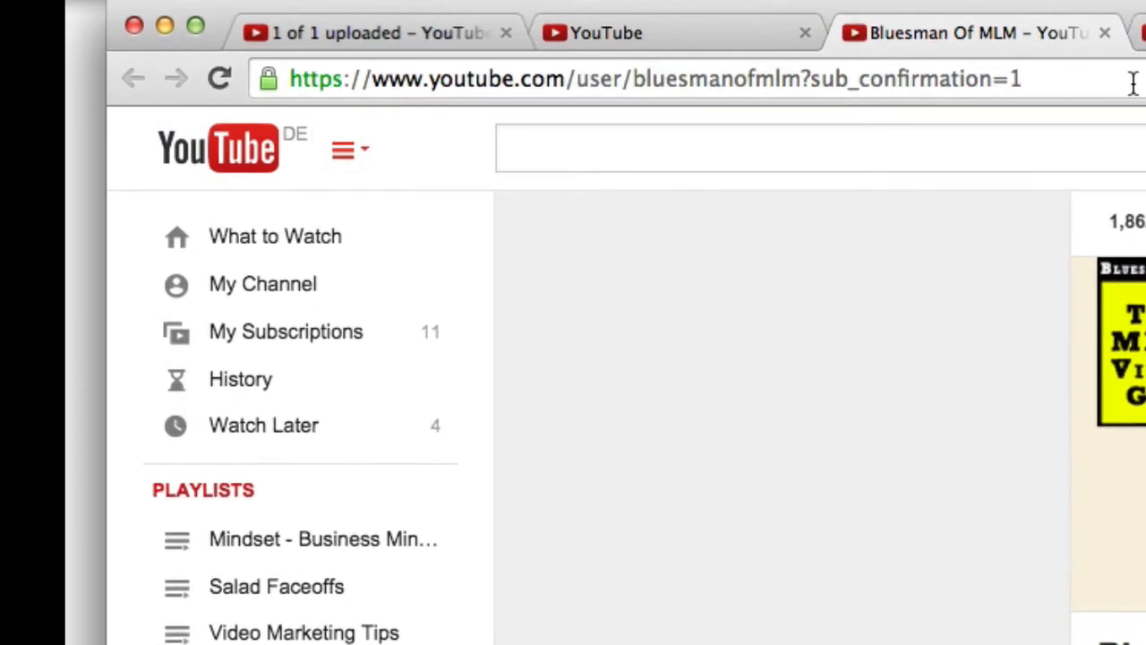
drag(356, 9, 189, 6)
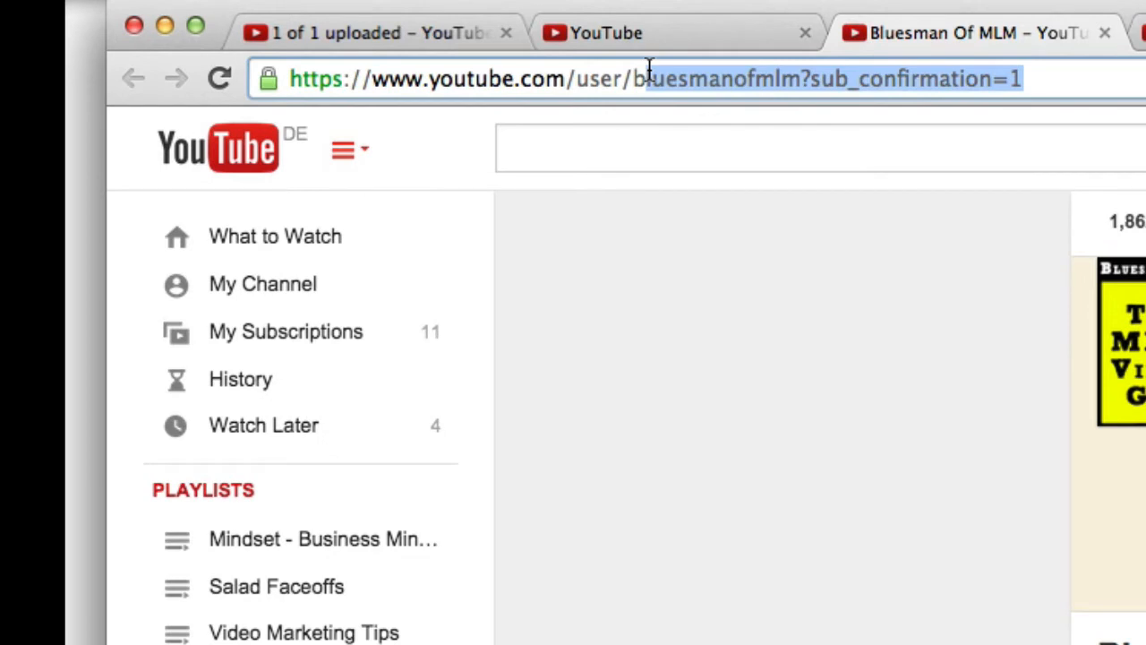
click(650, 73)
drag(1133, 74, 113, 45)
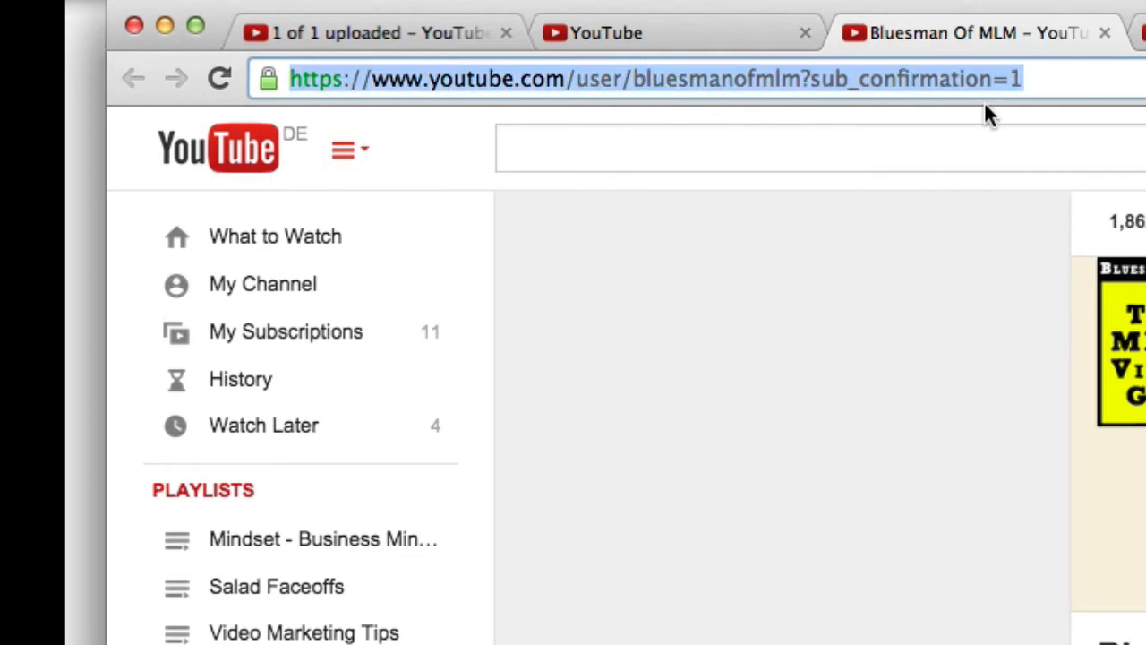
click(1060, 76)
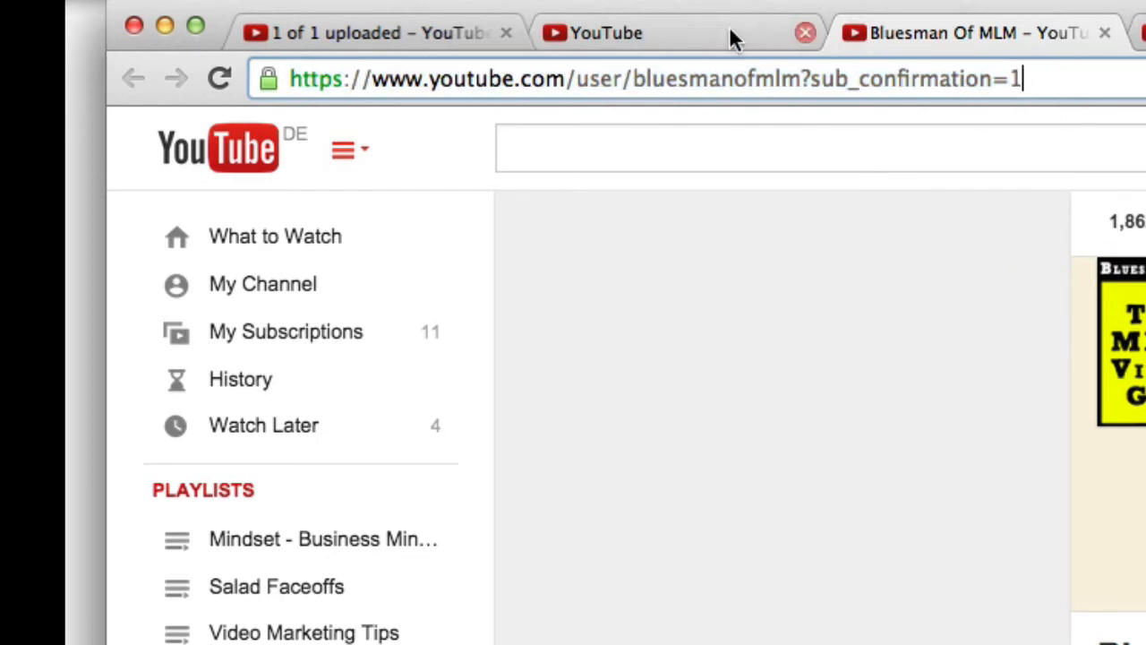
click(670, 36)
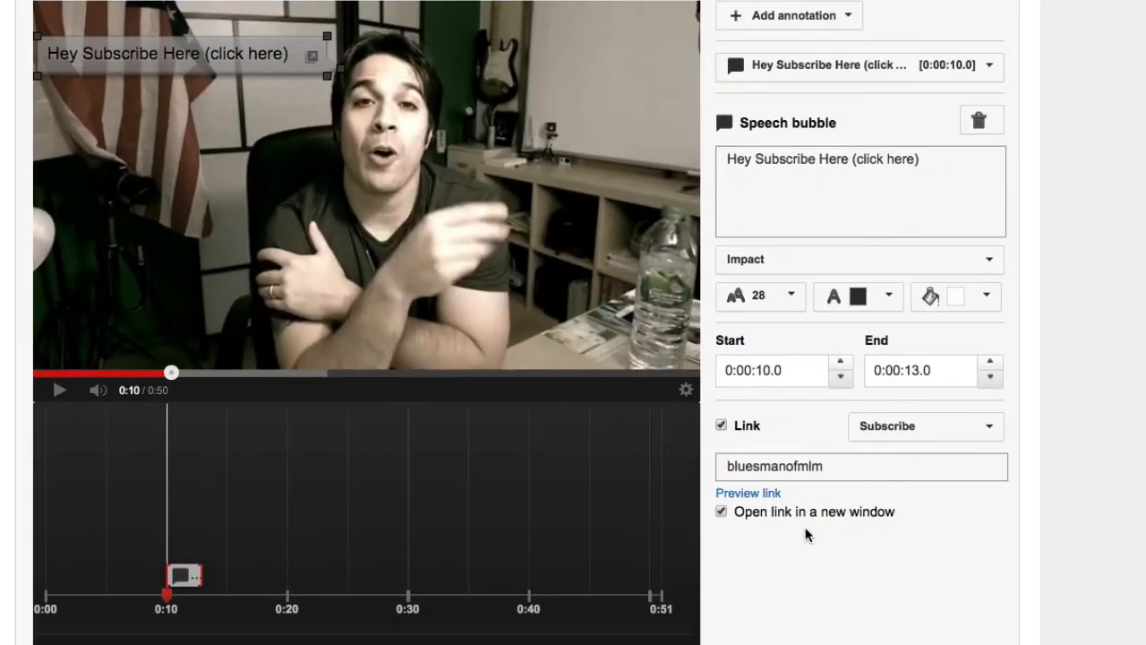
click(895, 434)
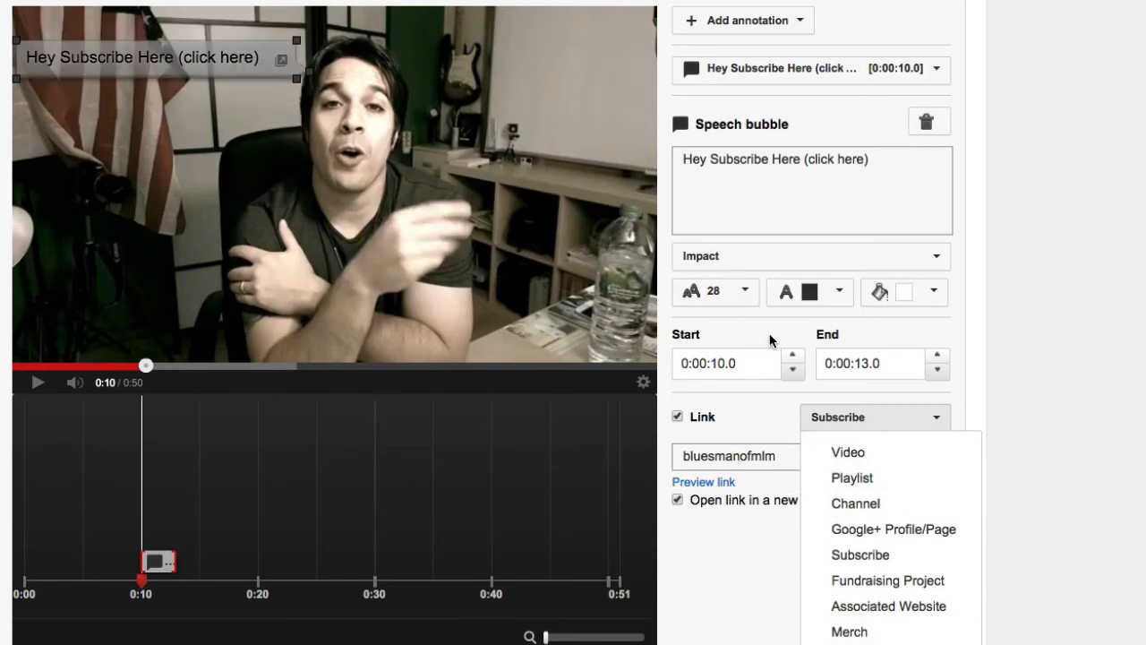
click(767, 614)
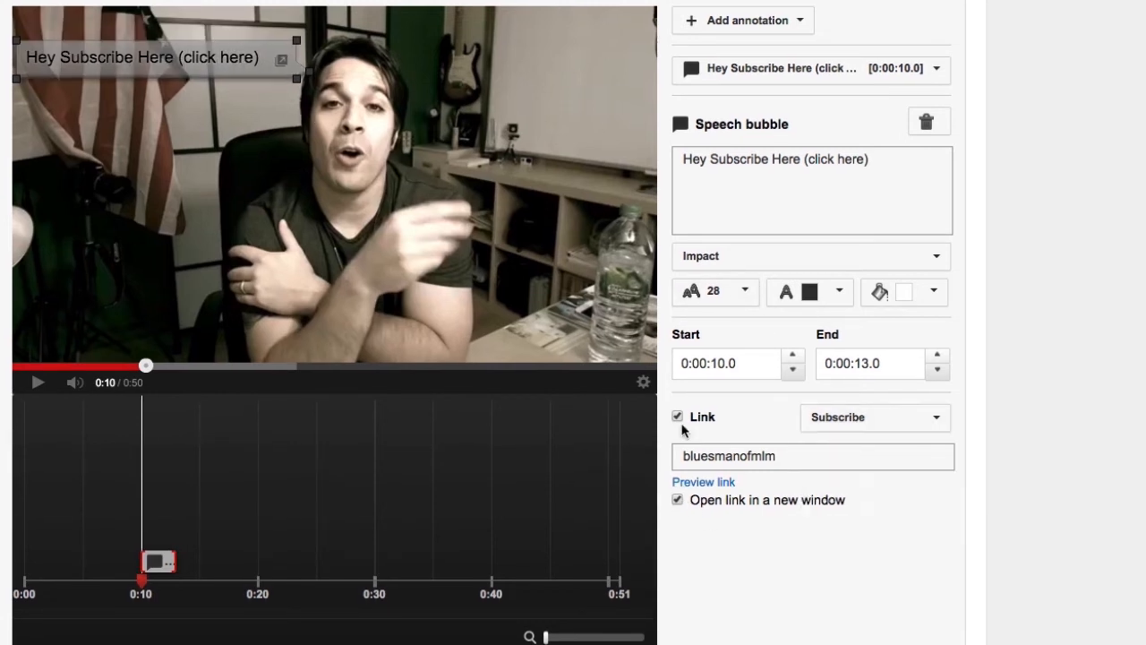
mouse_move(160, 51)
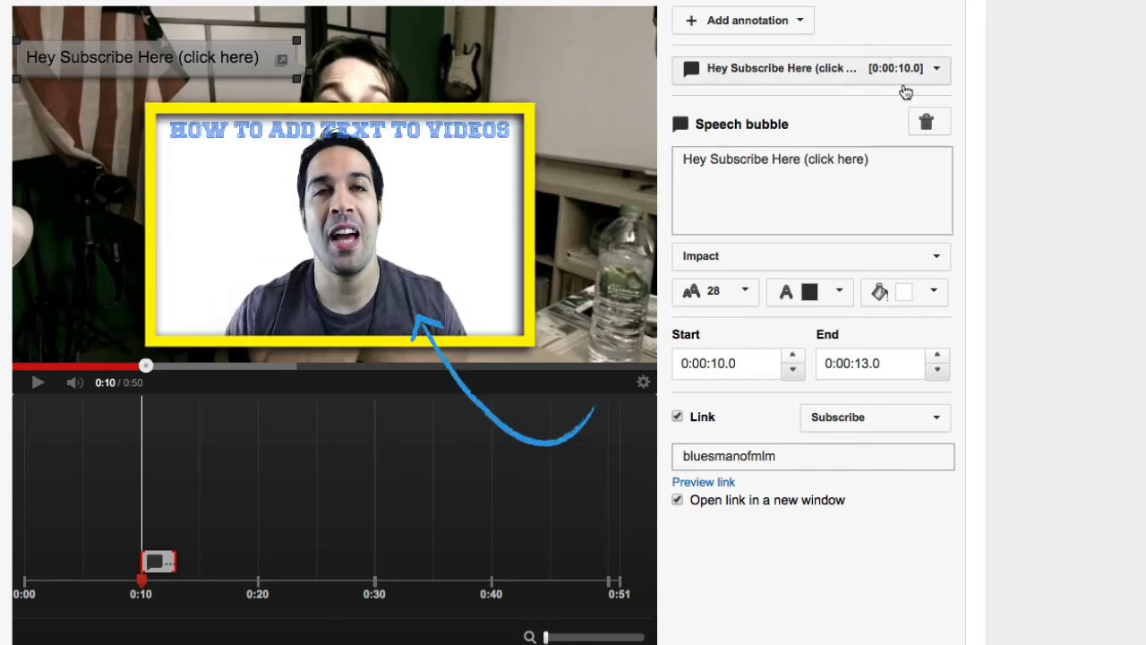
click(763, 69)
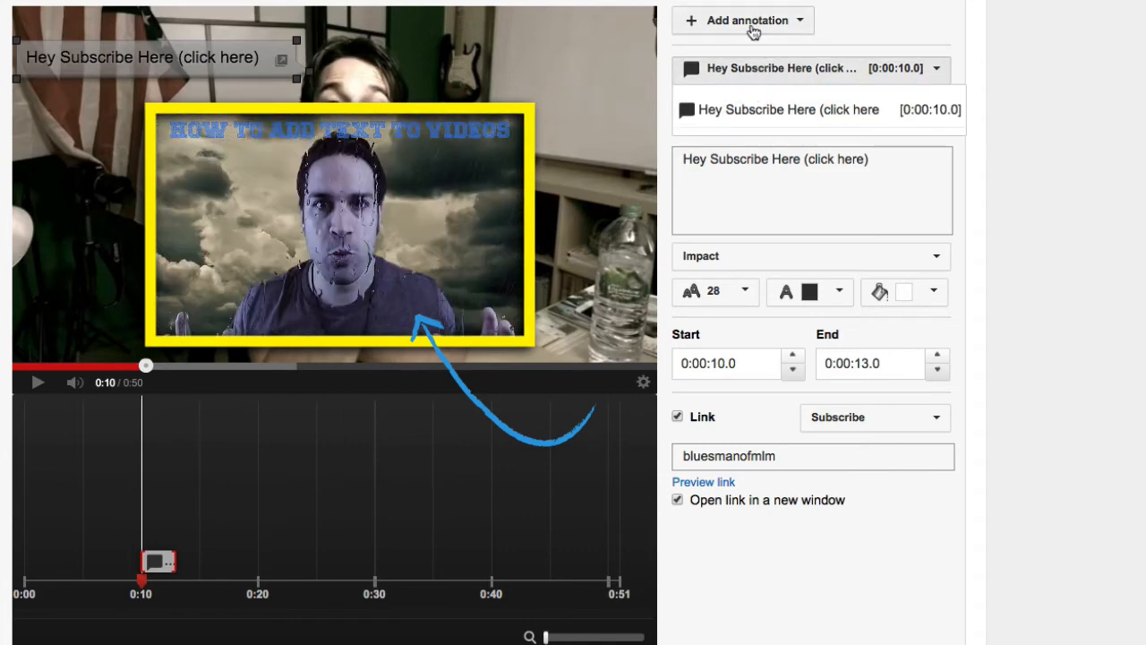
- Add a Note annotation and place it as a wide box across the lower part of the video frame
click(755, 21)
click(772, 75)
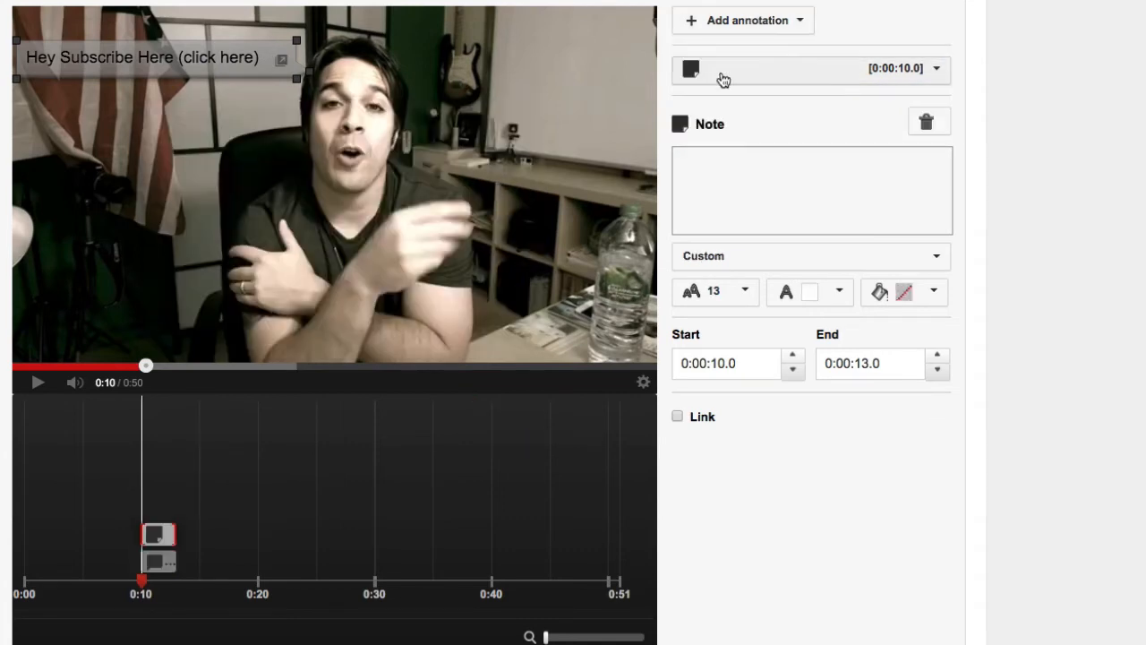
mouse_move(177, 46)
mouse_down()
mouse_move(176, 167)
mouse_move(252, 266)
mouse_move(570, 305)
mouse_move(597, 296)
mouse_up()
drag(370, 287, 385, 331)
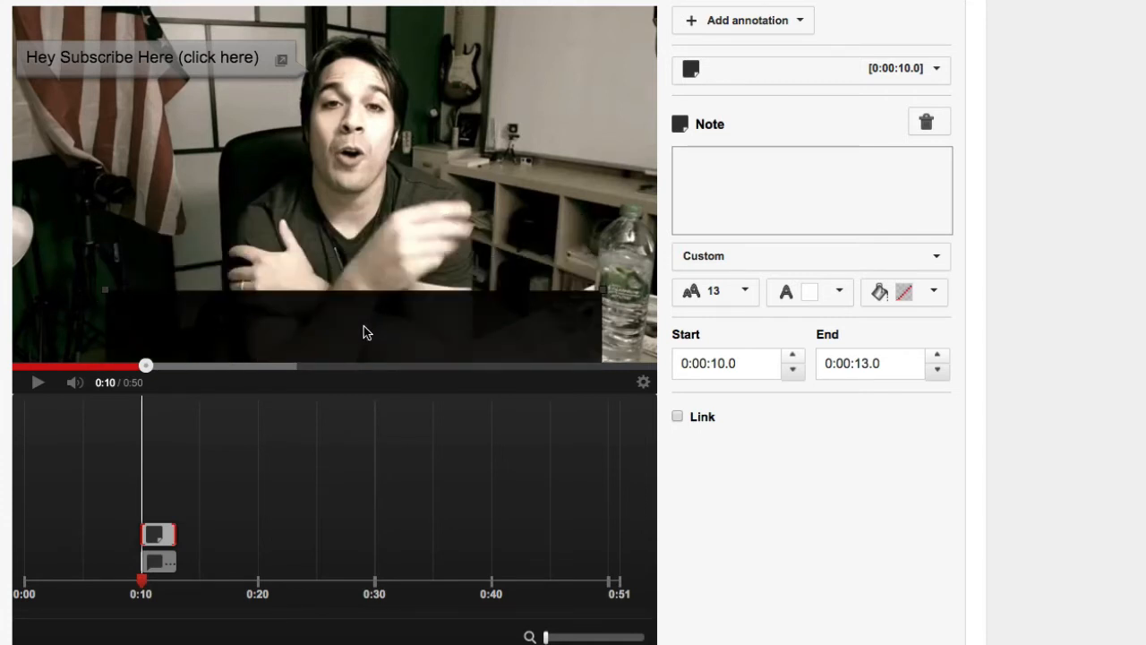
- Enter "THis is a test" as the note's text and set its font style to Impact
click(735, 193)
text(THis is a test)
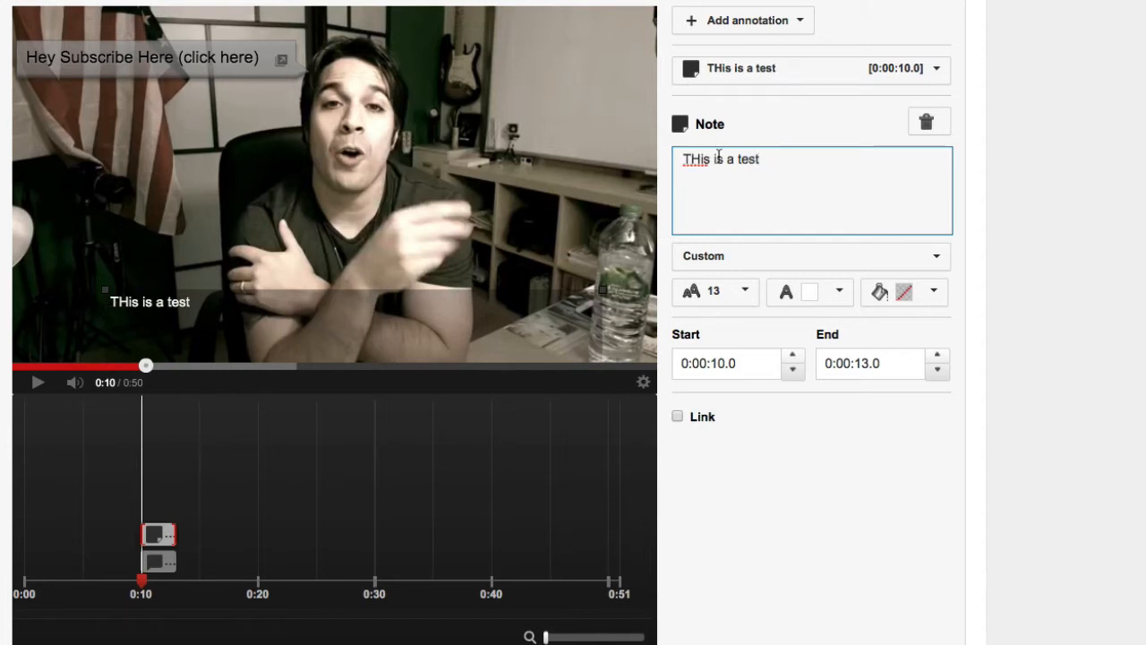
click(727, 257)
click(748, 316)
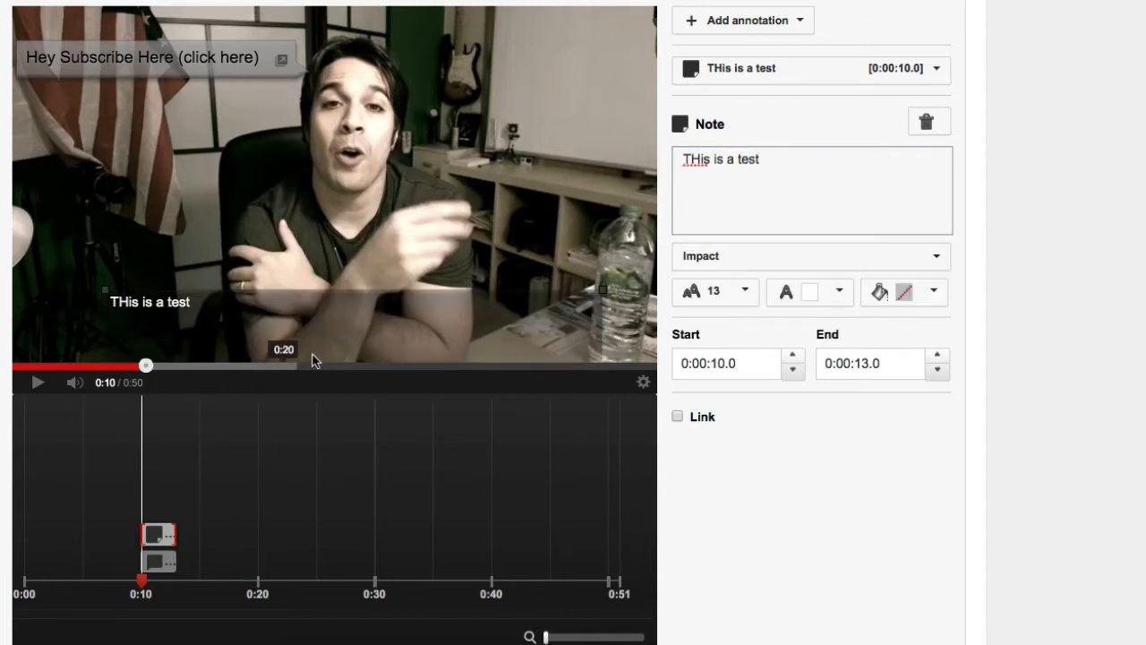
- Set the note's font size to 28 with a light yellow background and enable its link option
click(744, 291)
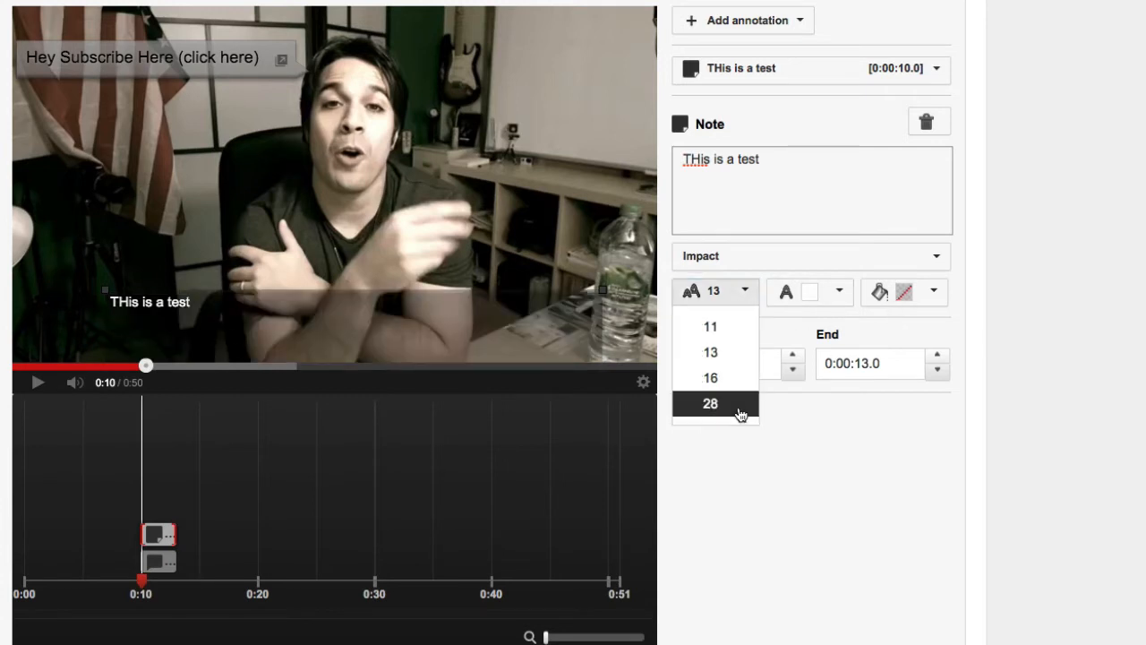
click(742, 409)
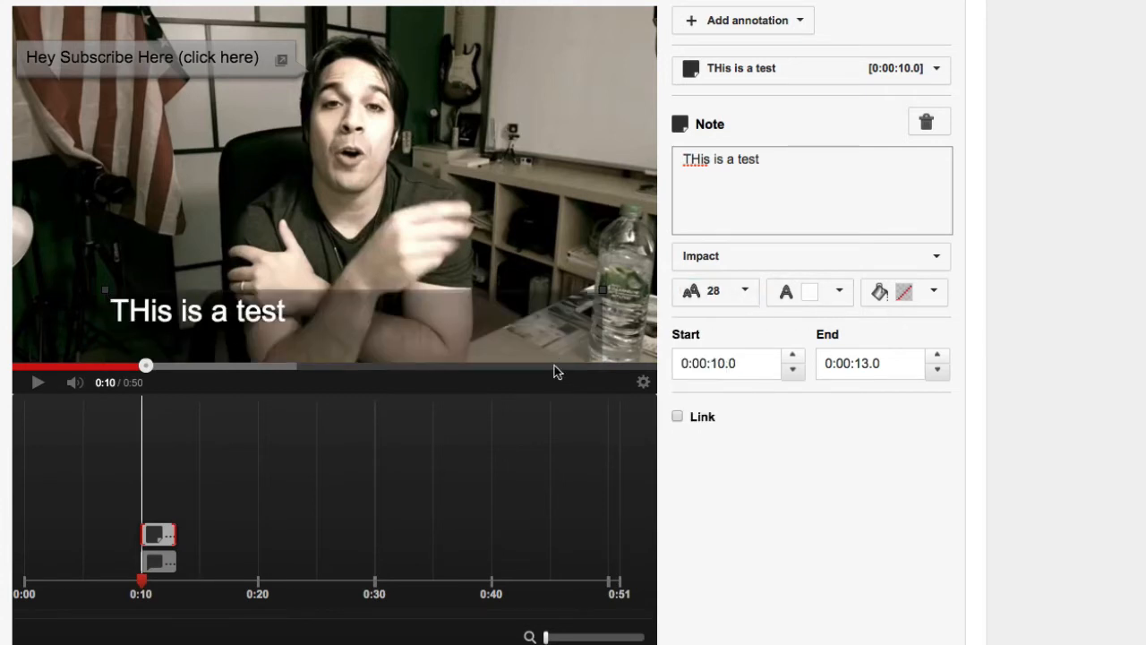
click(934, 293)
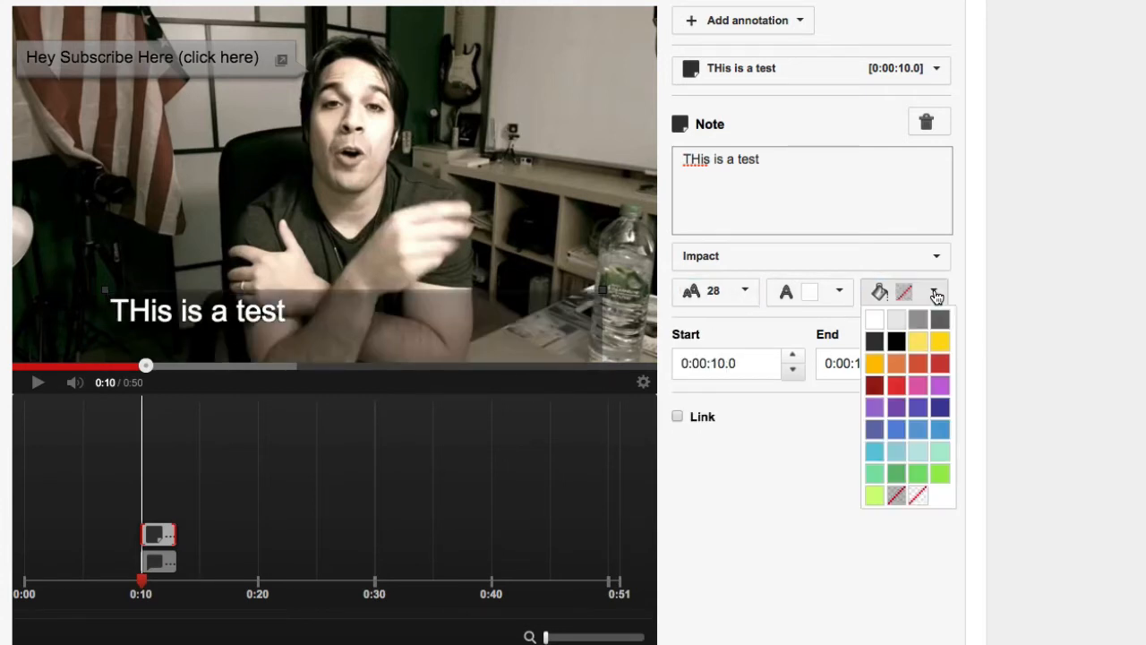
click(919, 343)
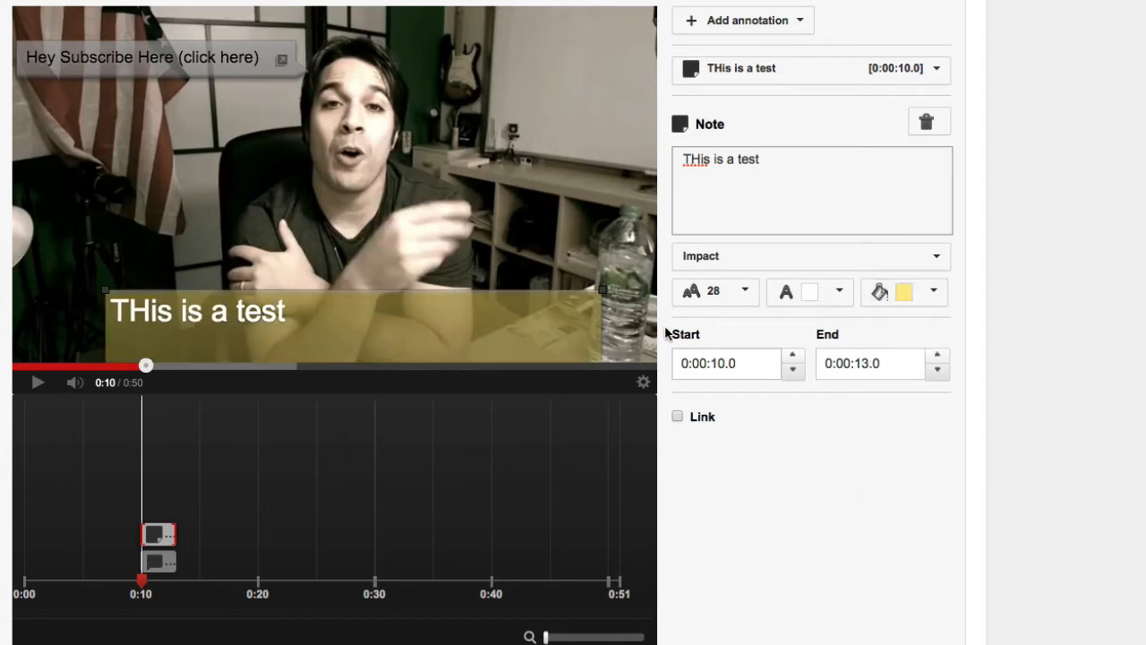
click(679, 418)
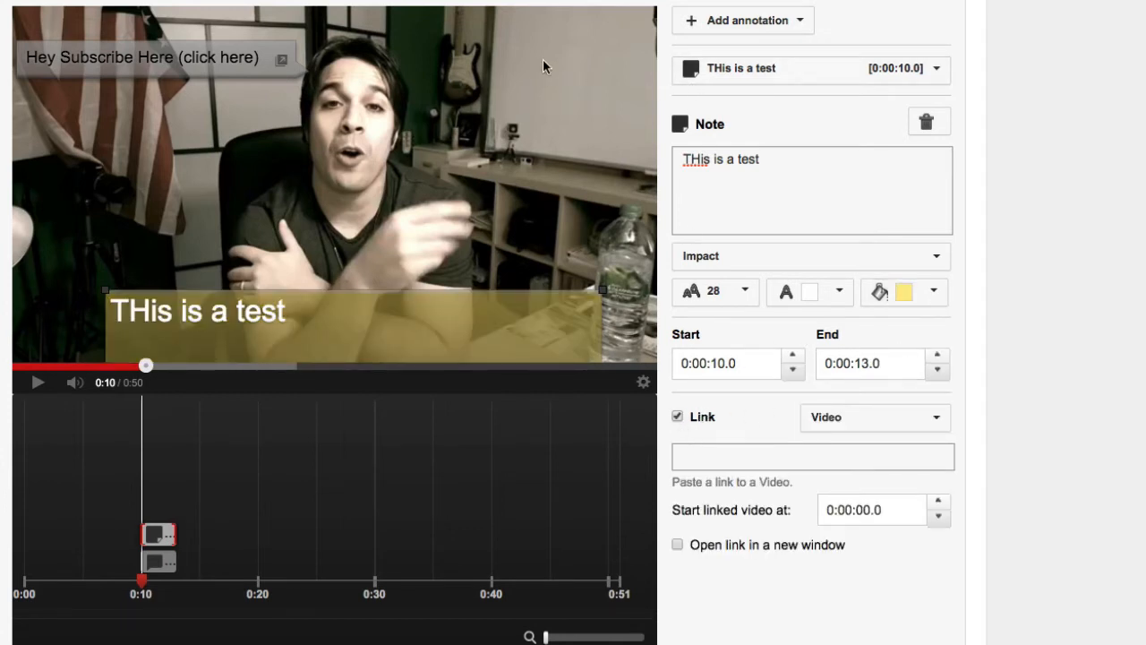
- Add a Title annotation with the text "This is a test"
click(723, 20)
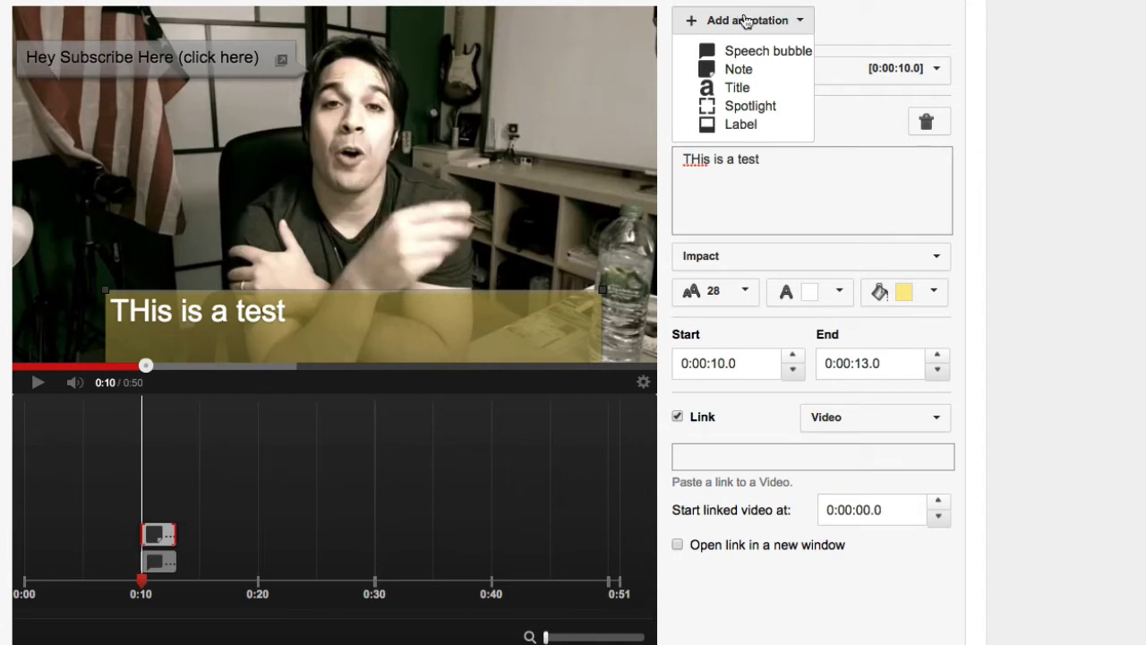
click(750, 87)
click(698, 195)
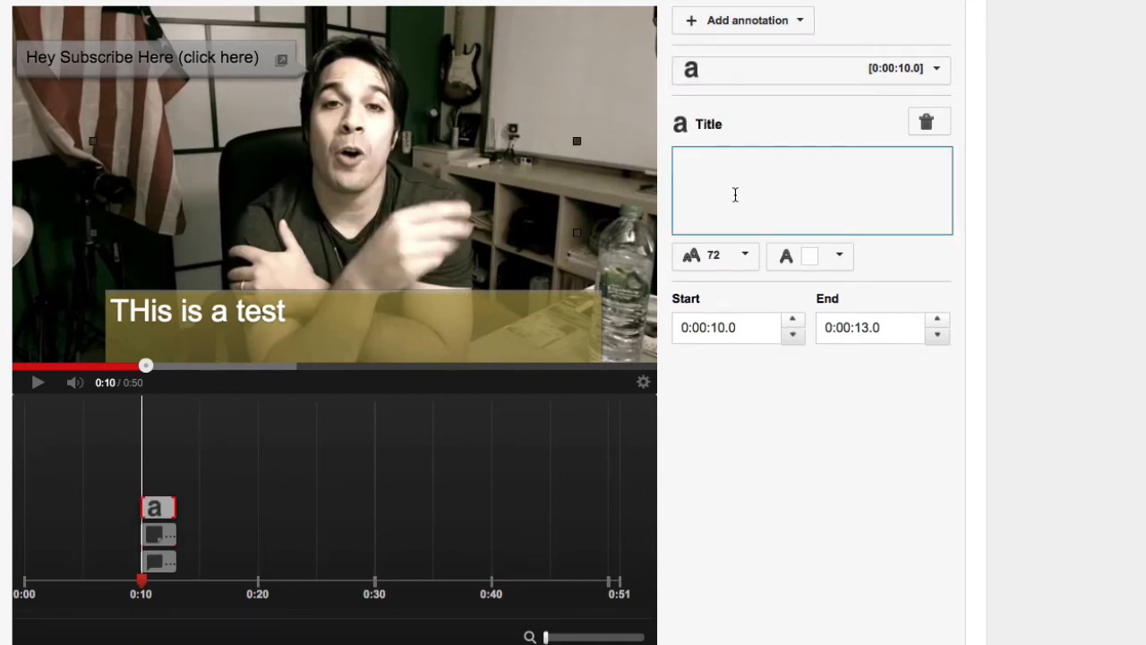
text(This is a test)
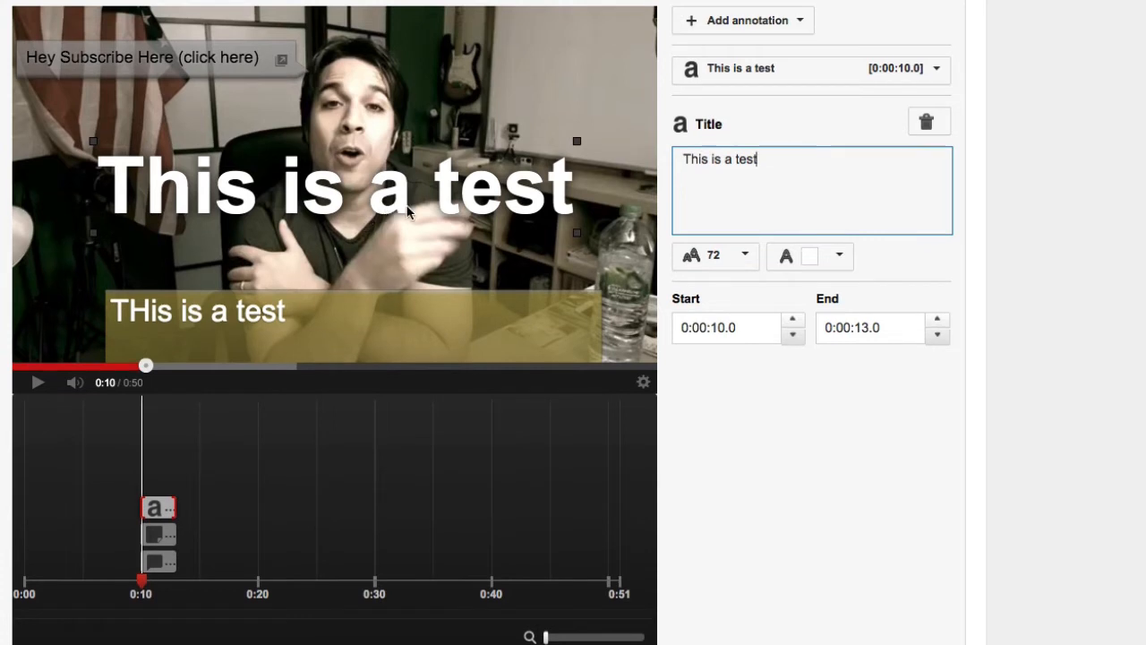
- Set the title's font size to 48 and fit its box into the upper-right area of the video frame
click(745, 256)
click(710, 292)
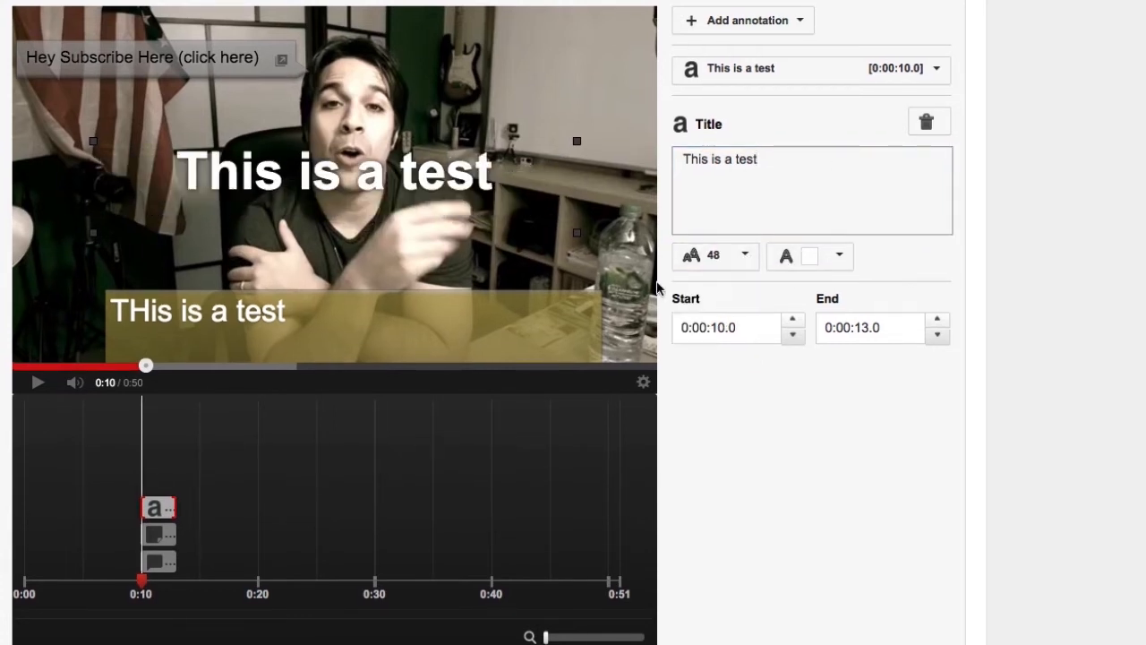
mouse_move(262, 175)
mouse_down()
mouse_move(342, 55)
mouse_move(277, 48)
mouse_move(247, 91)
mouse_up()
mouse_move(562, 149)
mouse_down()
mouse_move(446, 107)
mouse_move(253, 77)
mouse_move(556, 30)
mouse_move(566, 40)
mouse_move(543, 43)
mouse_up()
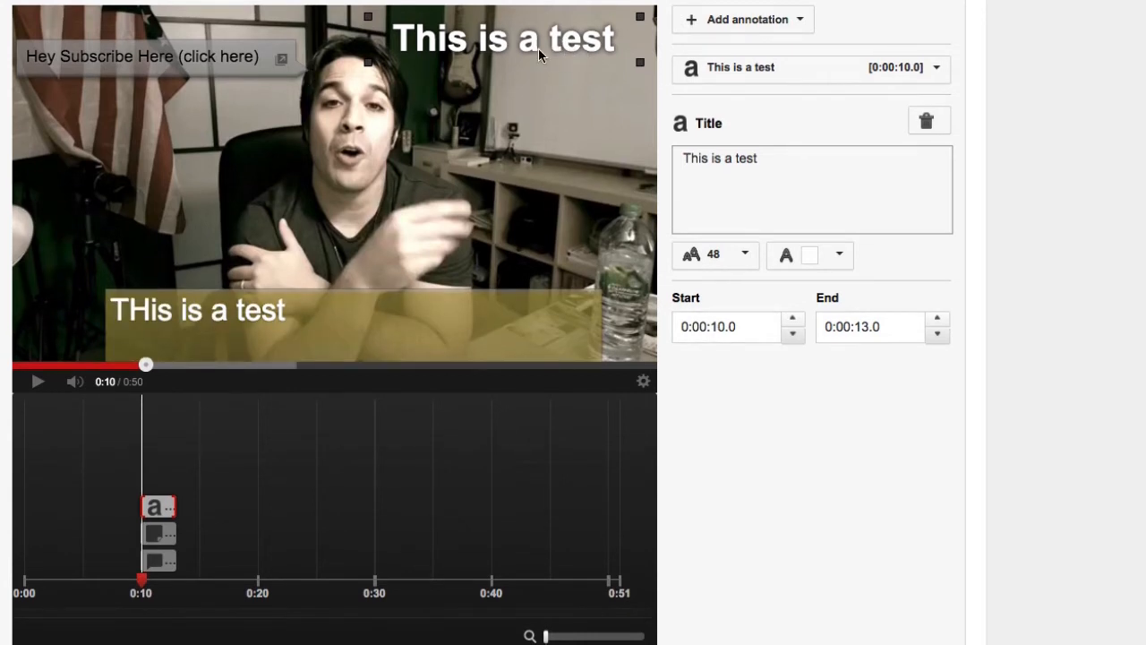
mouse_move(538, 49)
mouse_down()
mouse_move(148, 49)
mouse_move(489, 50)
mouse_up()
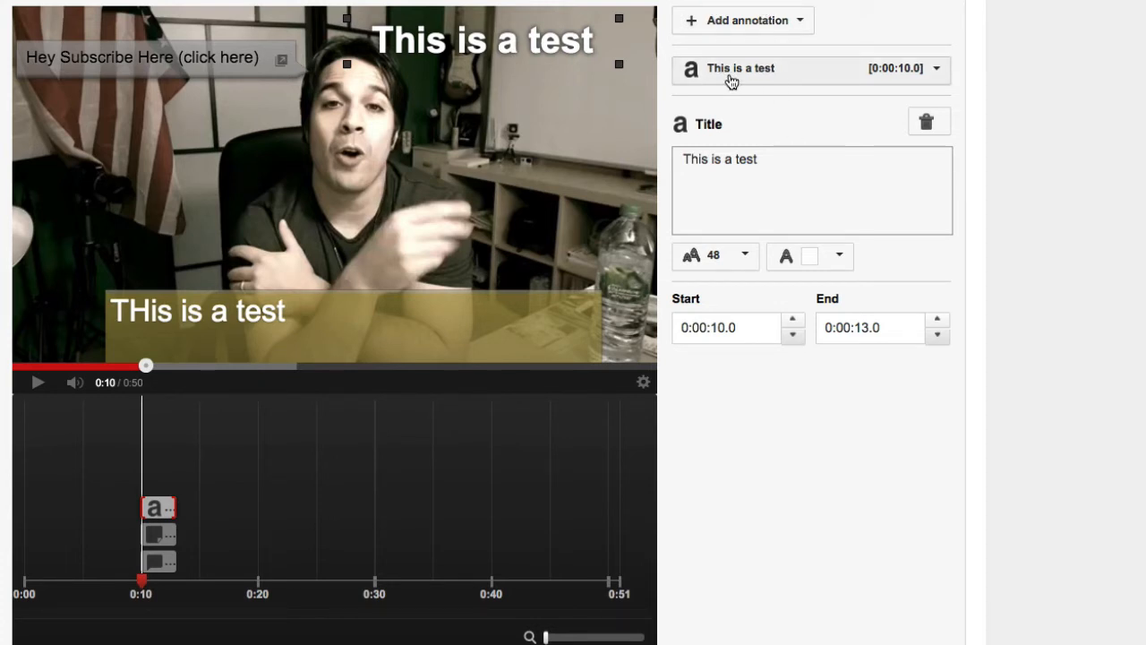
click(775, 80)
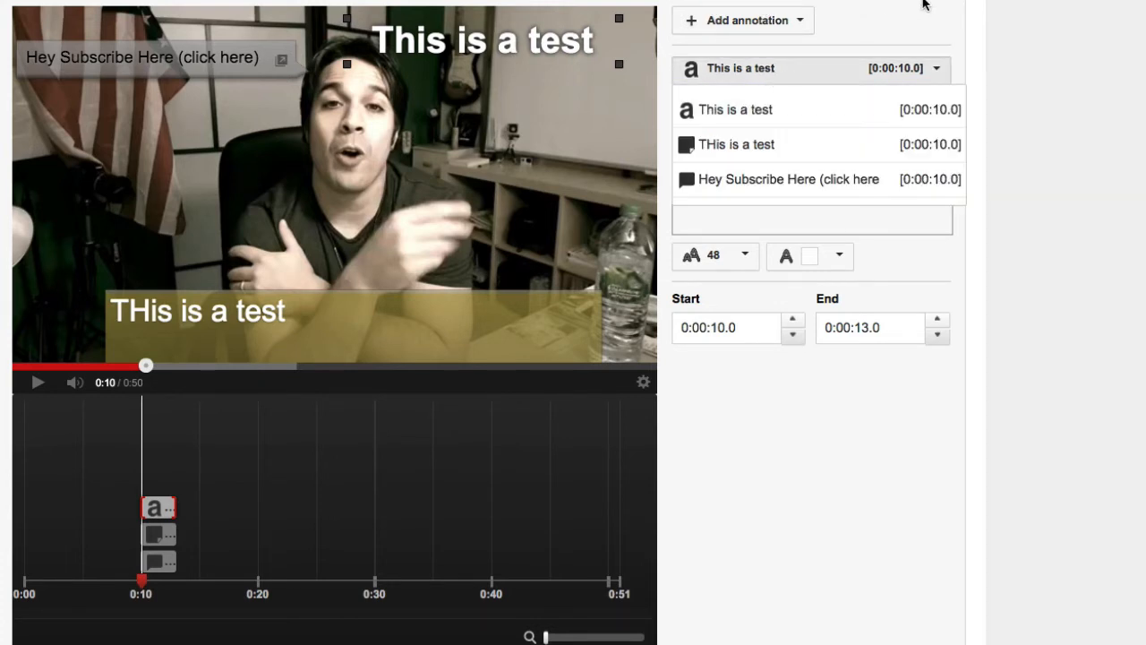
- Add a Spotlight annotation and resize its box to surround the water bottle in the video frame
click(795, 19)
click(756, 106)
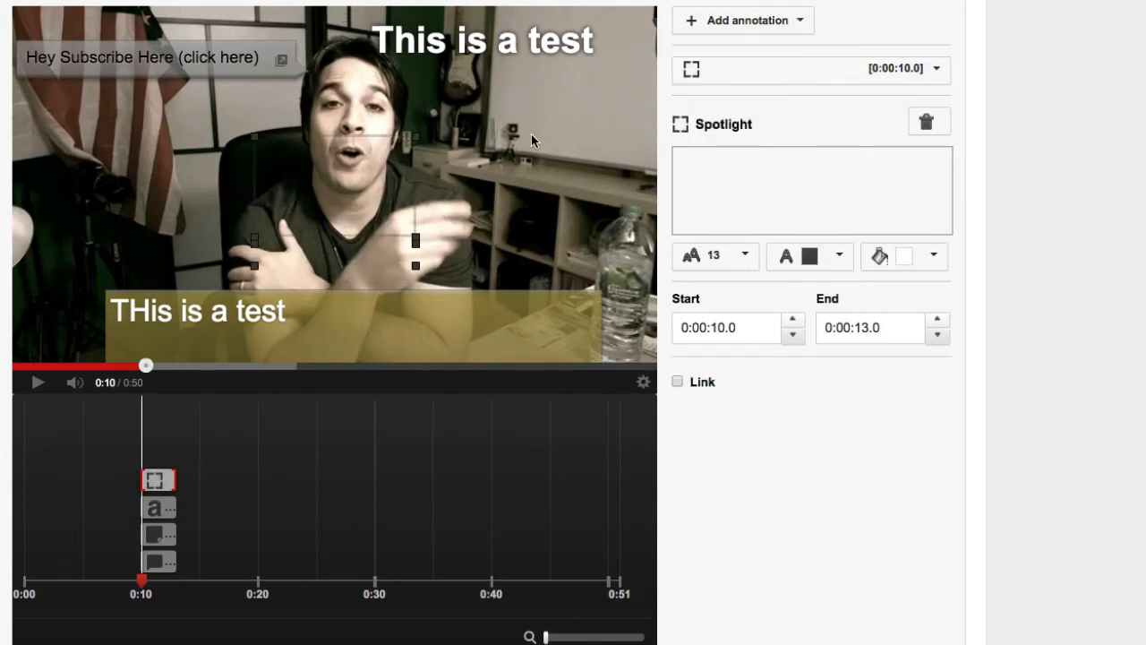
drag(262, 175, 360, 139)
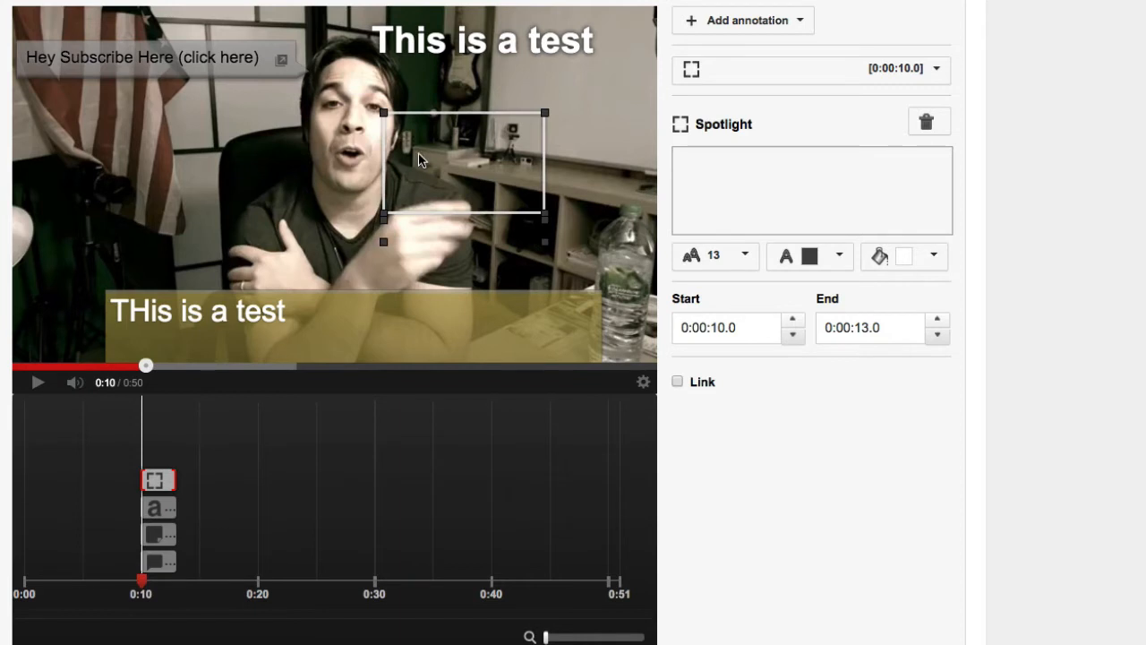
mouse_move(419, 159)
mouse_down()
mouse_move(419, 209)
mouse_move(482, 176)
mouse_up()
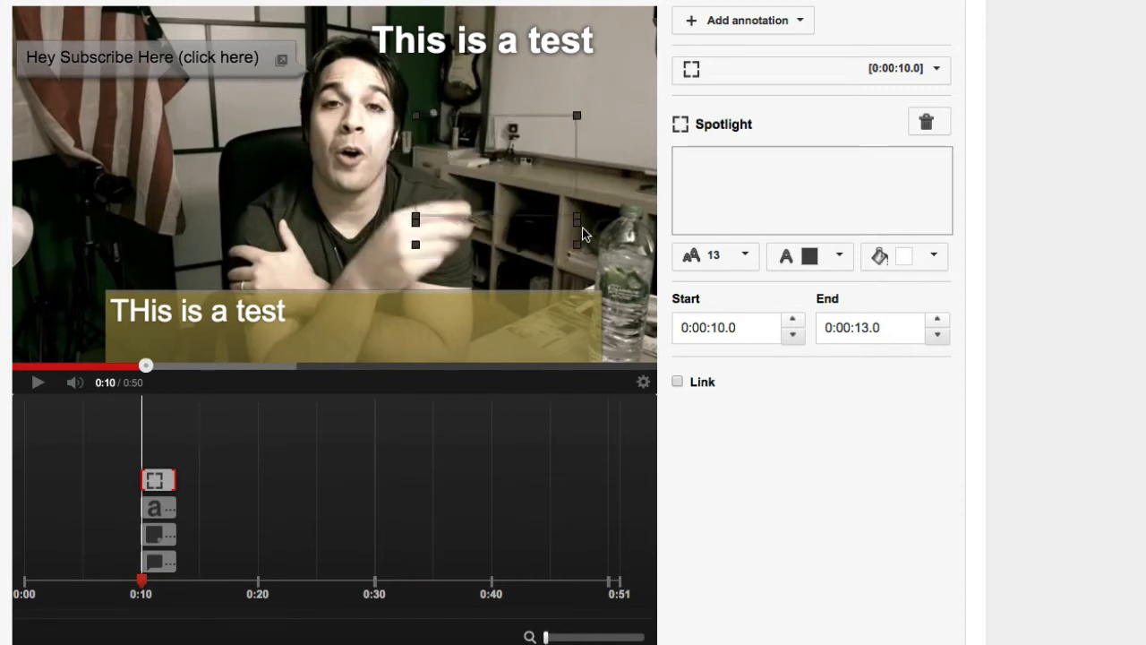
drag(576, 217, 503, 261)
drag(464, 203, 614, 284)
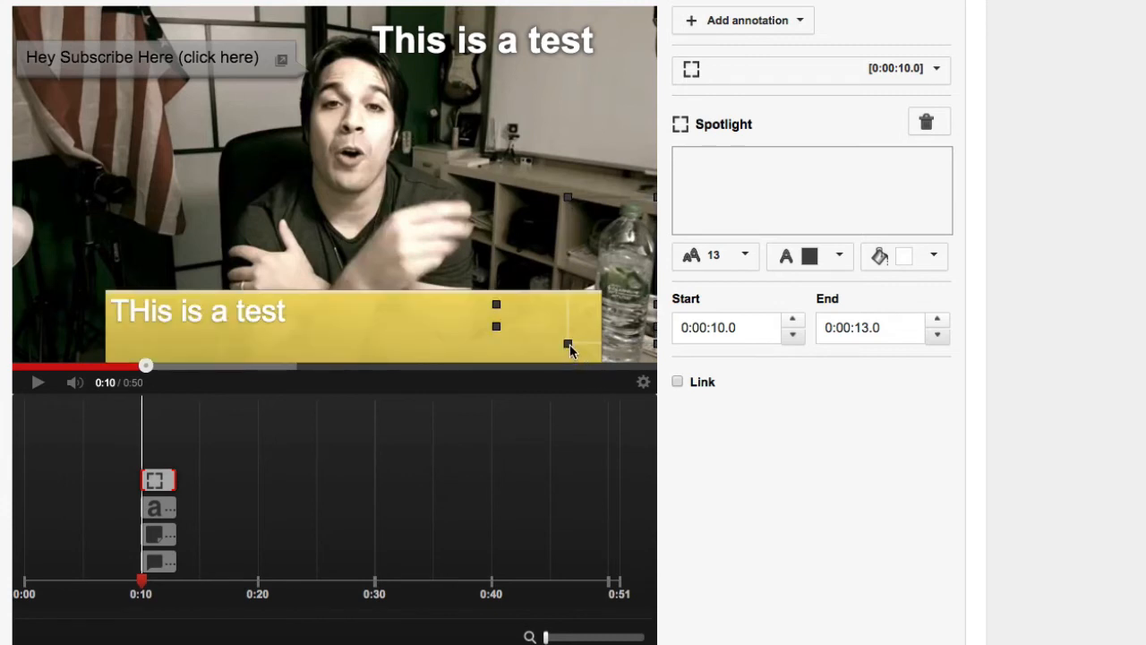
drag(570, 344, 566, 372)
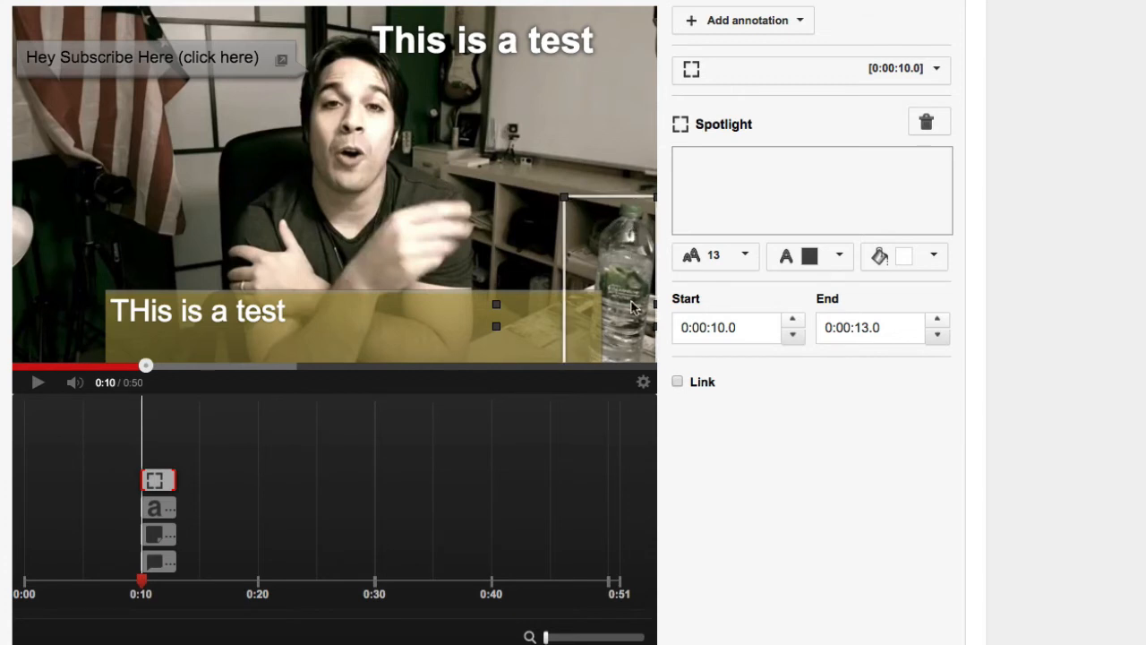
- Enter "click my water bottle" as the spotlight's text and fit the text box over the base of the bottle
click(678, 381)
click(773, 421)
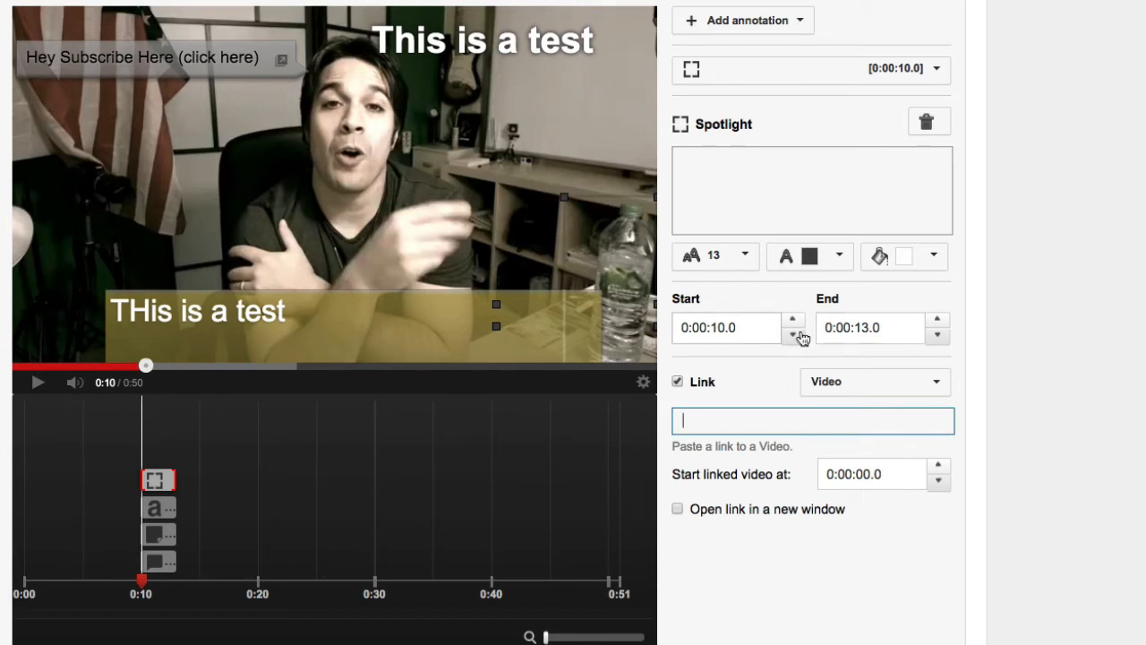
click(786, 197)
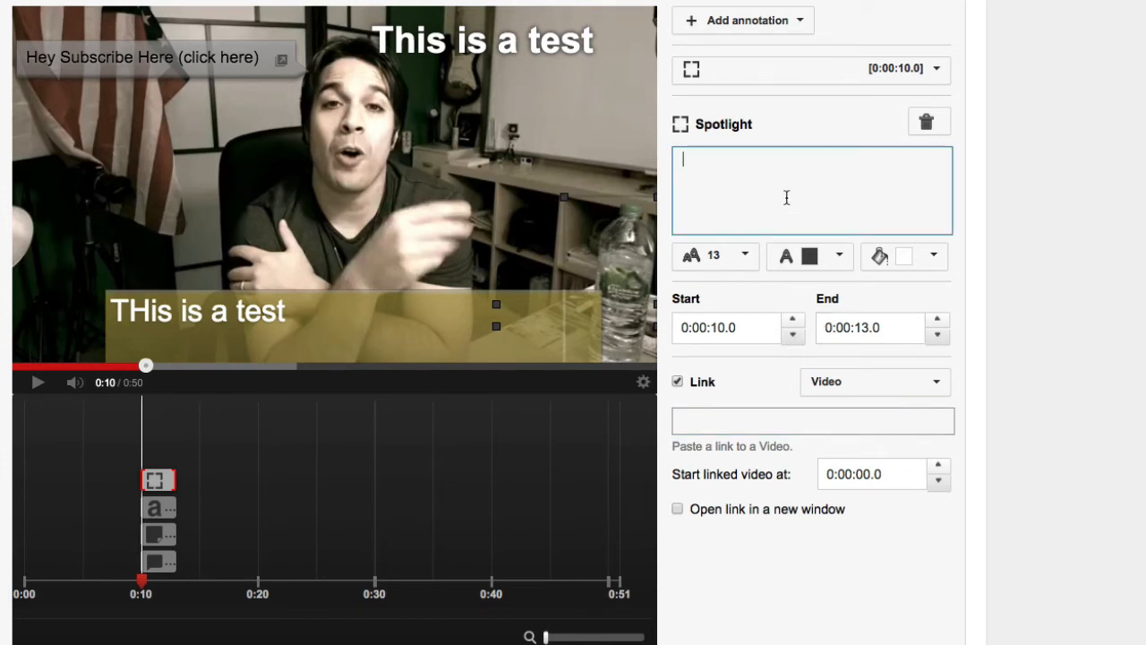
text(test)
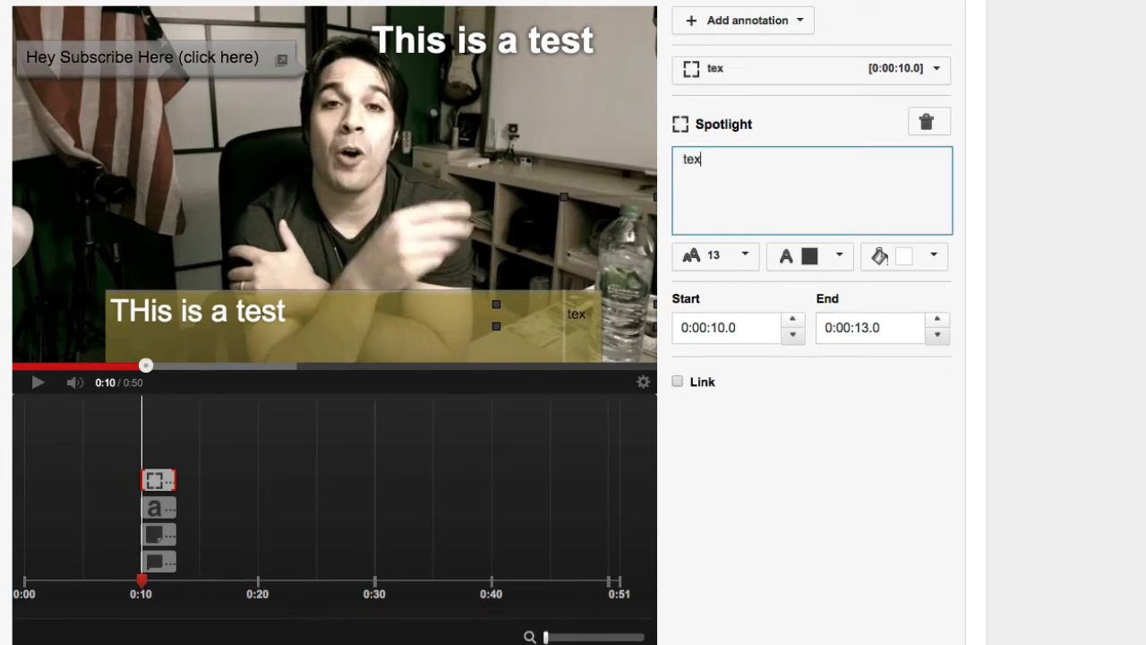
key(BackSpace)
key(BackSpace)
key(BackSpace)
text(click my w)
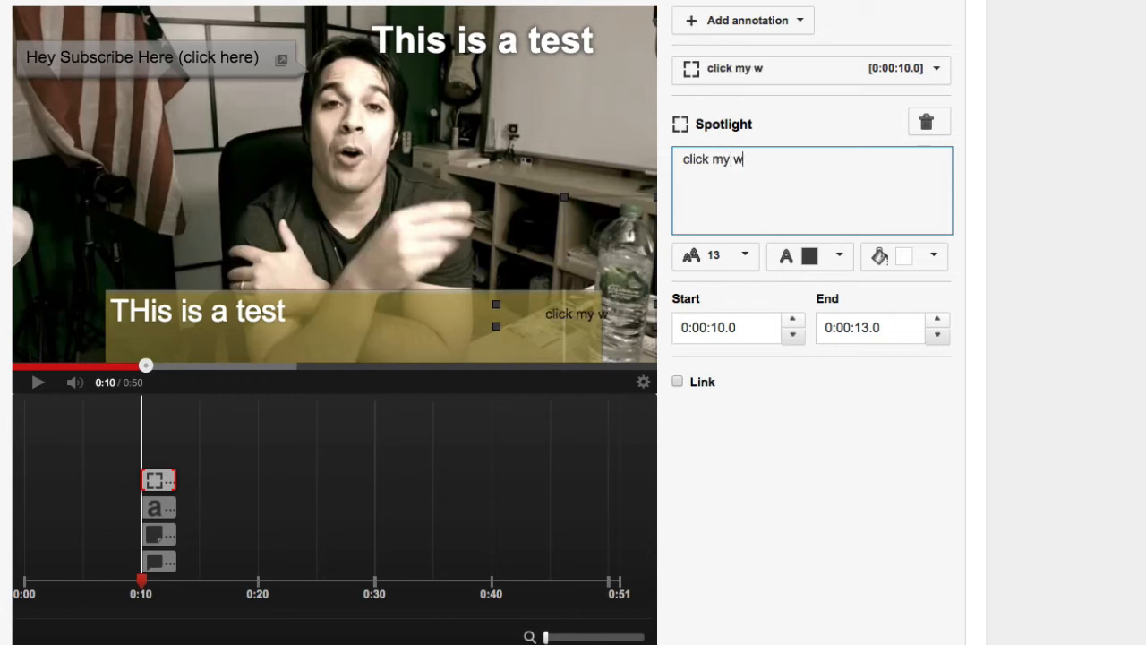
text(ater bottle)
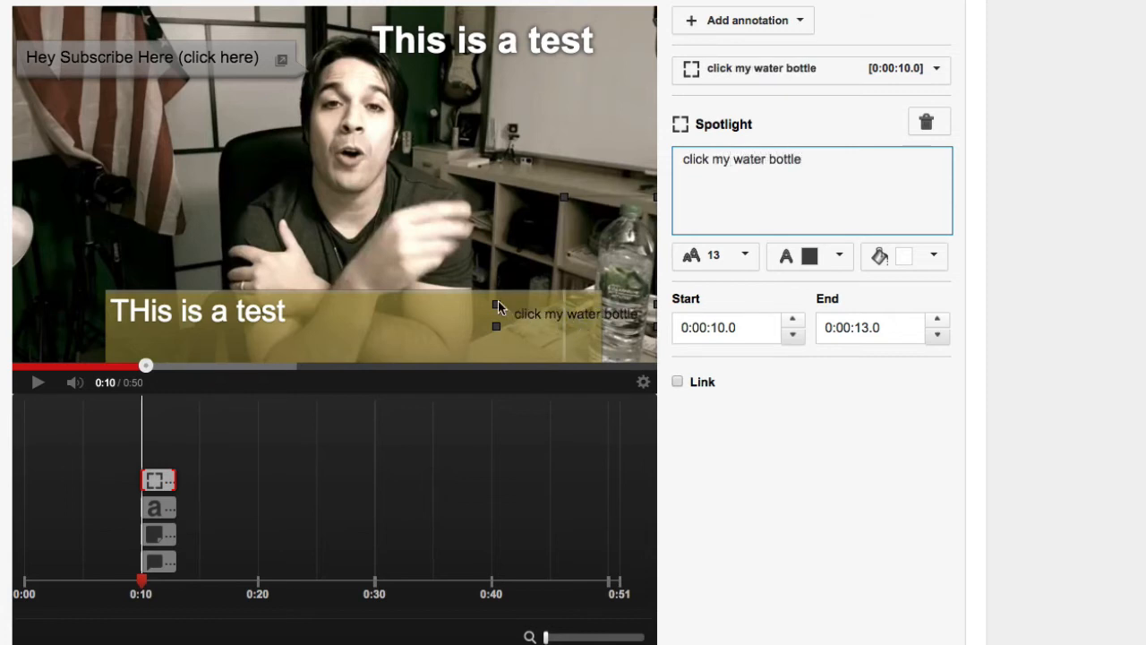
drag(497, 301, 618, 351)
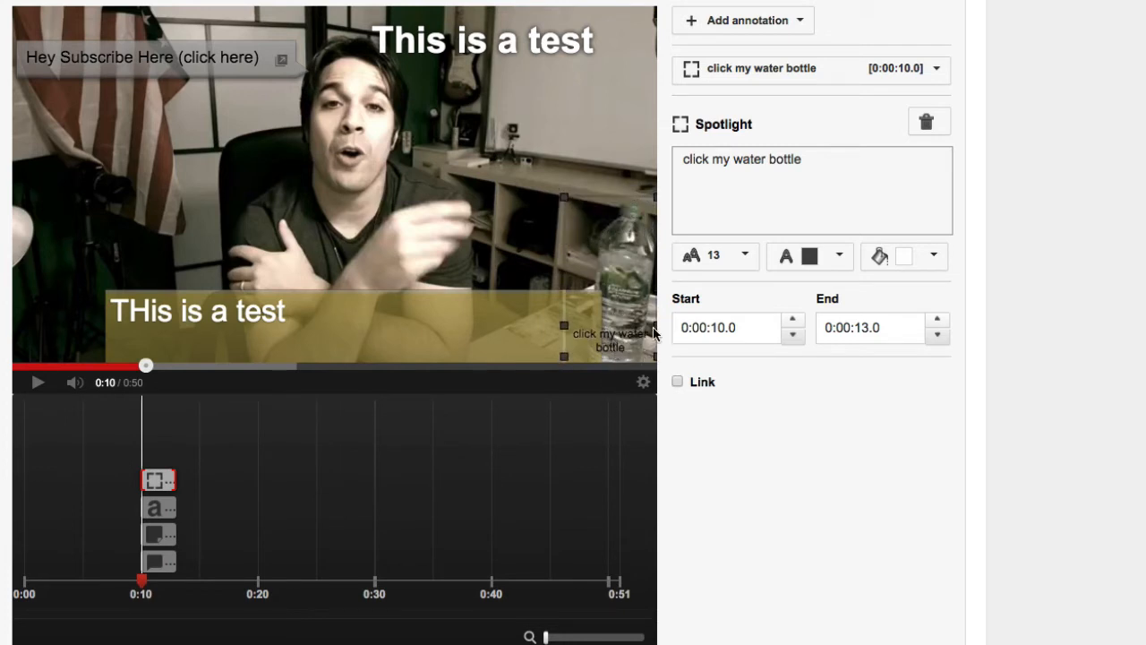
- Enable the spotlight's link and examine the available link types, font sizes and text colours
click(677, 382)
click(831, 384)
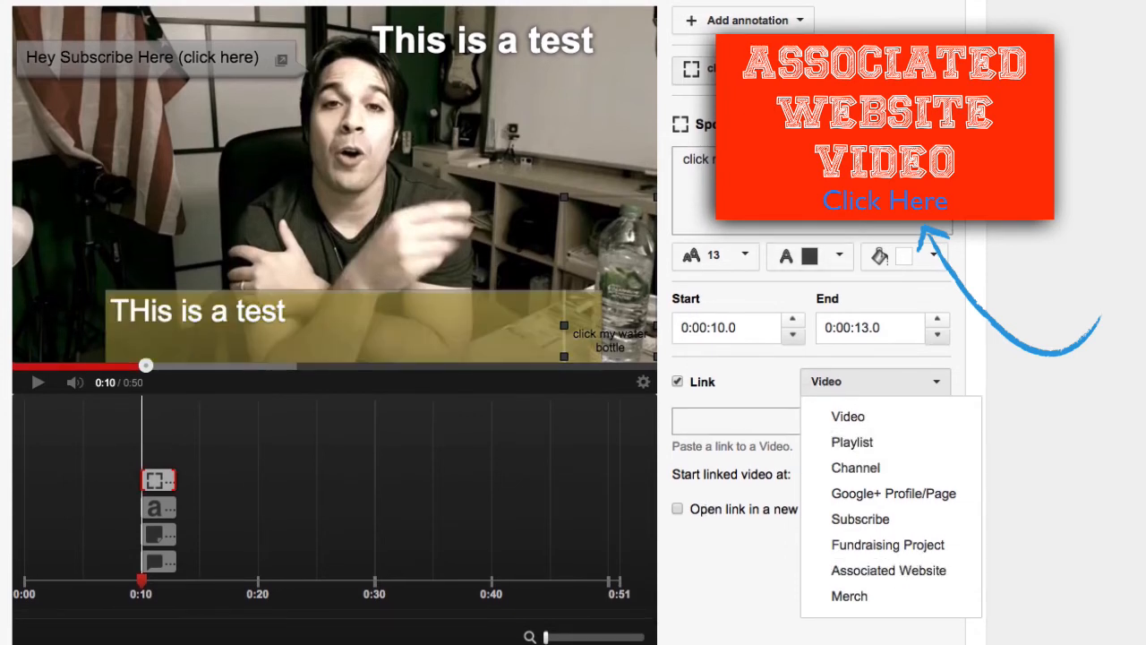
click(744, 263)
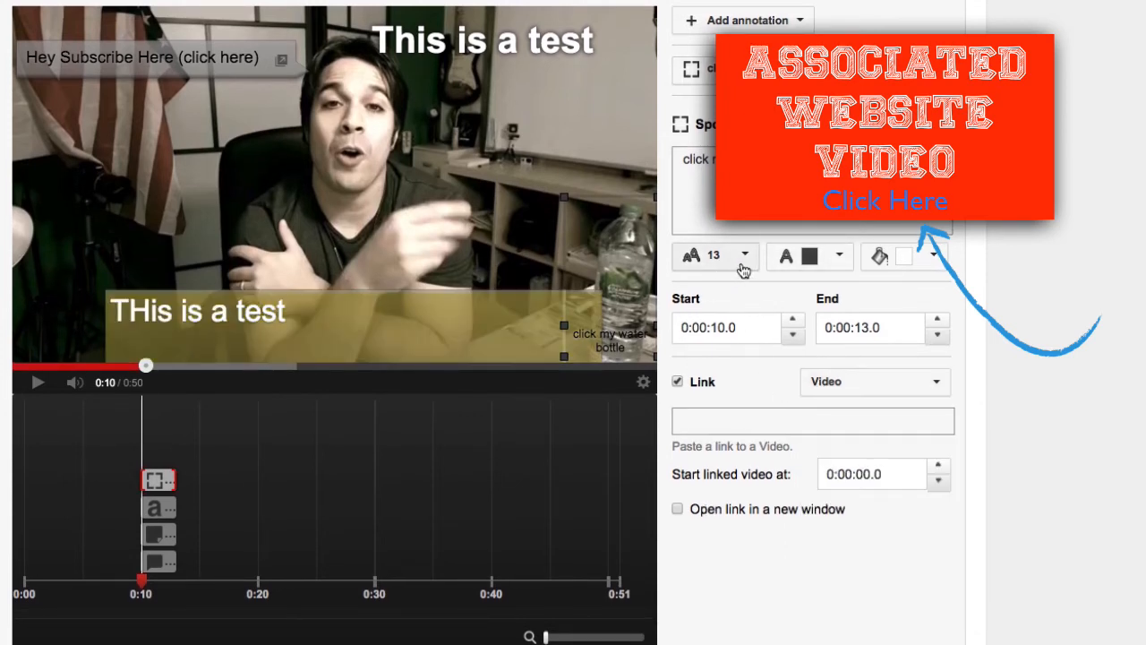
click(744, 260)
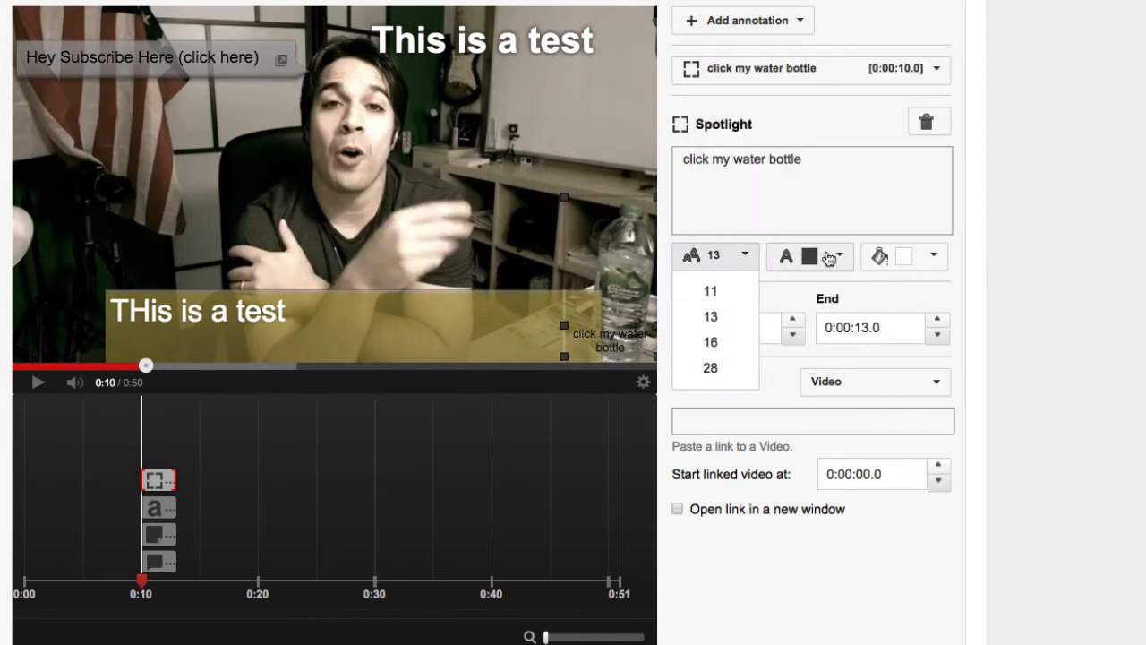
click(833, 258)
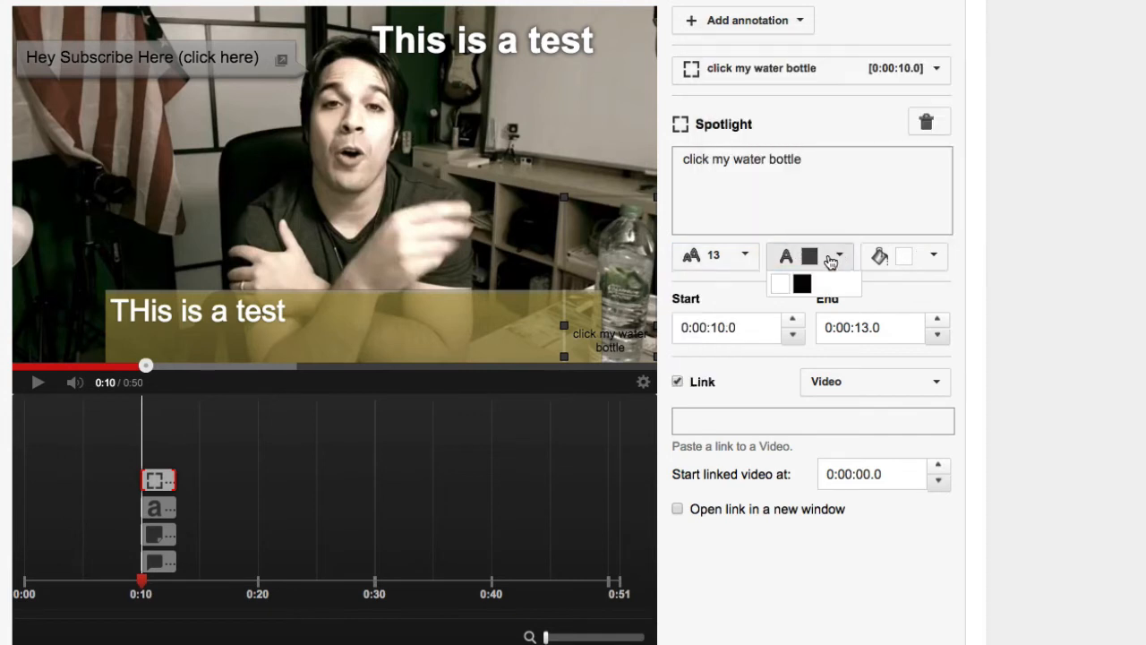
- Set the spotlight's background colour to light yellow after trying amber
click(933, 259)
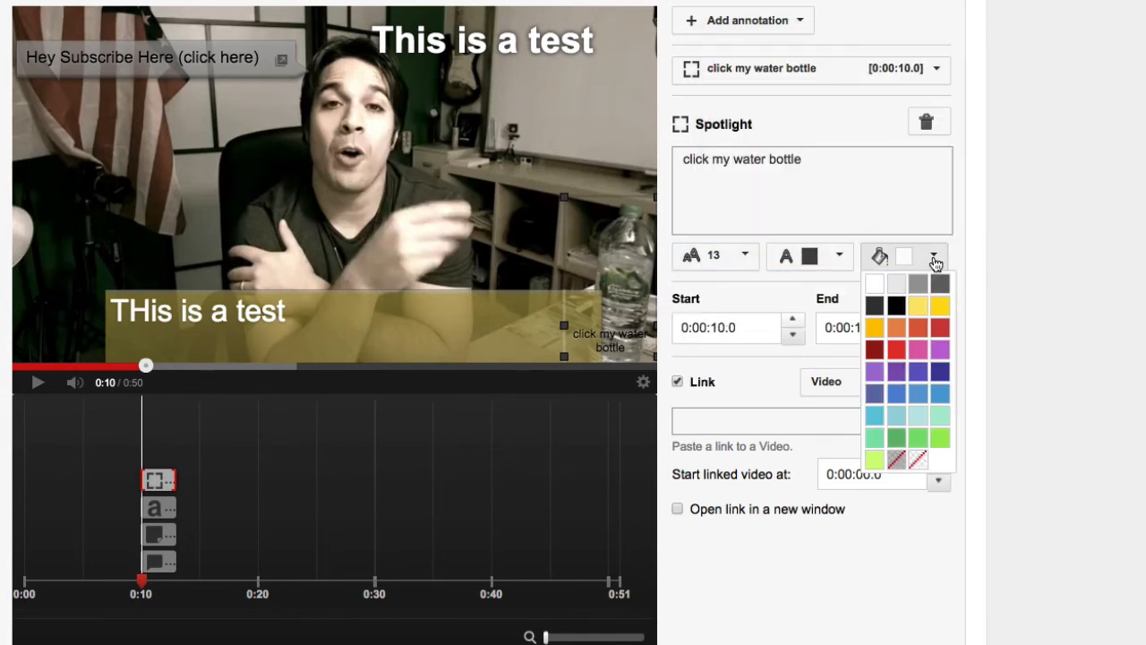
click(875, 329)
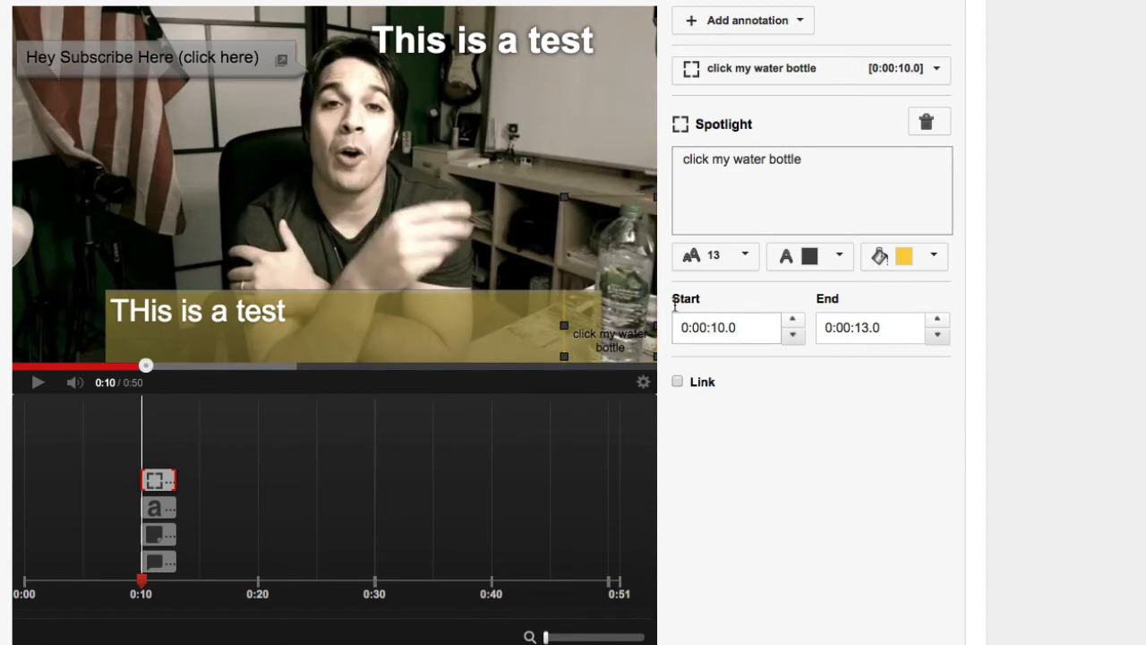
click(914, 257)
click(919, 308)
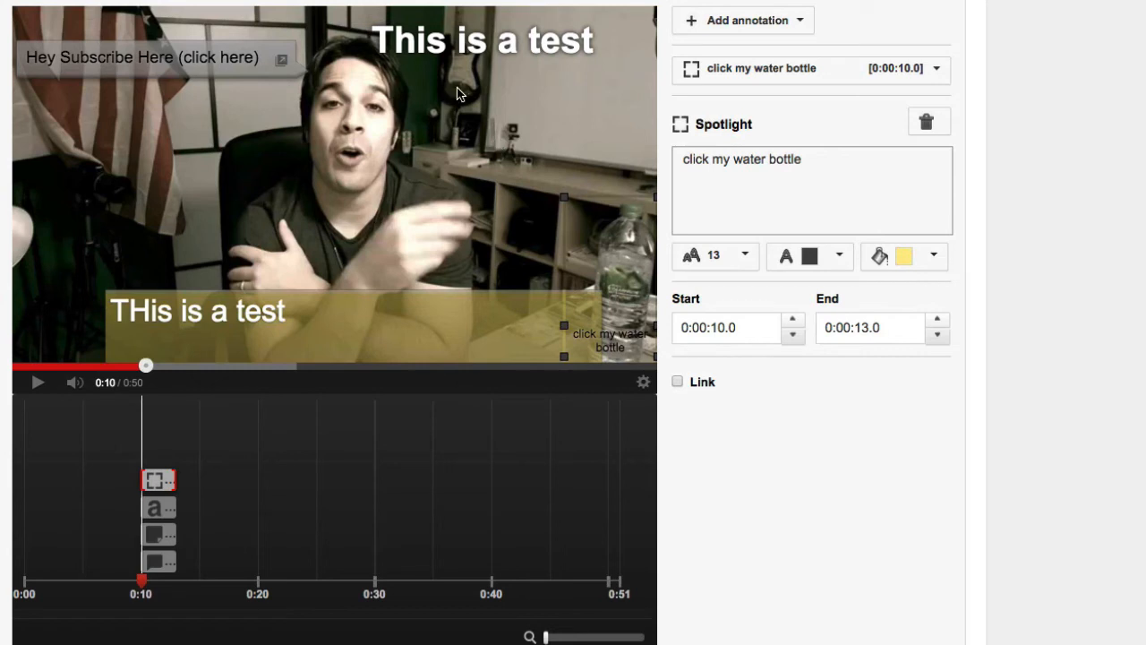
- Add a Label annotation with the text "This is a test" and enlarge its box to span from the flag to the speaker's face
click(776, 29)
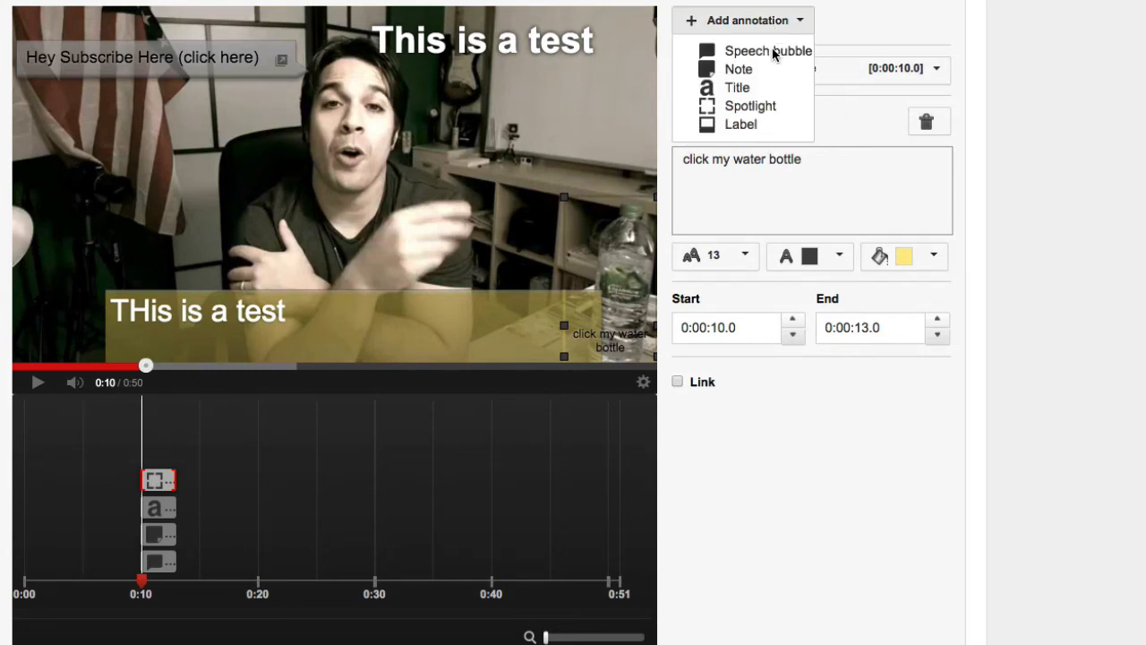
click(738, 129)
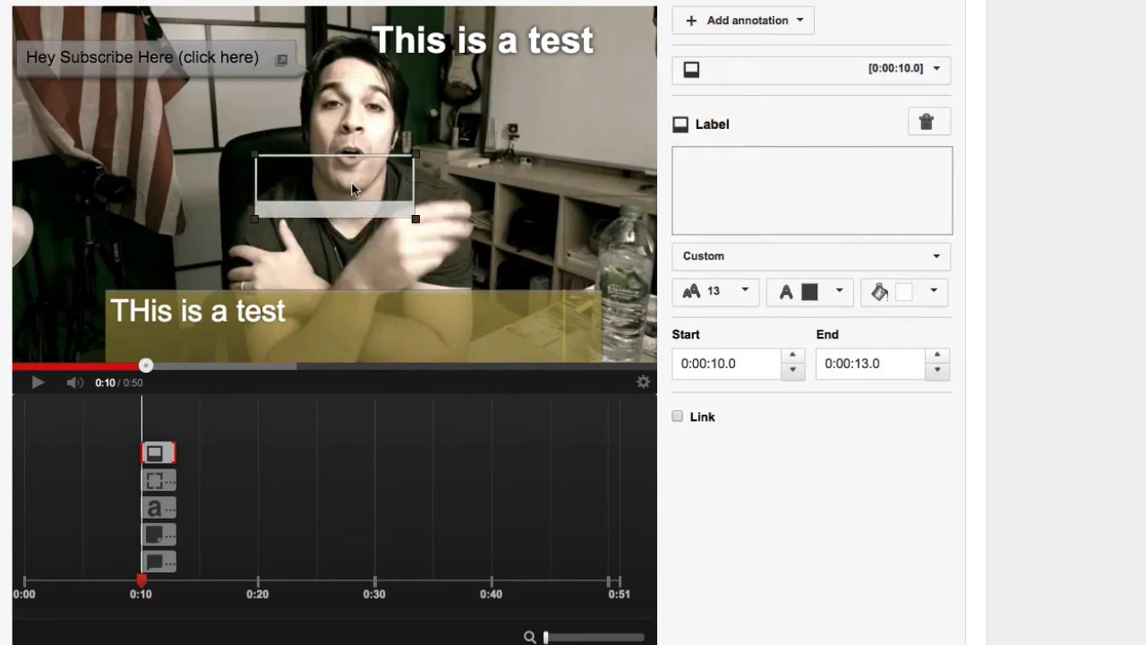
mouse_move(355, 185)
mouse_down()
mouse_move(272, 181)
mouse_move(146, 198)
mouse_move(153, 248)
mouse_move(115, 238)
mouse_move(152, 137)
mouse_up()
drag(217, 189, 405, 255)
click(773, 193)
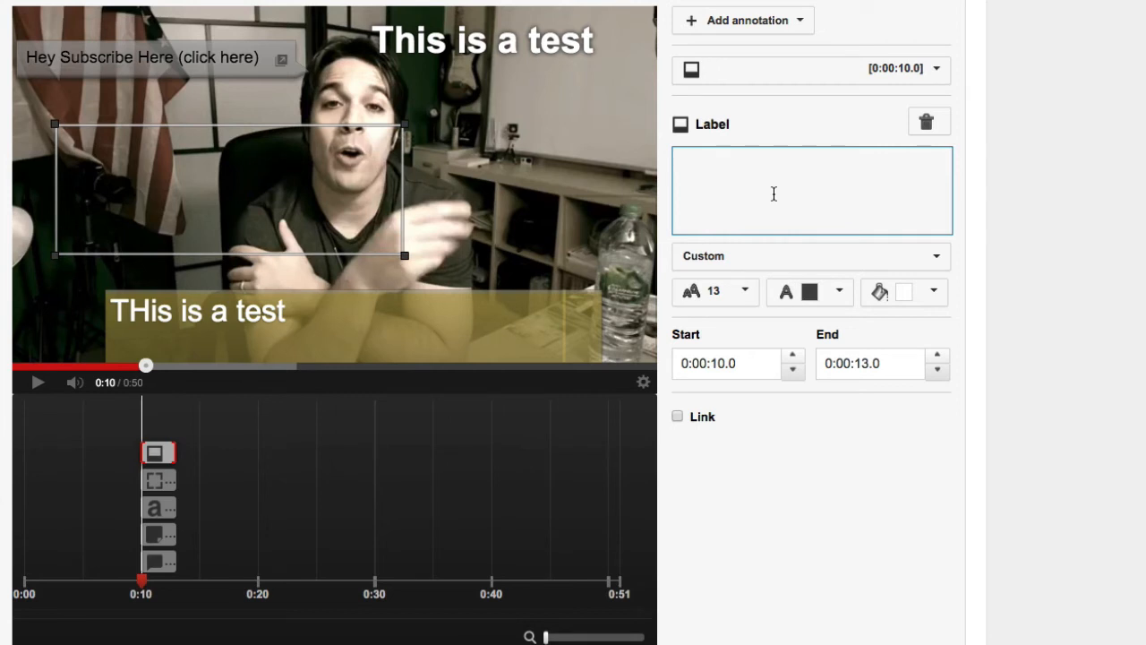
text(This is a test)
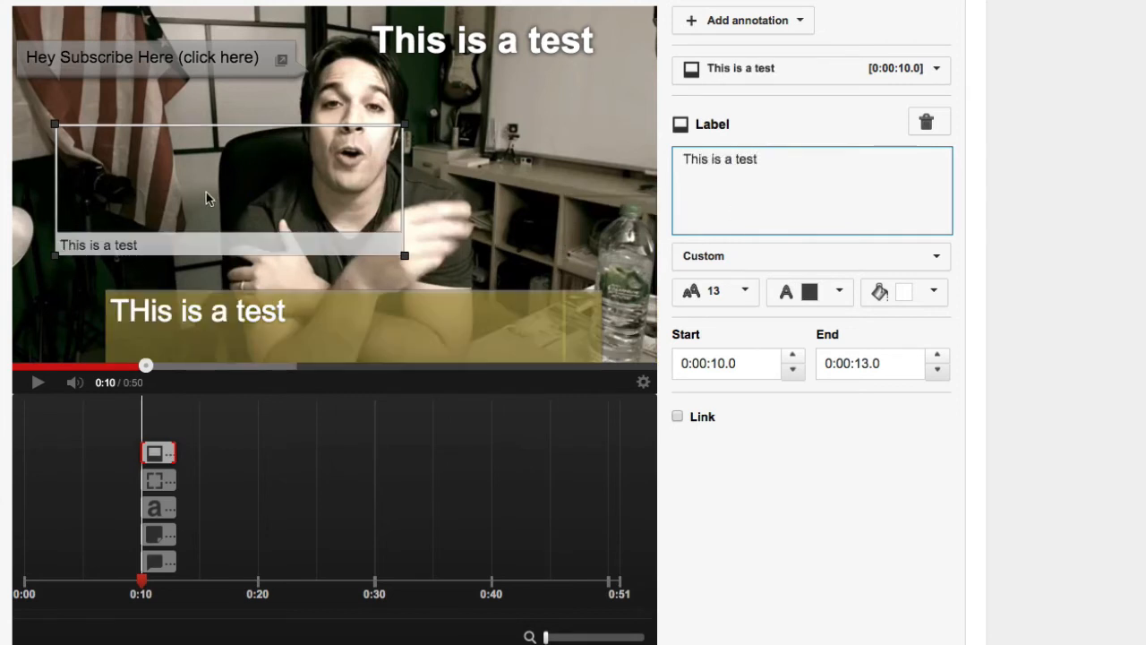
- Set the label's font size to 28 and its background colour to red
click(747, 290)
click(707, 402)
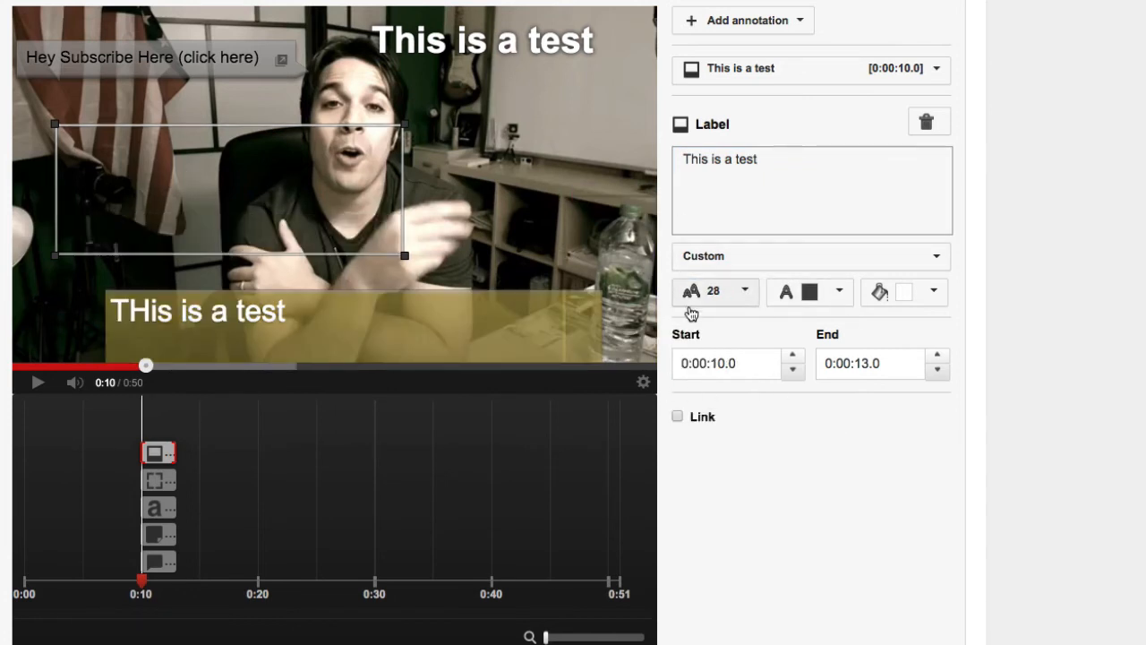
click(850, 293)
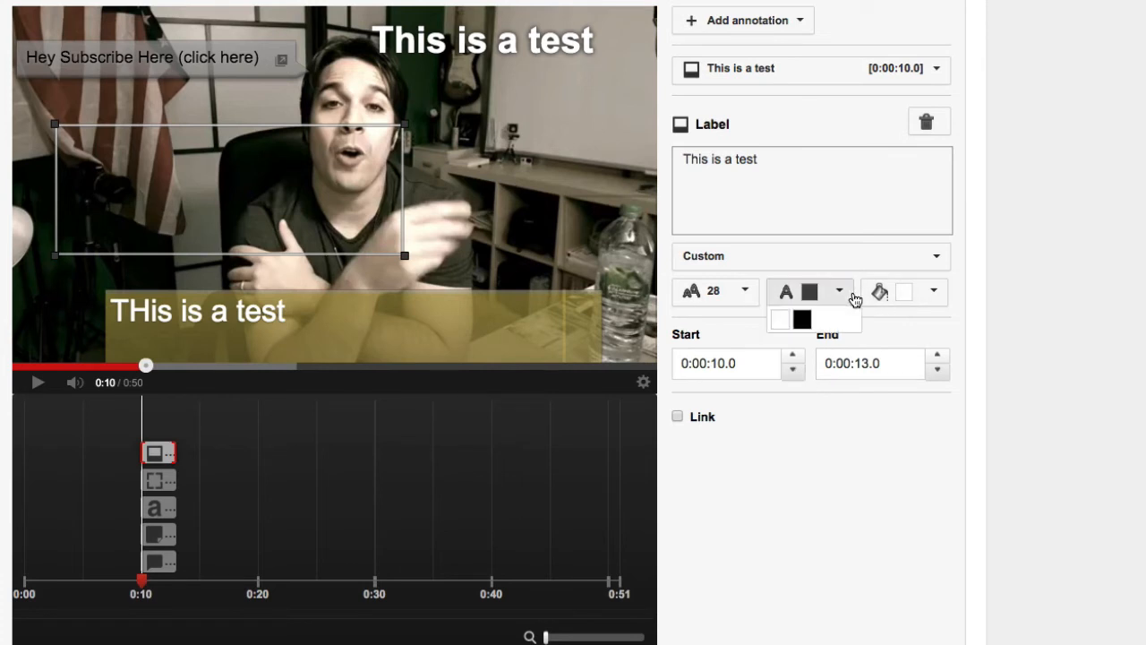
click(906, 298)
click(894, 387)
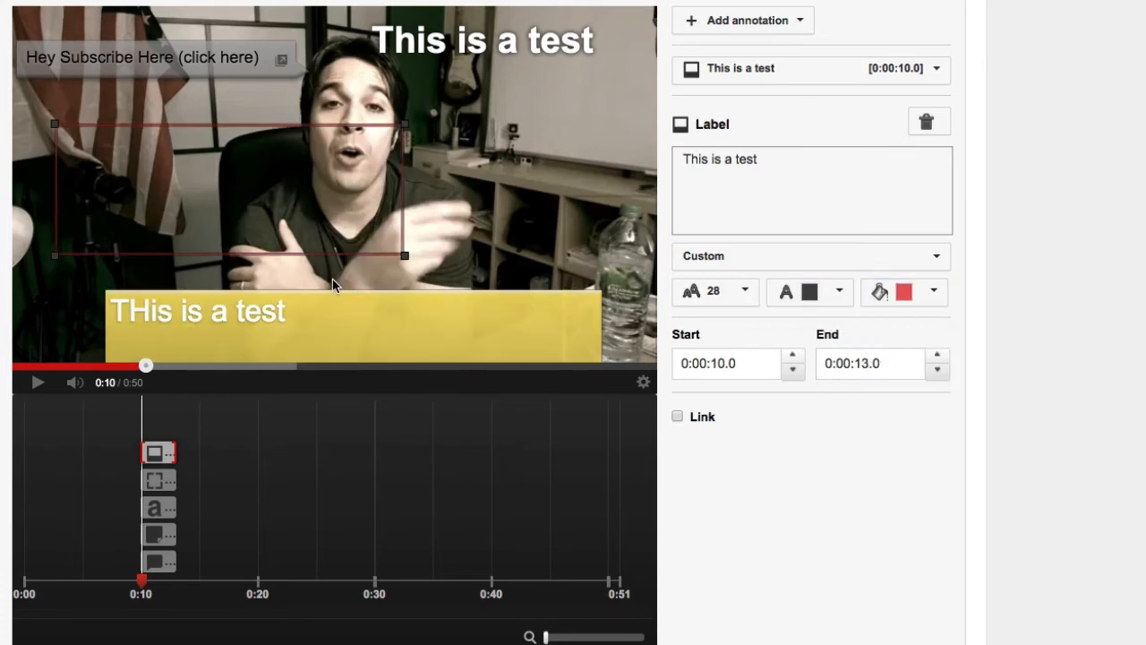
- Reposition the label box over the flag and speaker, narrow it, and enable its link
drag(310, 225, 374, 205)
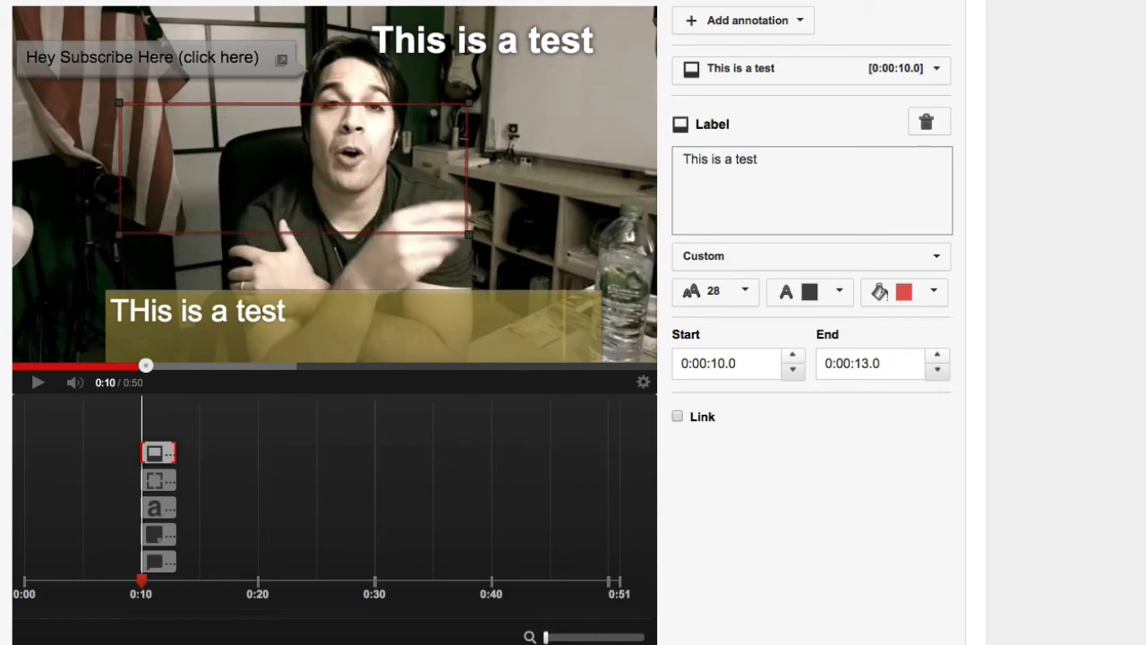
drag(249, 151, 203, 153)
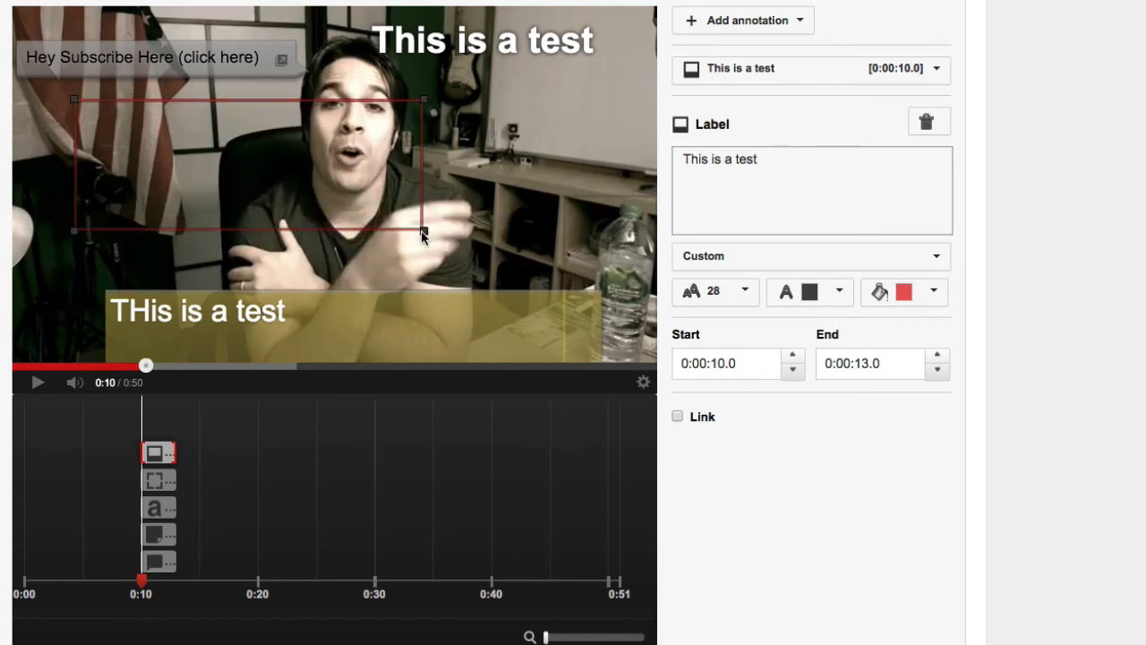
drag(423, 231, 368, 232)
click(678, 417)
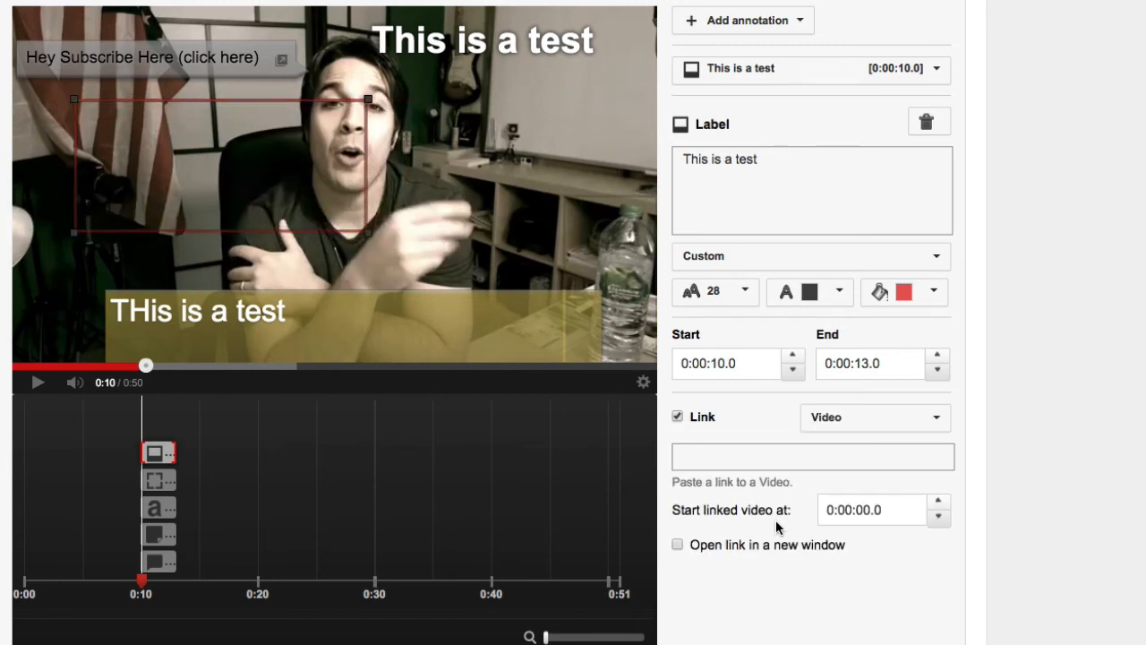
click(754, 25)
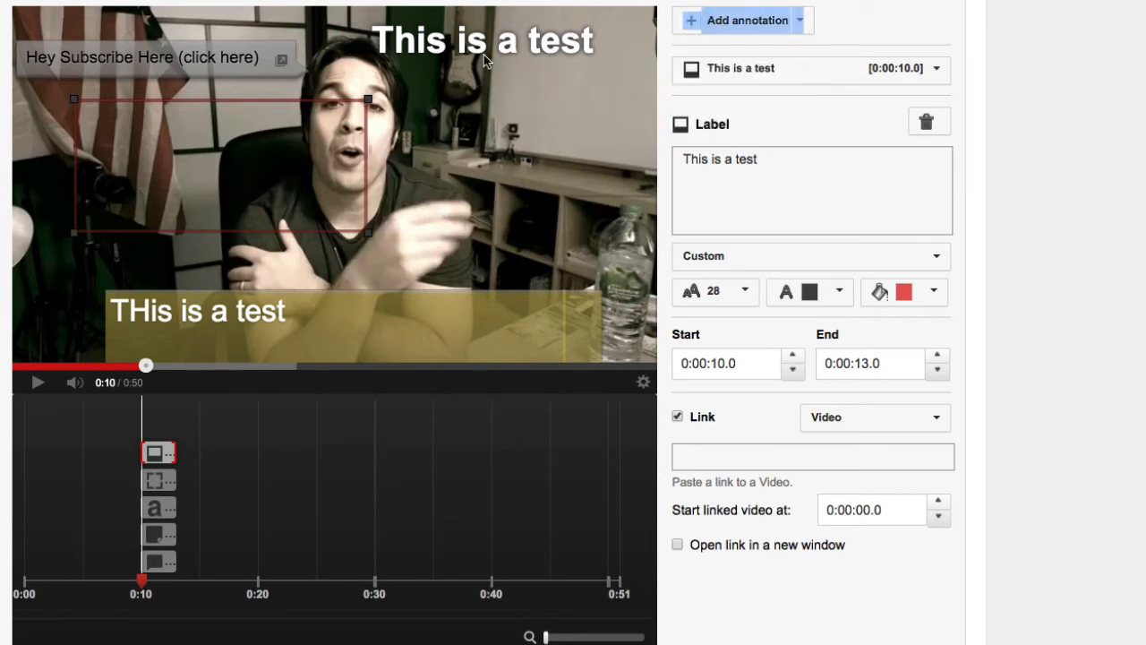
mouse_move(238, 208)
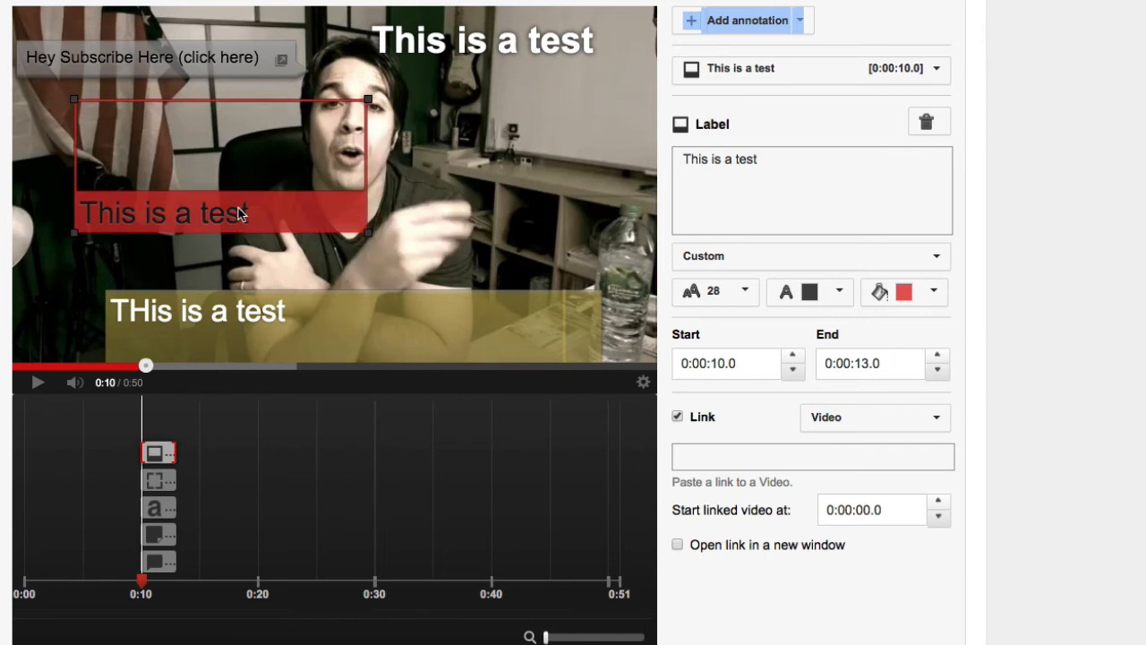
- Enable the link on the water bottle spotlight and set its link type to Associated Website
click(616, 241)
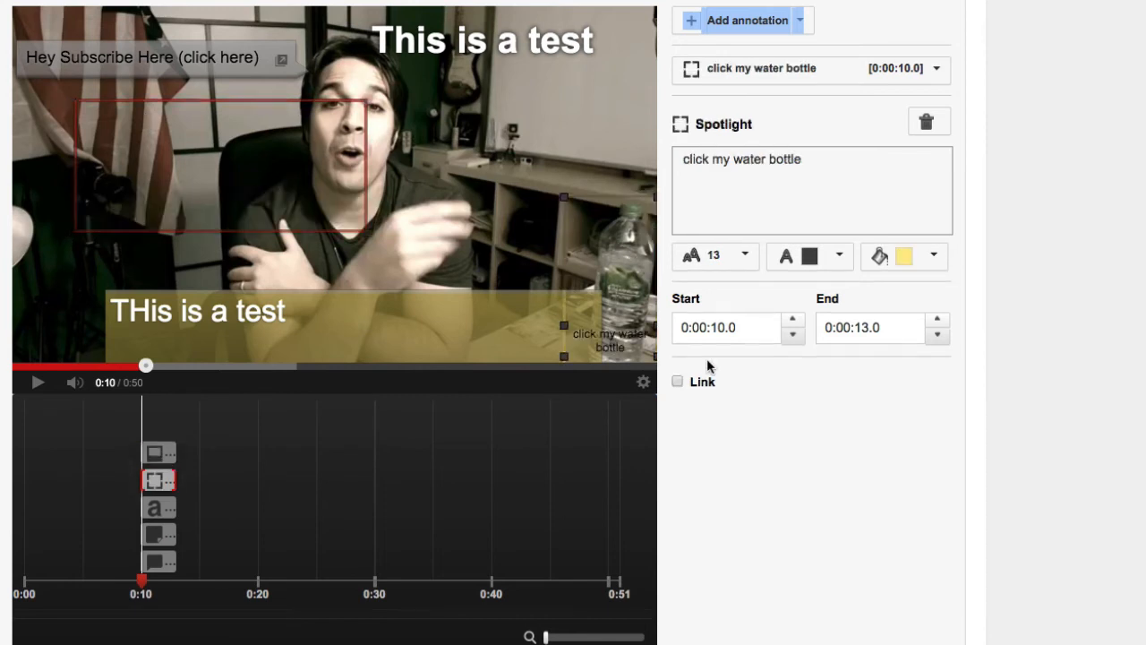
click(677, 381)
click(877, 386)
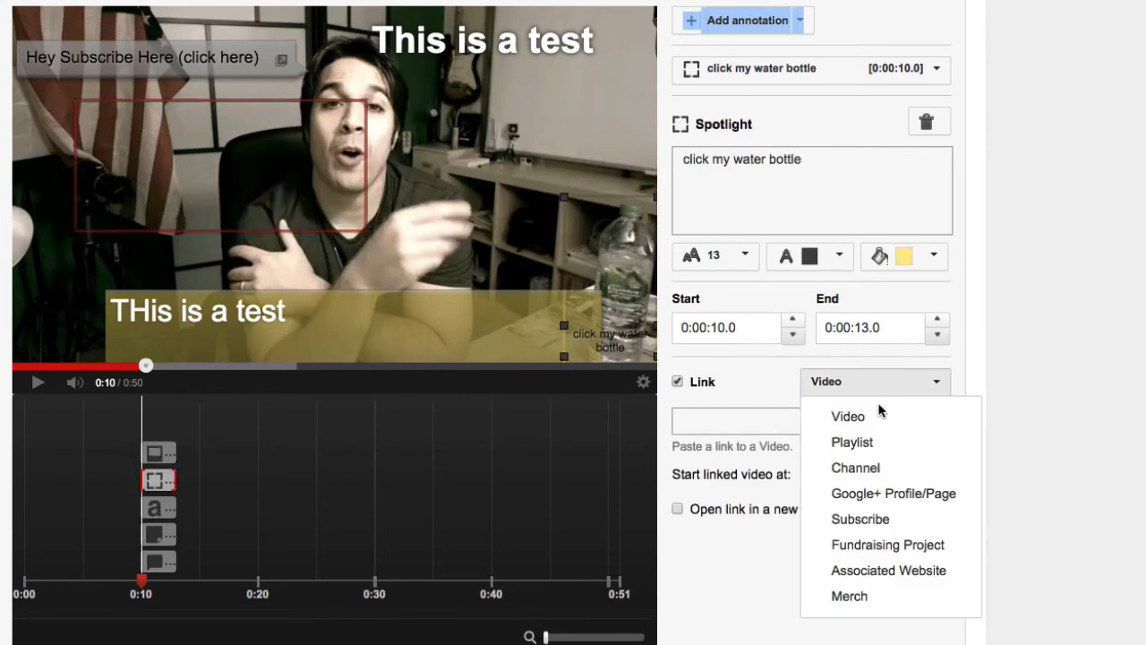
click(886, 570)
click(730, 427)
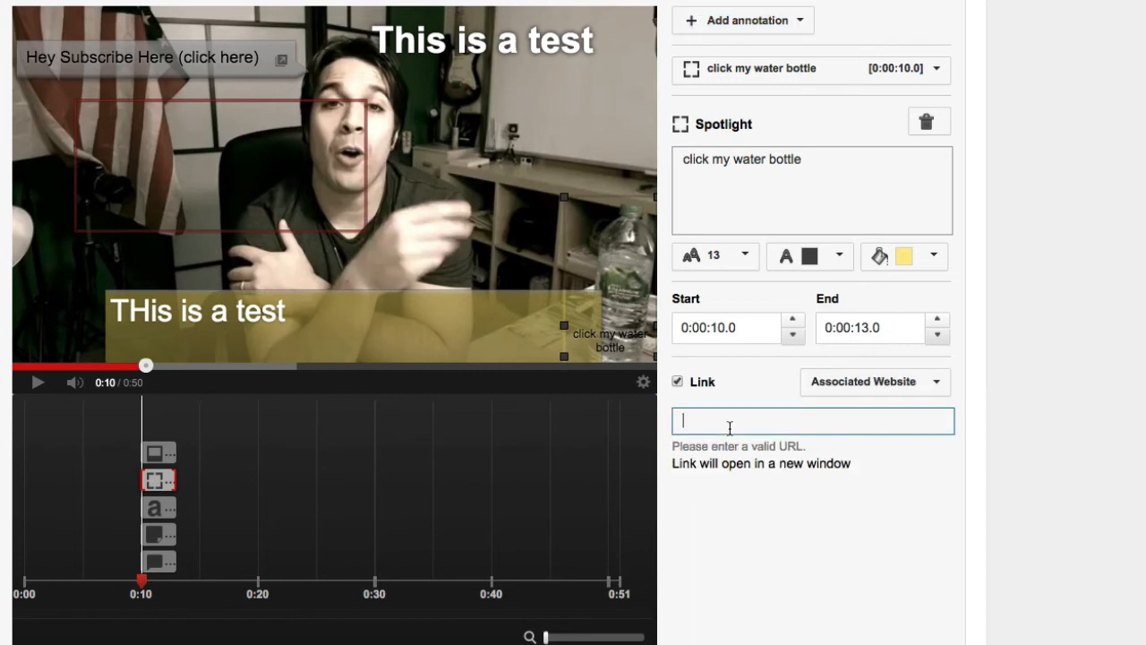
text(http:/)
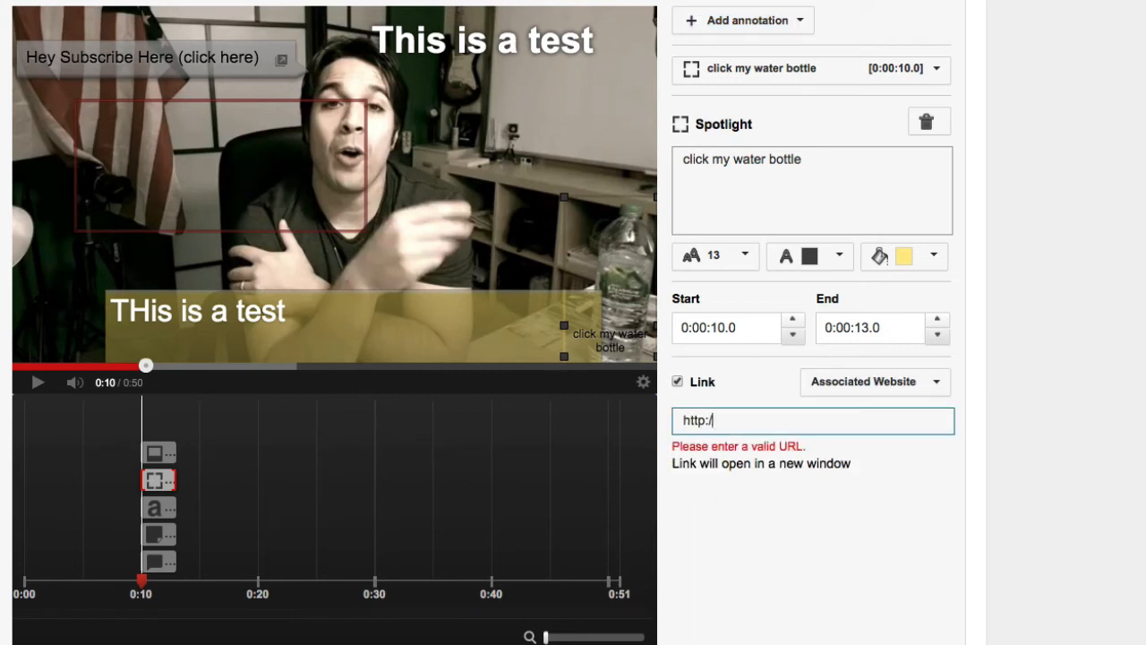
text(/bluesmanofmlm)
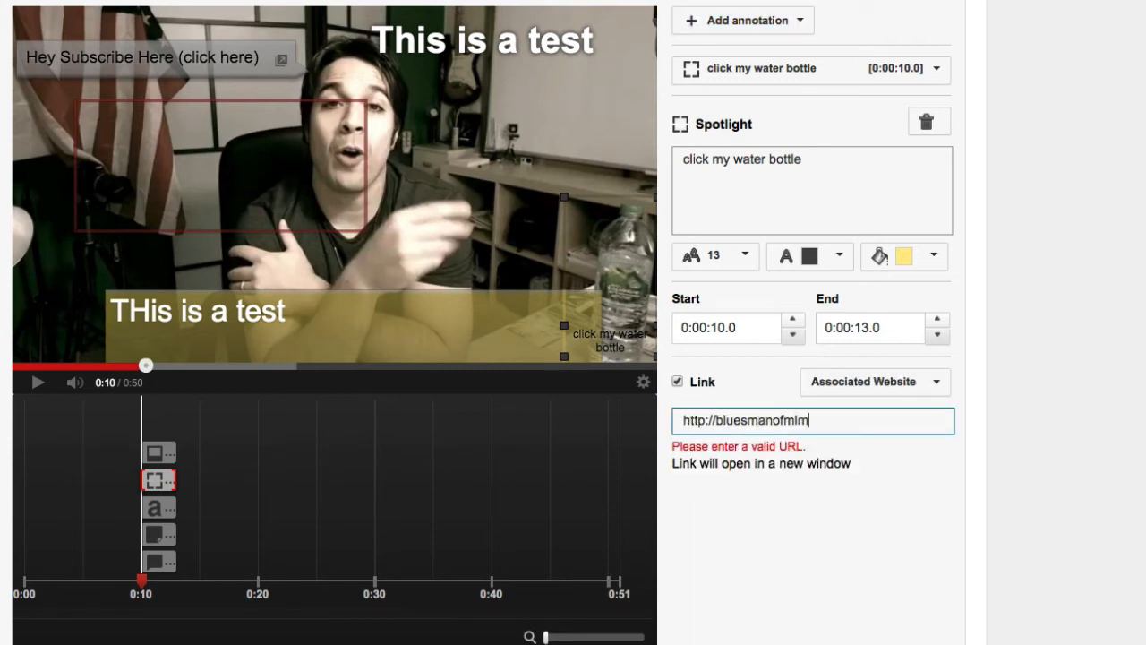
text(.com)
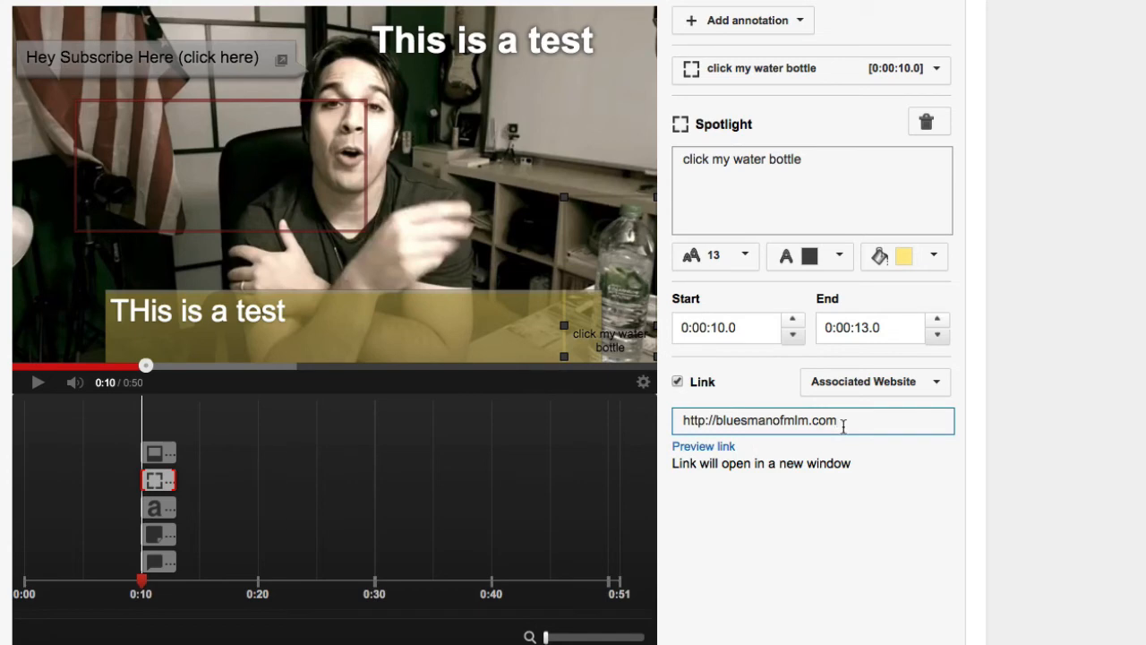
key(BackSpace)
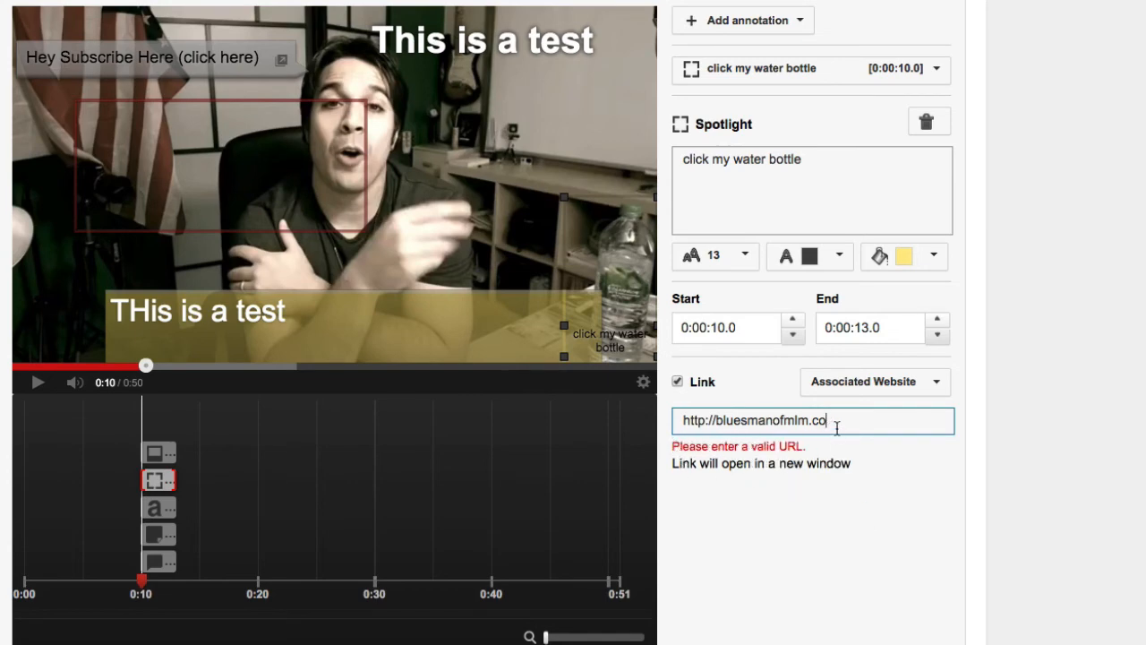
text(m)
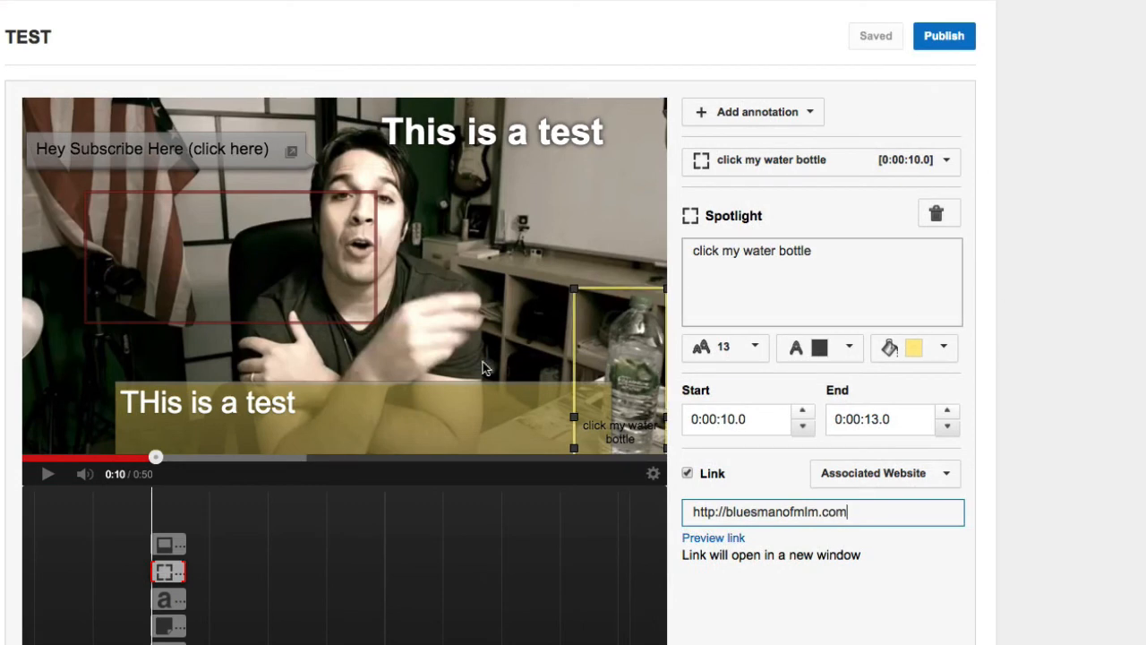
- Publish the saved annotations and open the TEST video's watch page
click(876, 40)
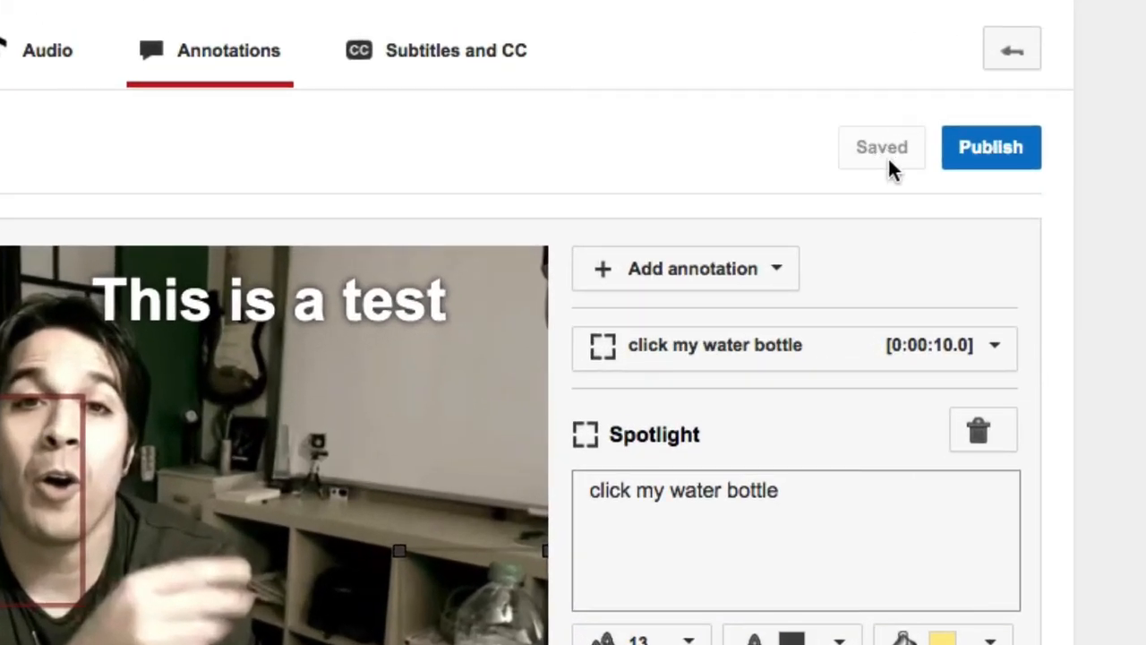
click(997, 149)
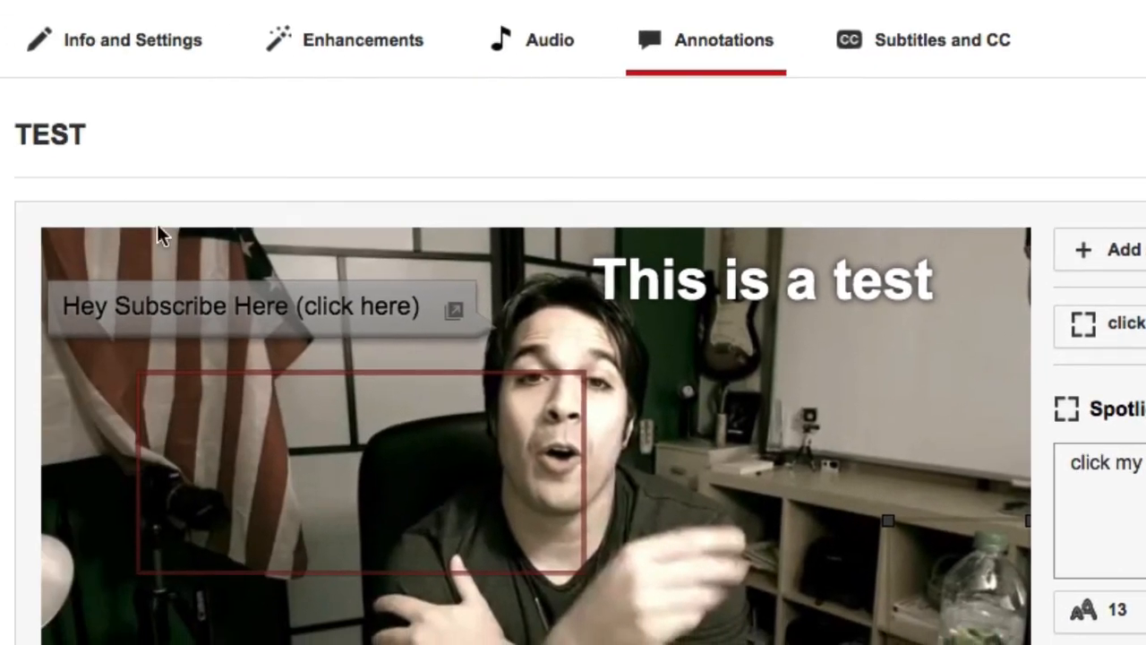
click(45, 135)
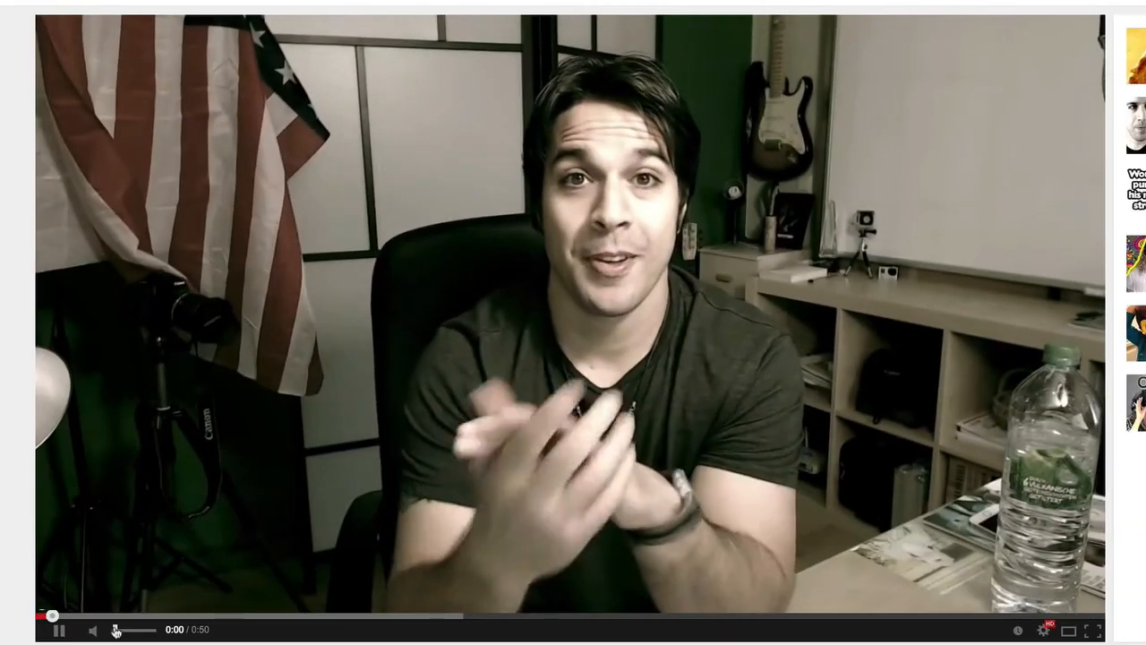
- Skip ahead in the published video, pause it at 0:11 and check the speech bubble's and spotlight's link targets
drag(113, 616, 192, 616)
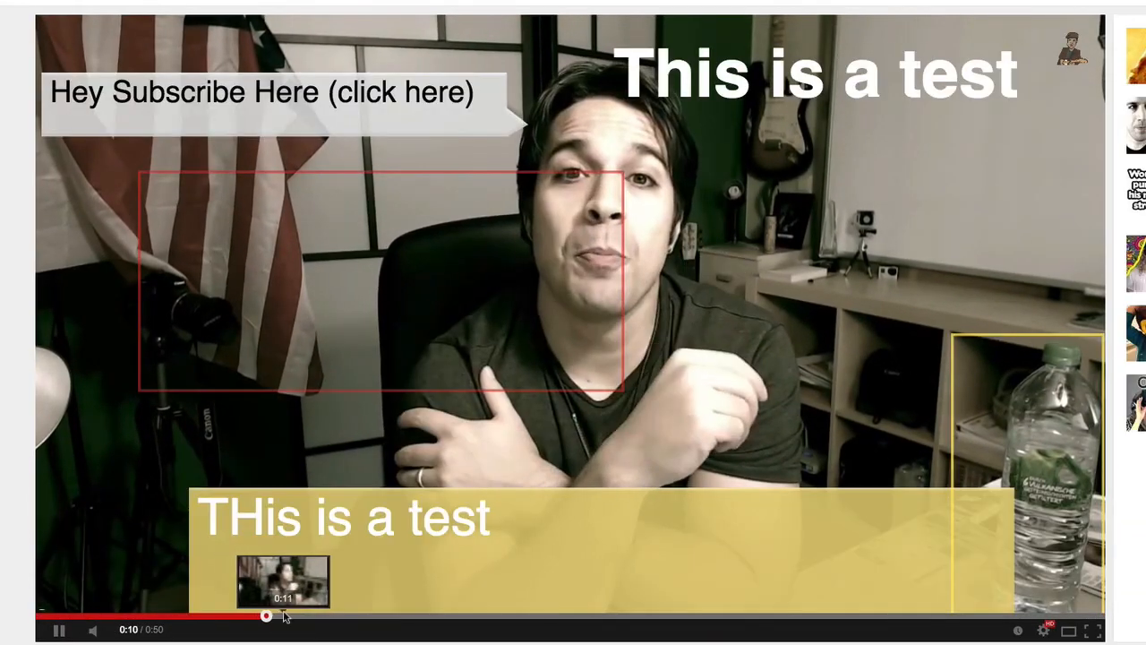
click(61, 630)
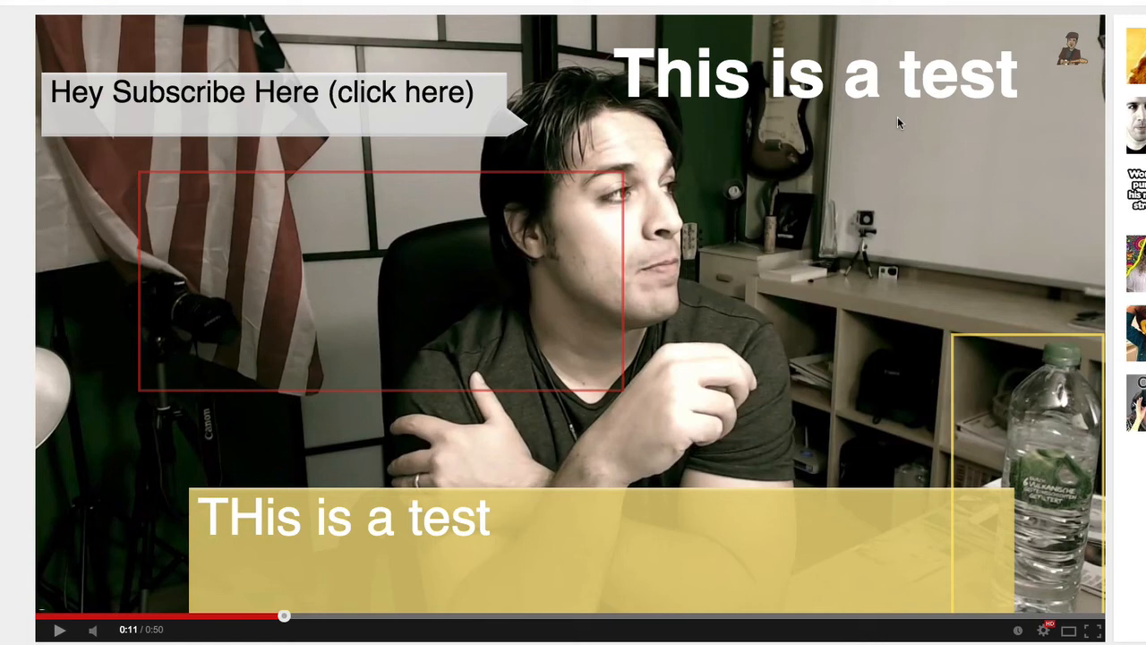
mouse_move(337, 292)
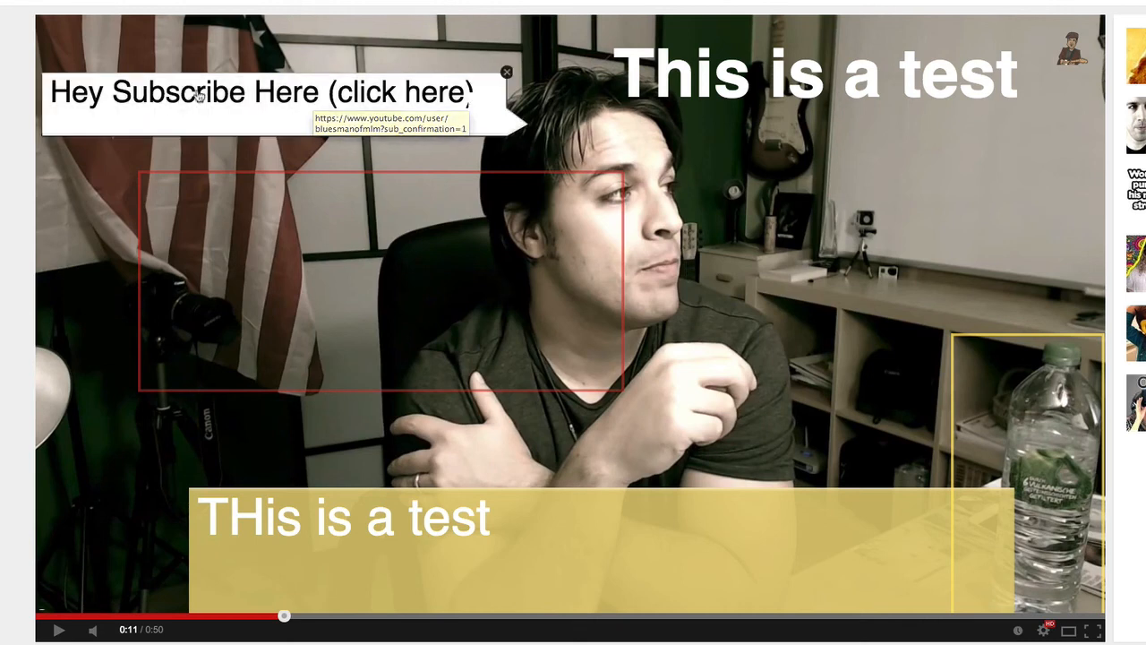
mouse_move(1045, 509)
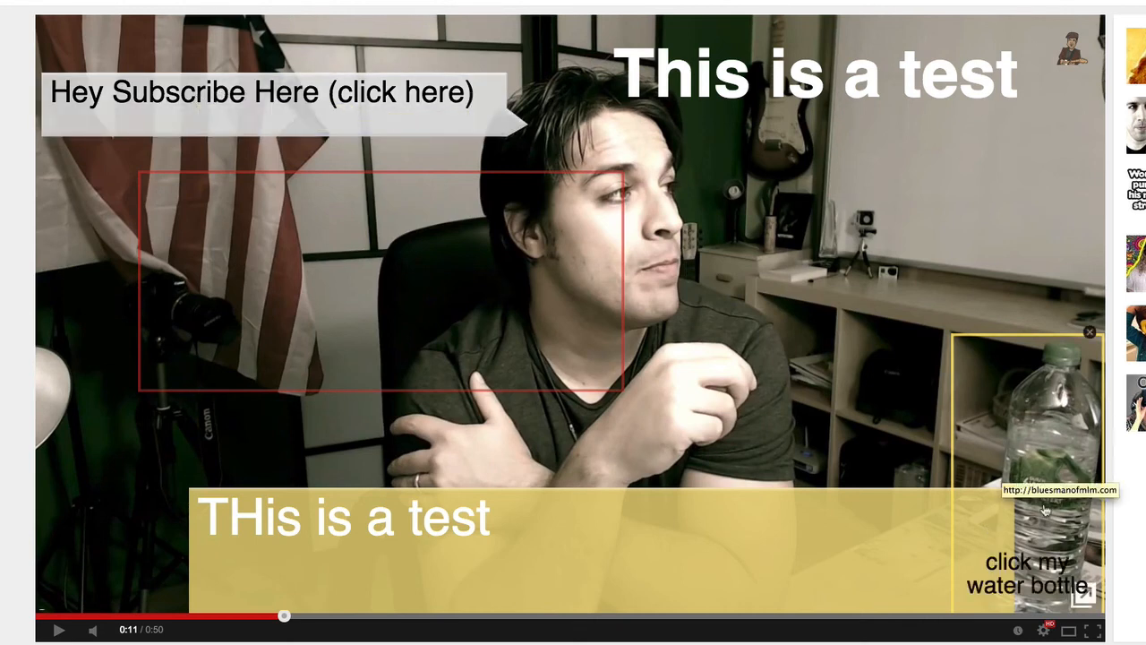
- Follow the water bottle spotlight's link, skip the blog's Labor Day Special video to 2:28 and pause it to view its annotation
click(1038, 456)
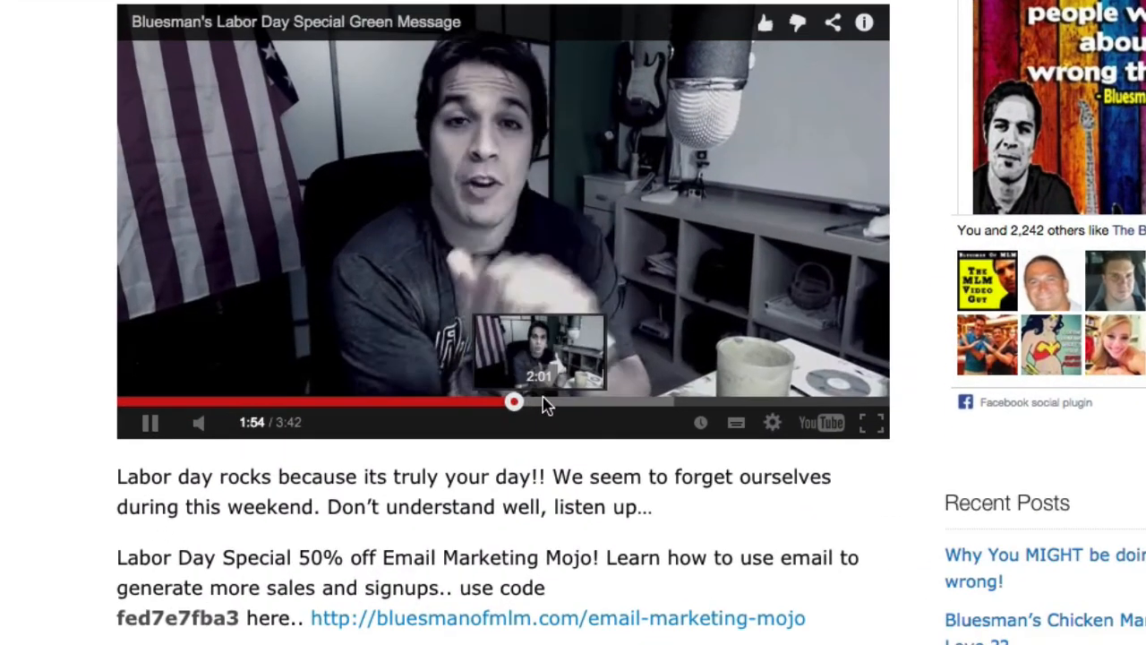
click(630, 402)
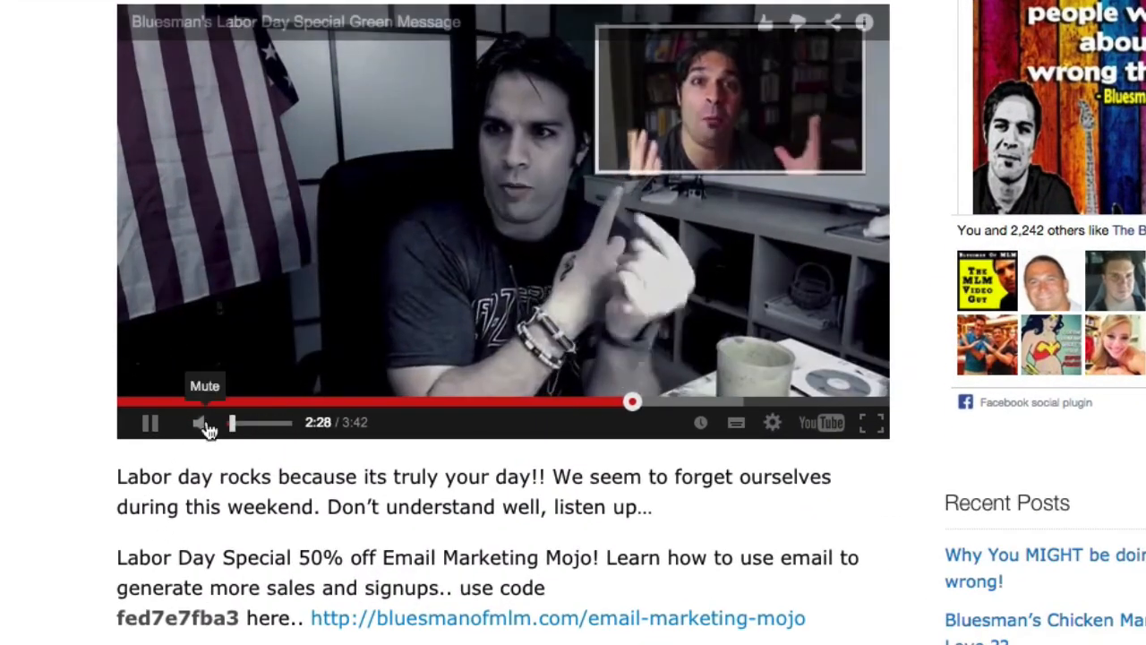
click(150, 423)
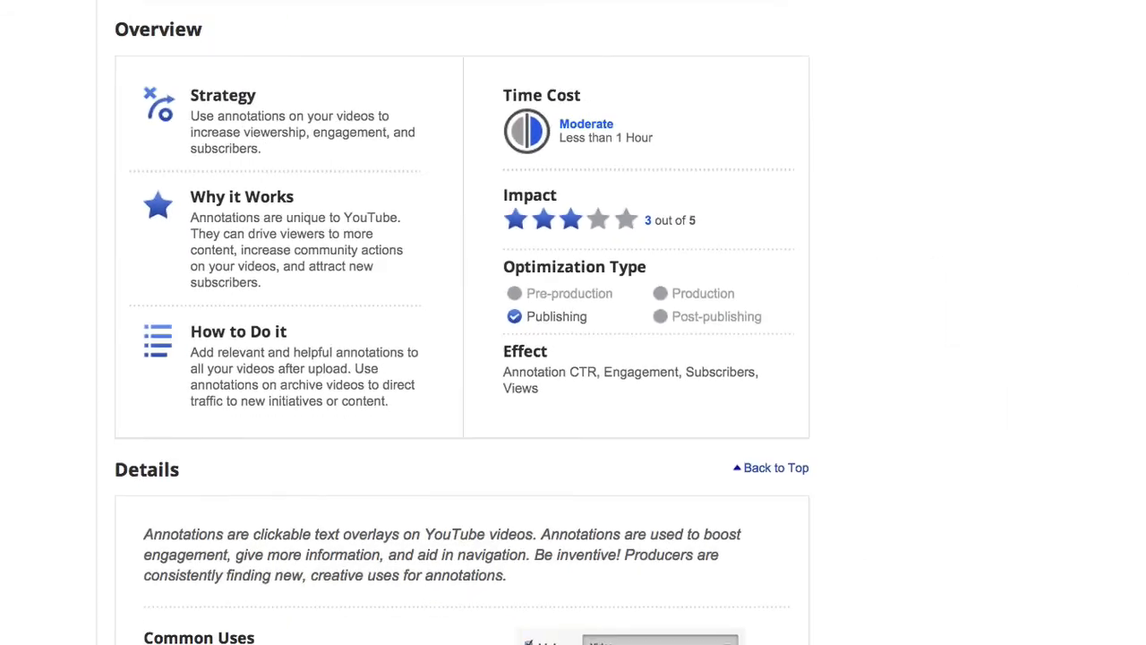
- Examine the YouTube annotations guide, covering its overview, details, common uses and example videos
scroll(130, 11, down, 2)
scroll(130, 11, up, 2)
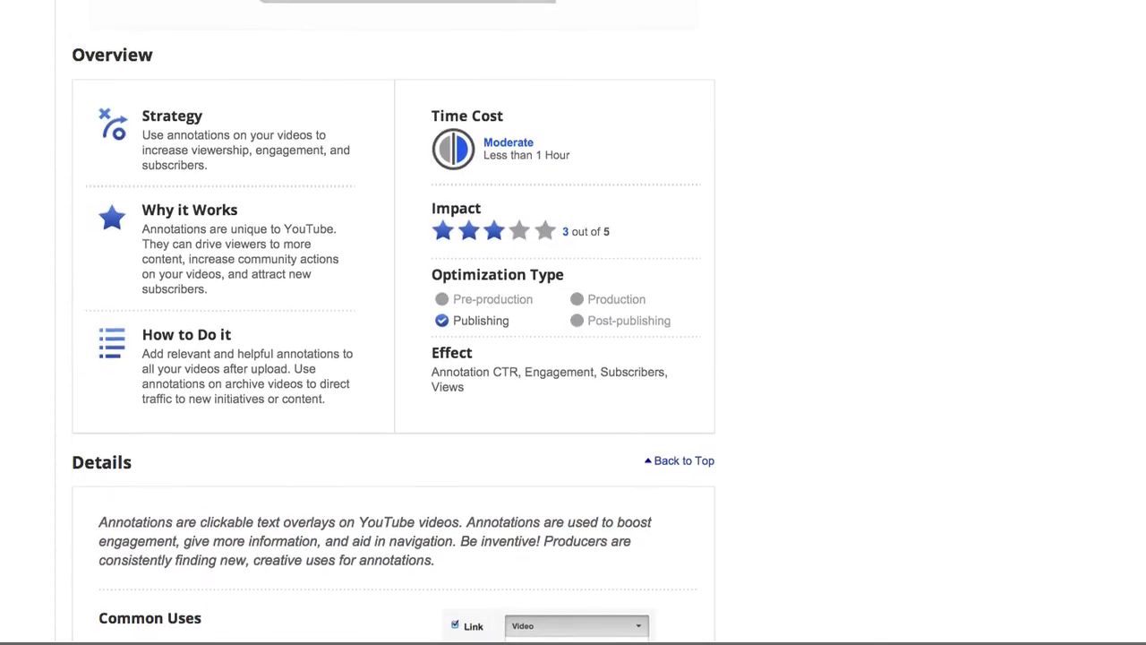
scroll(130, 10, down, 3)
scroll(130, 11, up, 3)
scroll(394, 358, down, 20)
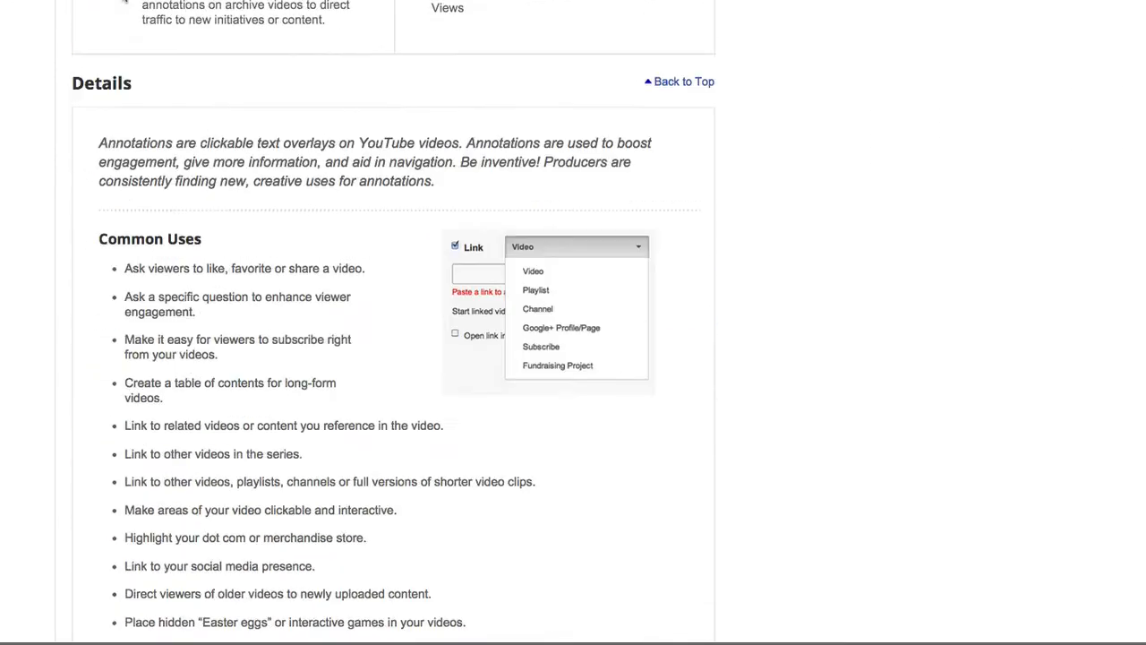
scroll(124, 2, up, 20)
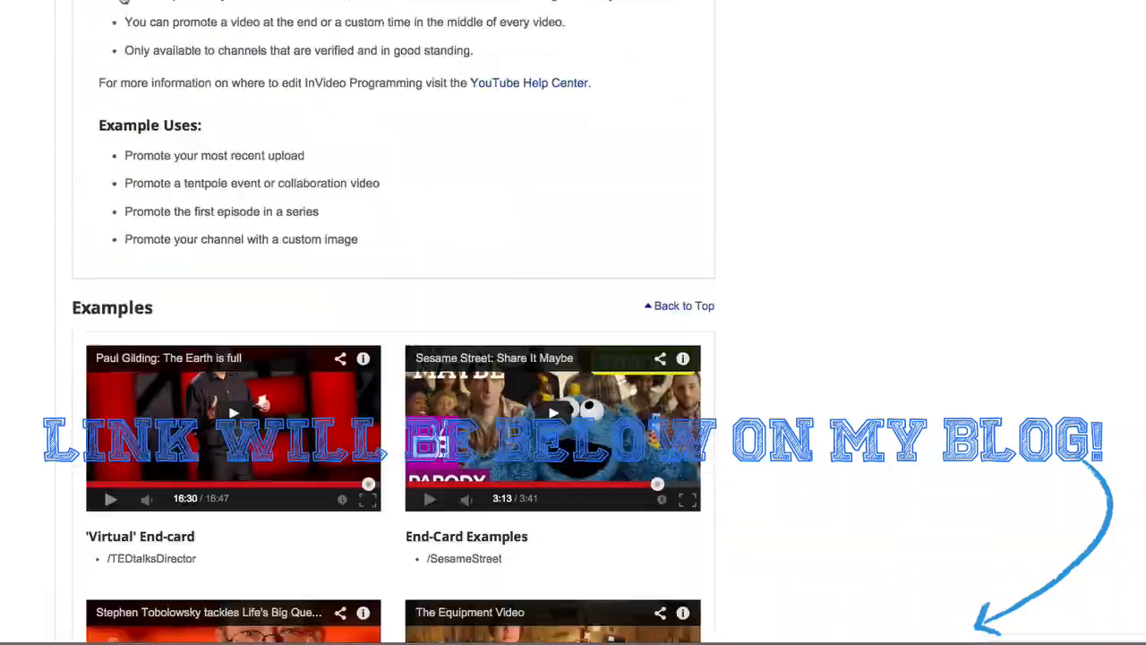
scroll(124, 2, down, 20)
scroll(31, 99, up, 10)
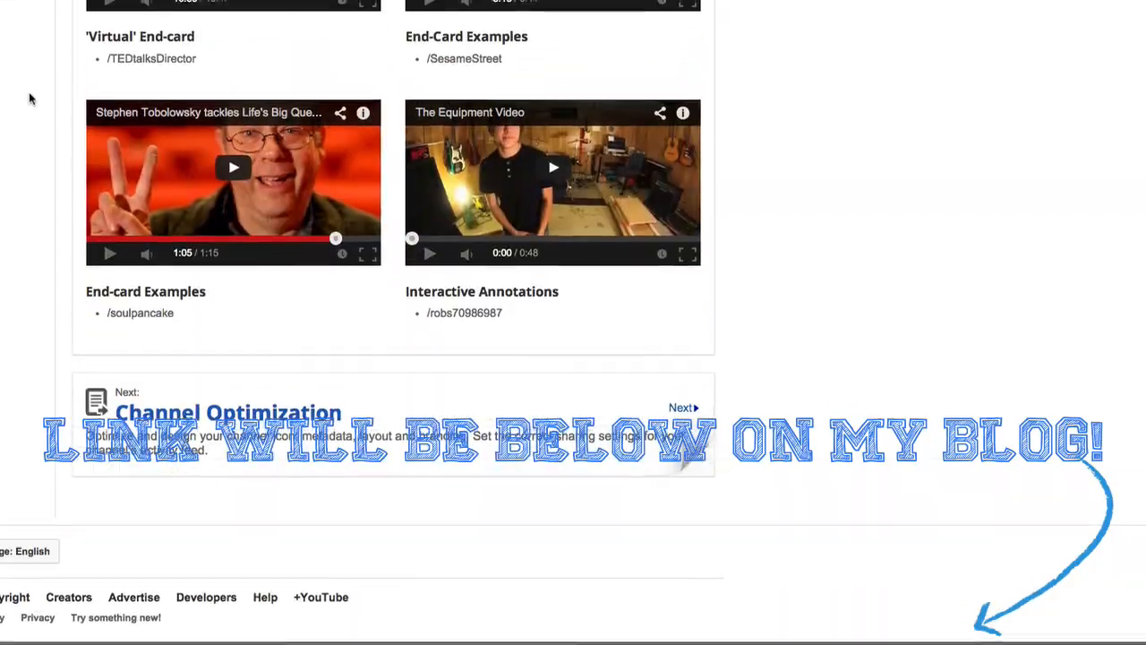
scroll(30, 99, down, 3)
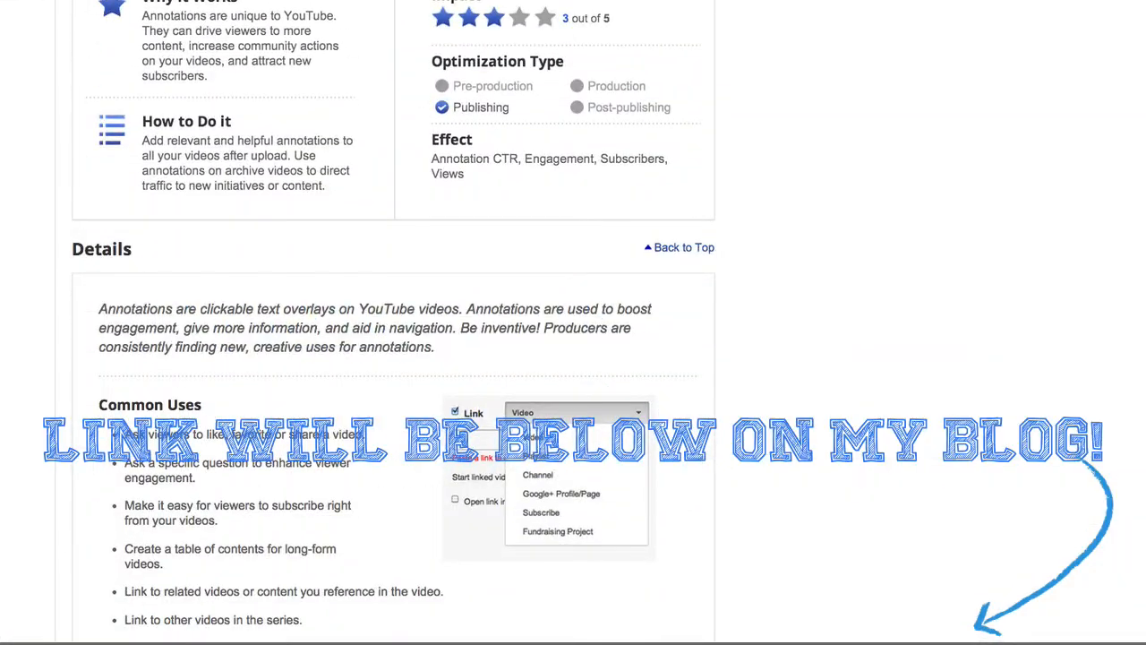